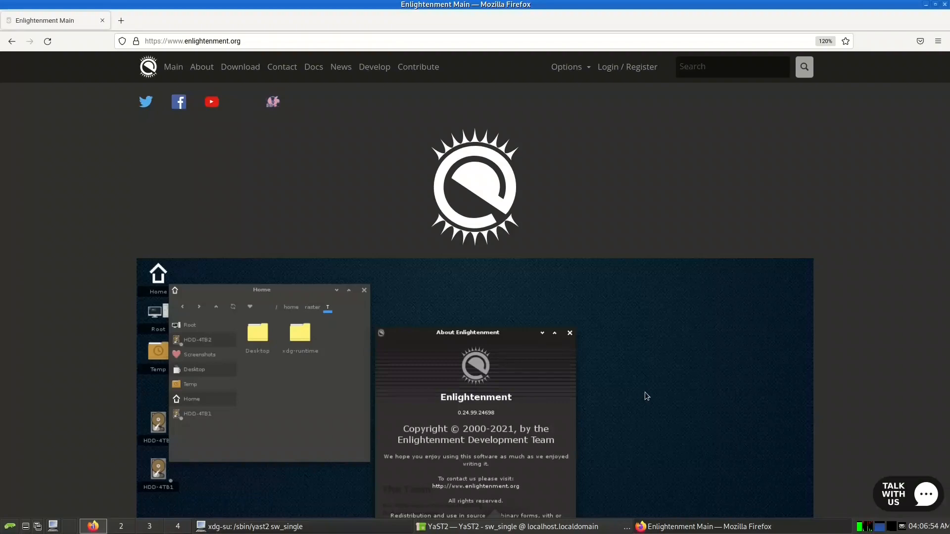
Read through the Enlightenment home page, covering the Window Manager, Libraries, Applications and Thanks to sections
scroll(656, 335, down, 1)
scroll(654, 330, down, 10)
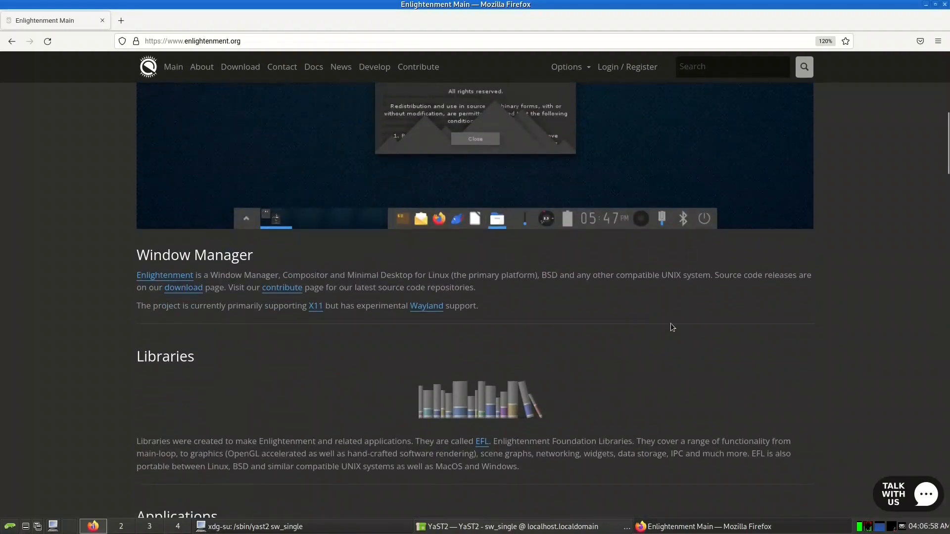
scroll(524, 316, up, 9)
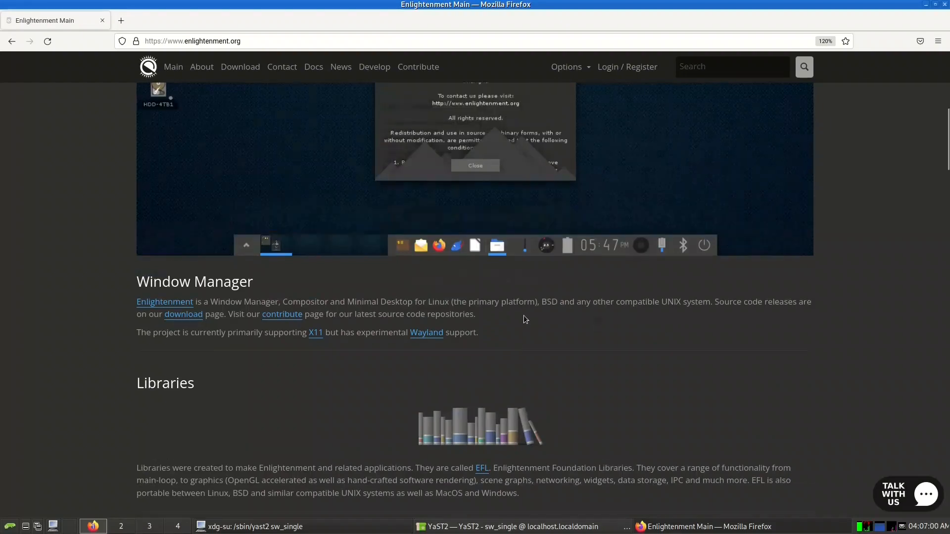
scroll(388, 240, up, 2)
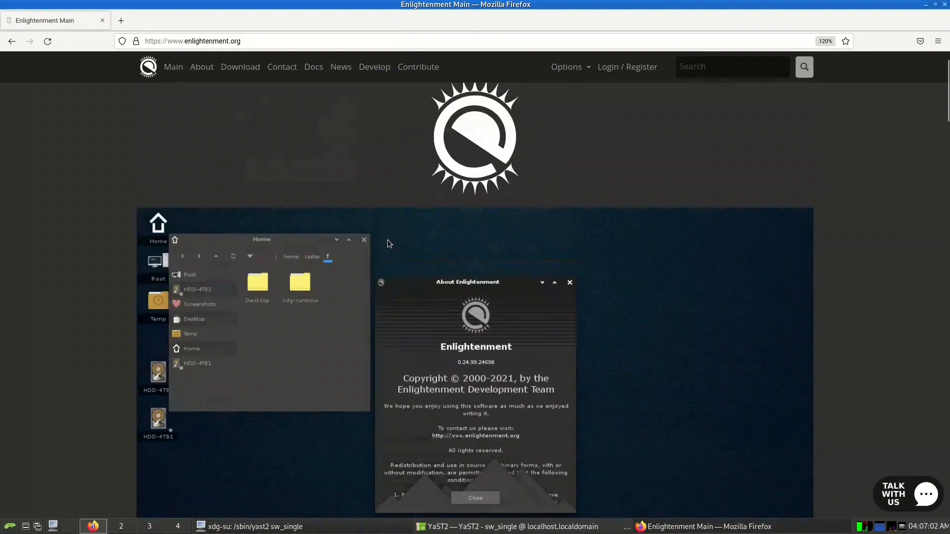
scroll(494, 292, down, 6)
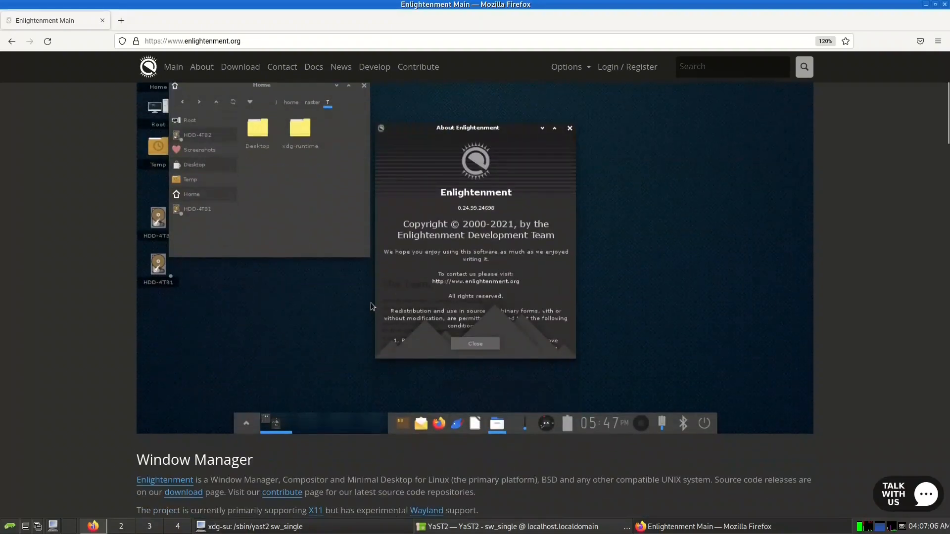
scroll(370, 302, down, 4)
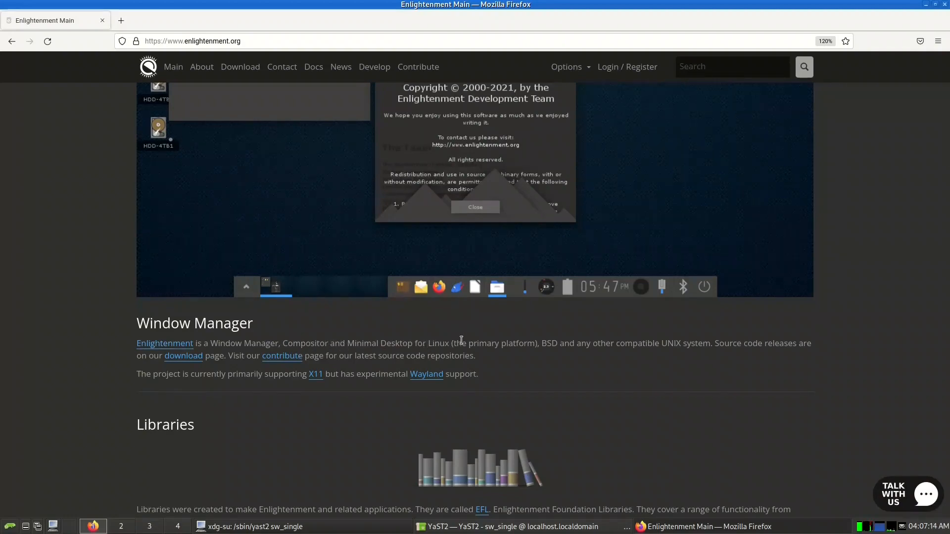
scroll(461, 340, down, 3)
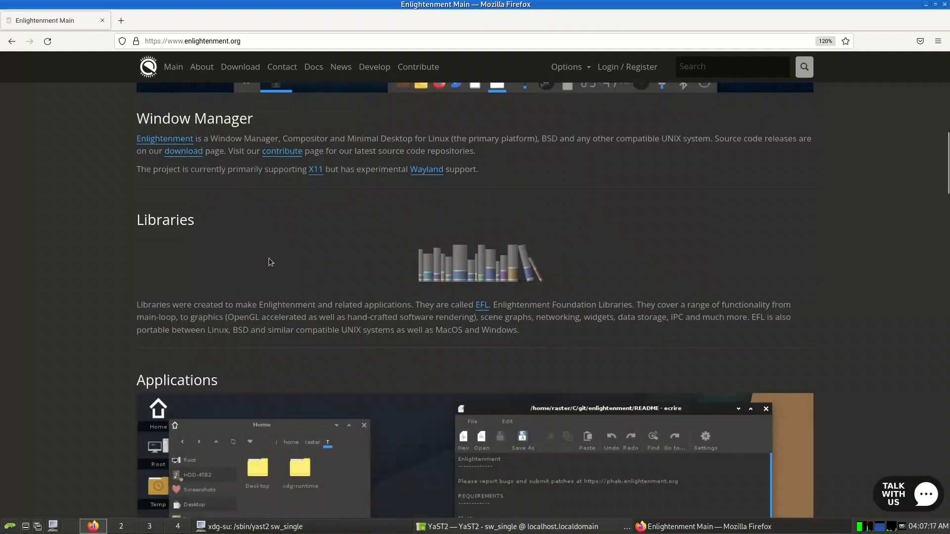
scroll(248, 242, down, 2)
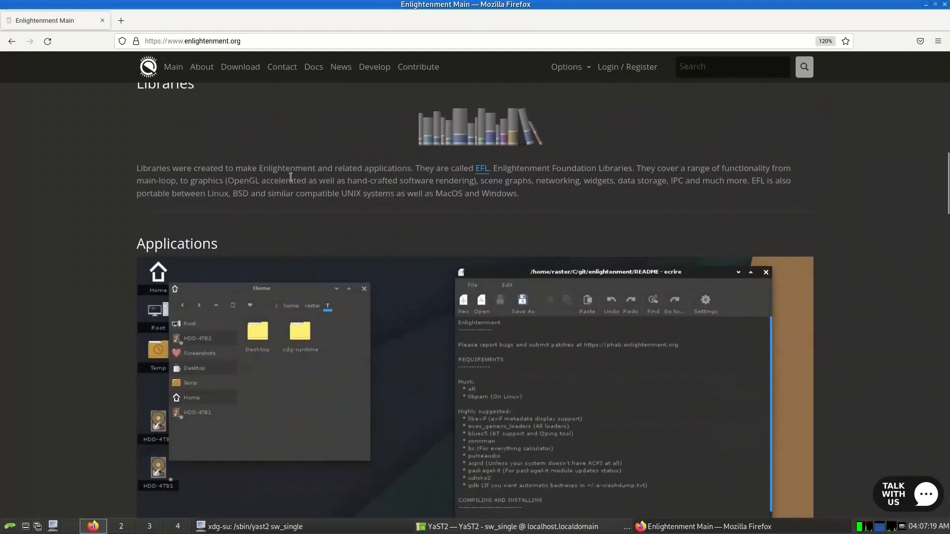
scroll(290, 176, down, 4)
scroll(338, 231, down, 6)
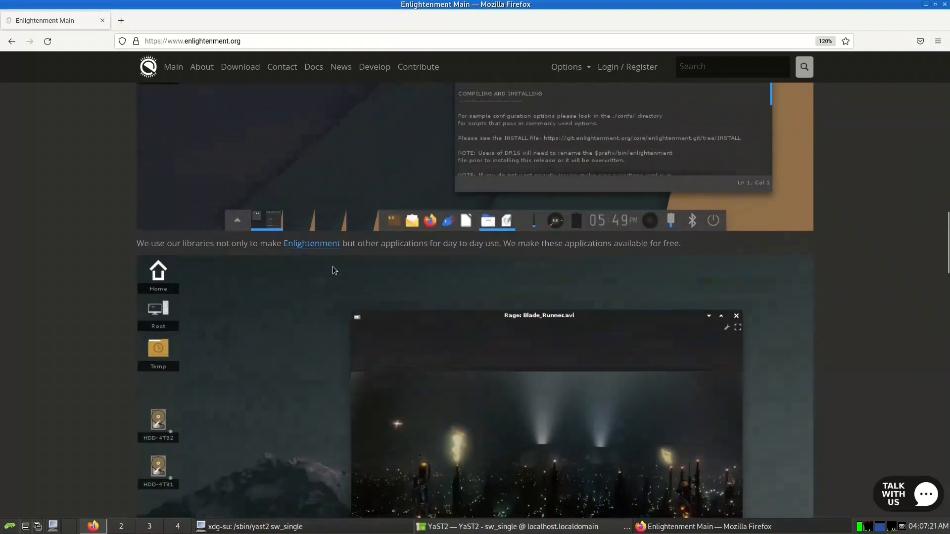
scroll(332, 295, down, 17)
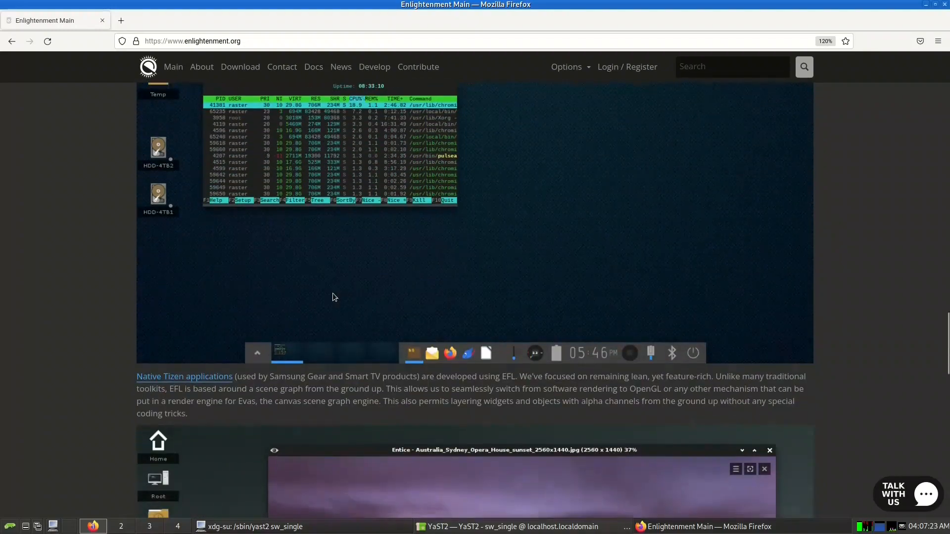
scroll(332, 293, down, 6)
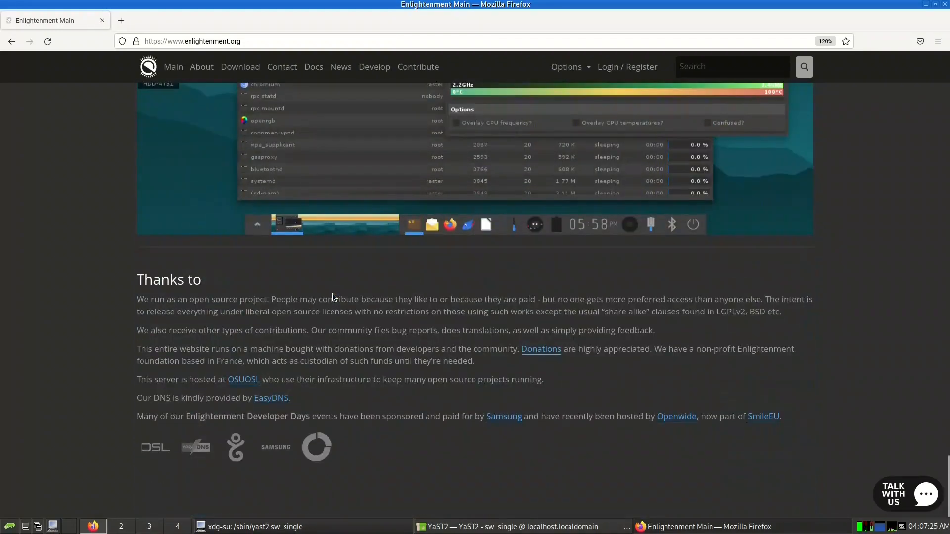
scroll(332, 293, up, 2)
scroll(333, 296, down, 2)
scroll(429, 355, up, 20)
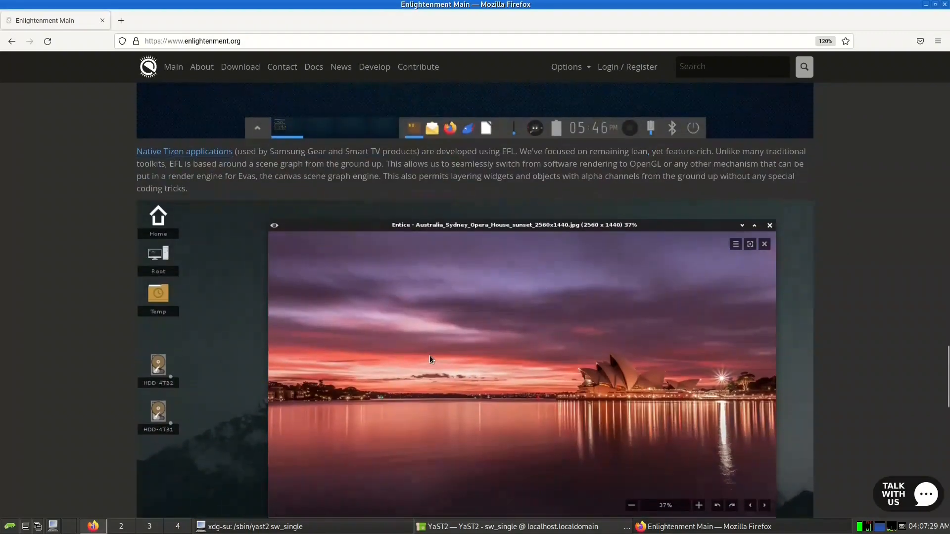
scroll(430, 355, up, 15)
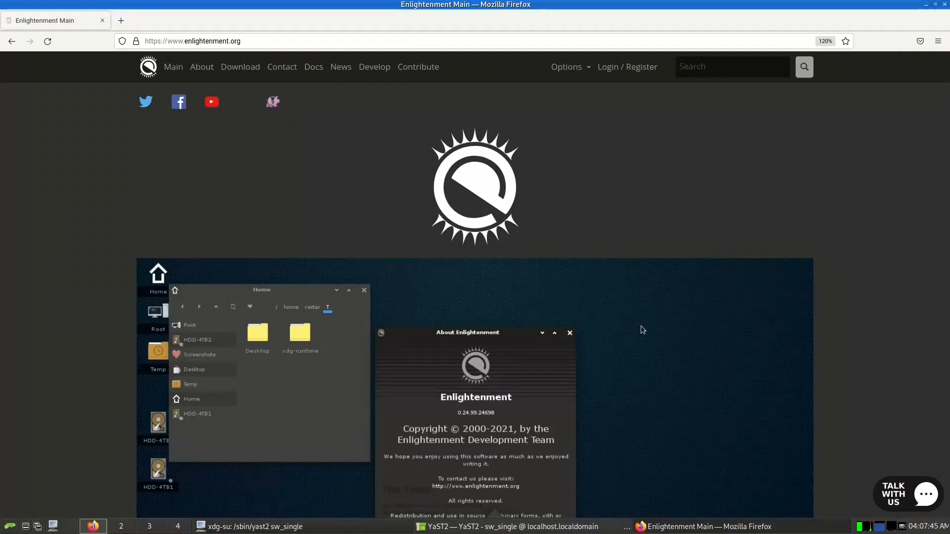
scroll(642, 330, down, 10)
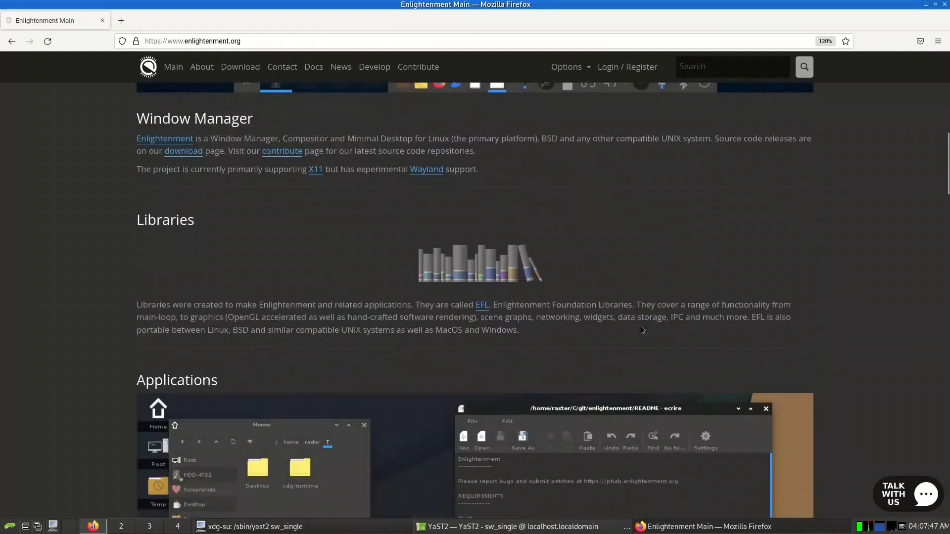
scroll(643, 330, up, 6)
scroll(643, 330, up, 4)
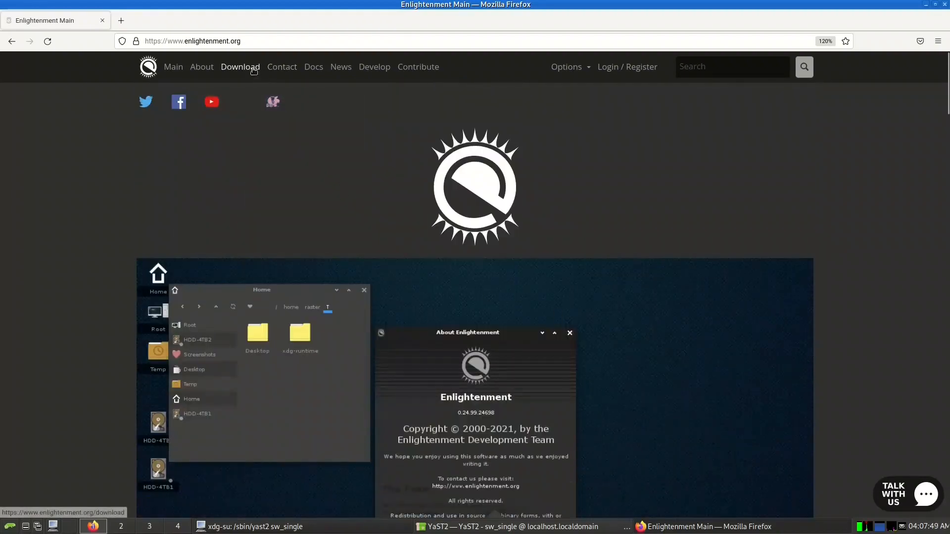
Open the site's Download page and review the library, application and development tool releases, build order and dependencies
click(244, 66)
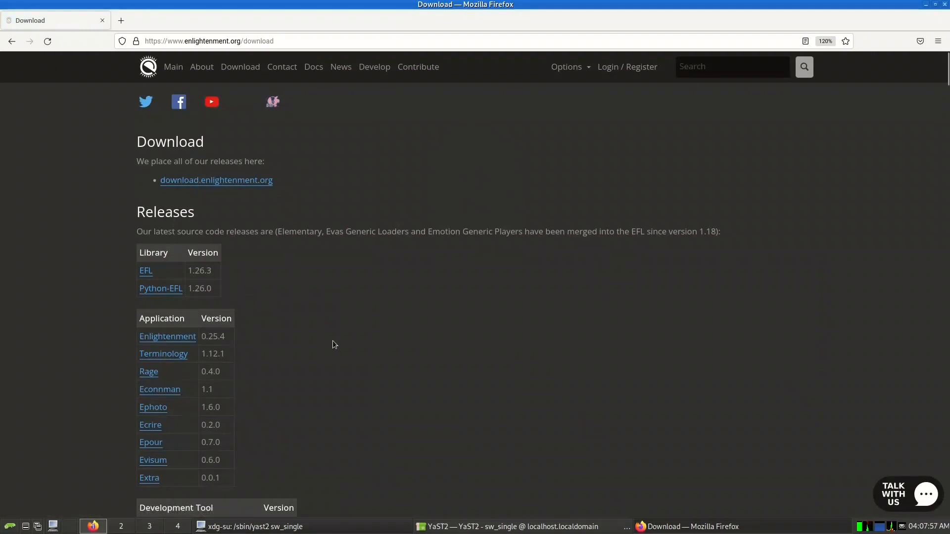
scroll(398, 332, down, 5)
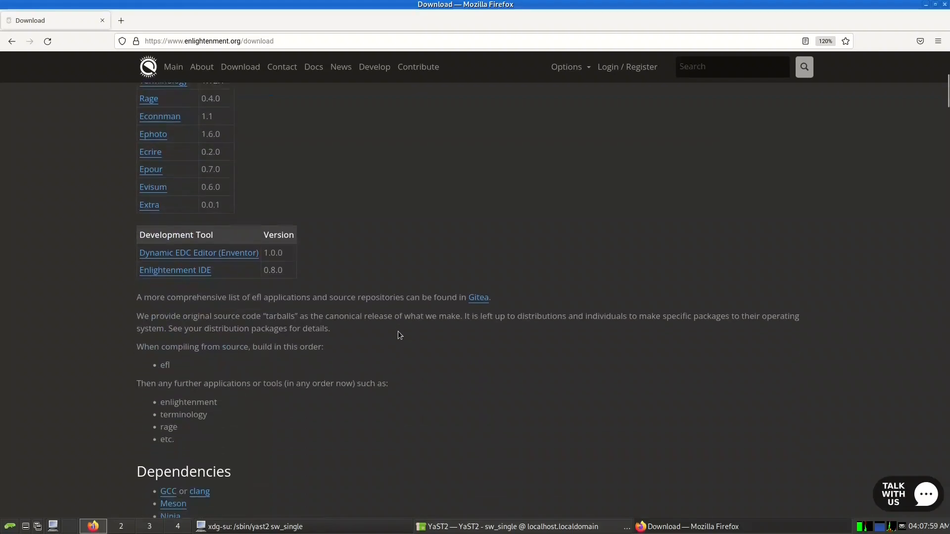
scroll(399, 333, down, 3)
scroll(399, 333, up, 6)
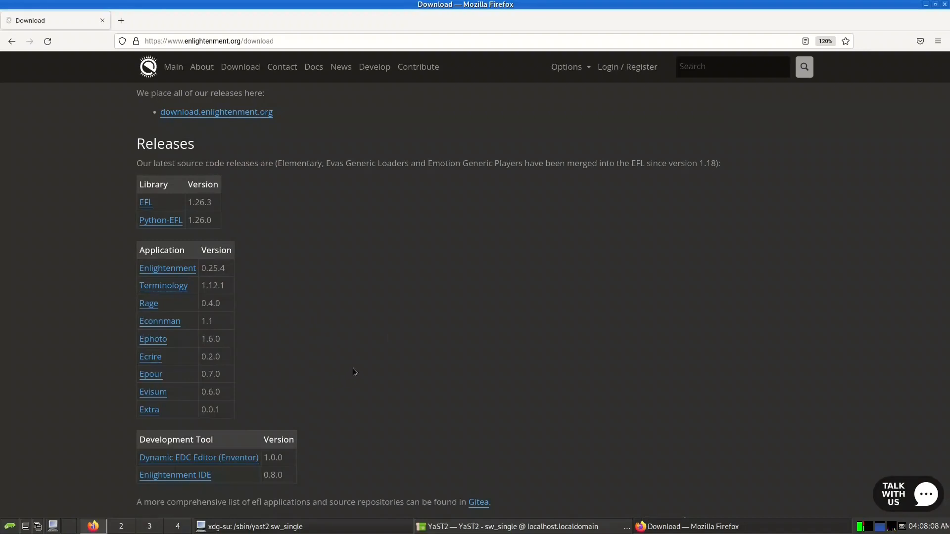
scroll(354, 370, down, 10)
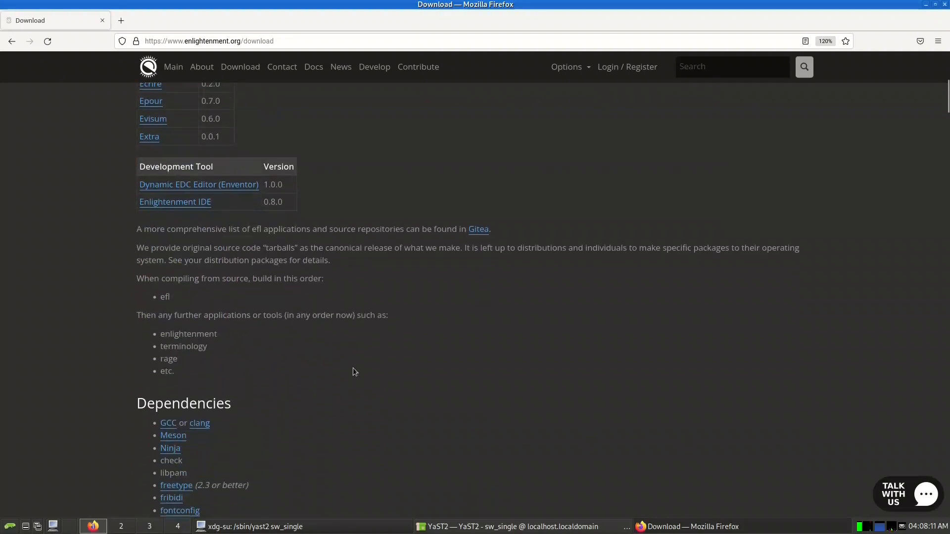
scroll(353, 372, up, 12)
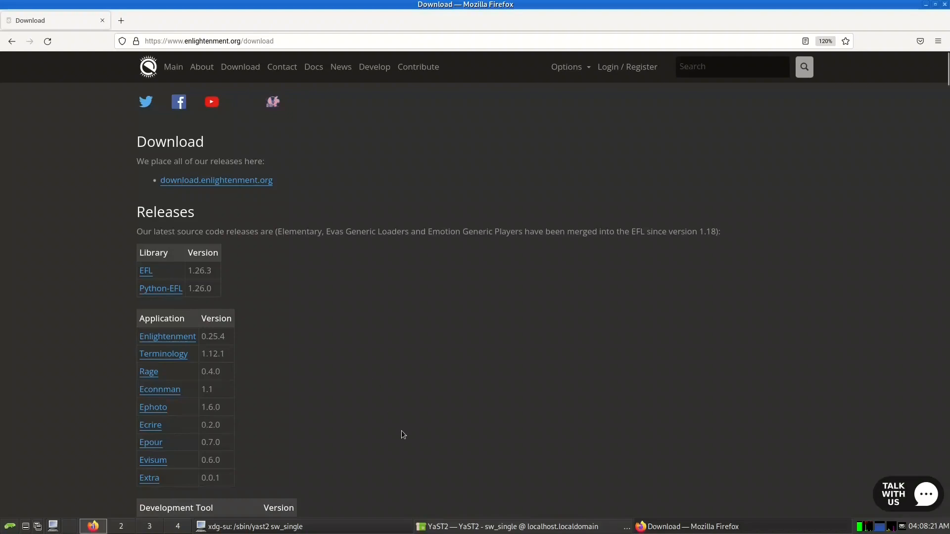
Switch to the YaST2 software manager, view packages by patterns and select the enlightenment package in the Enlightenment pattern
click(487, 527)
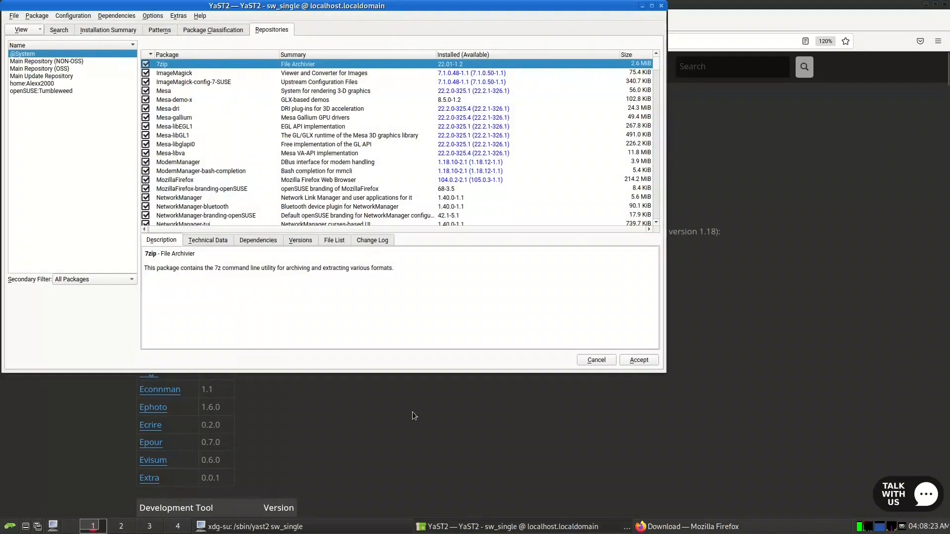
click(33, 30)
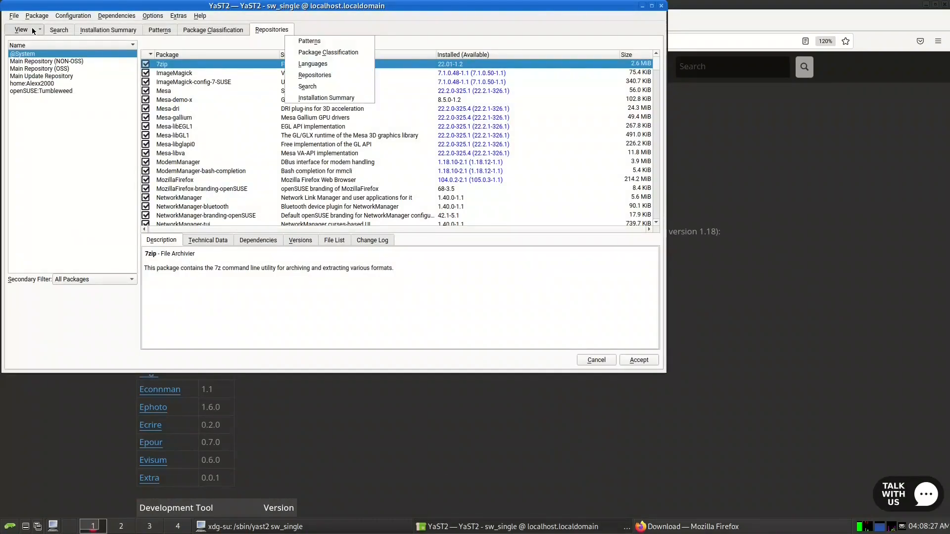
click(309, 43)
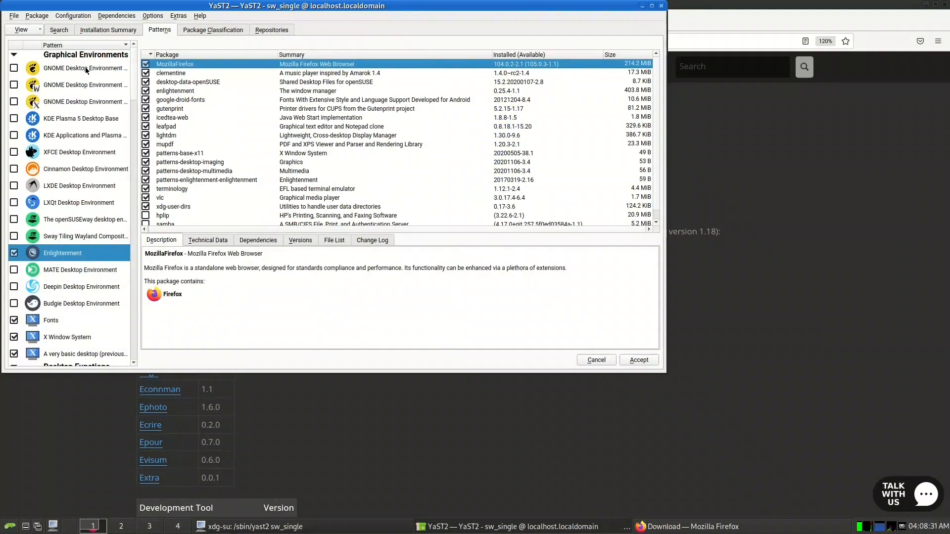
scroll(69, 107, down, 2)
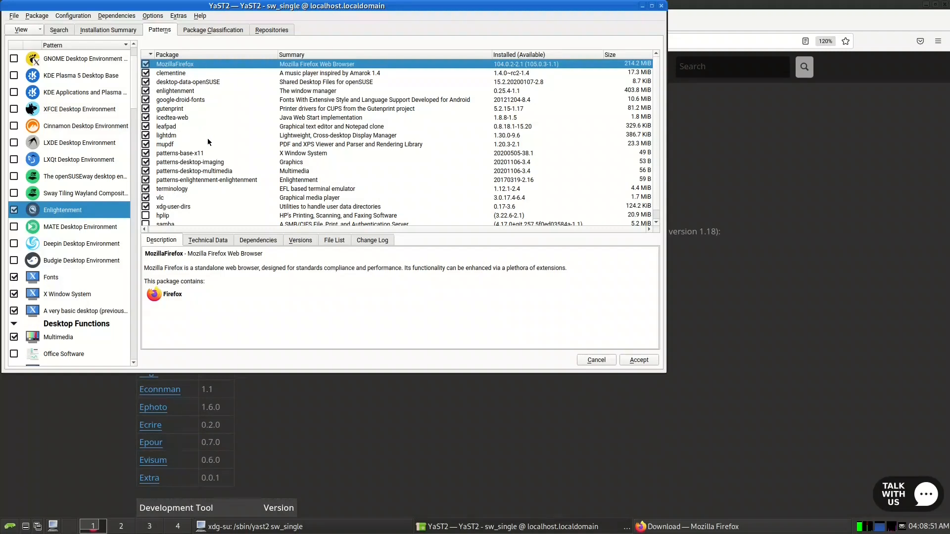
click(187, 91)
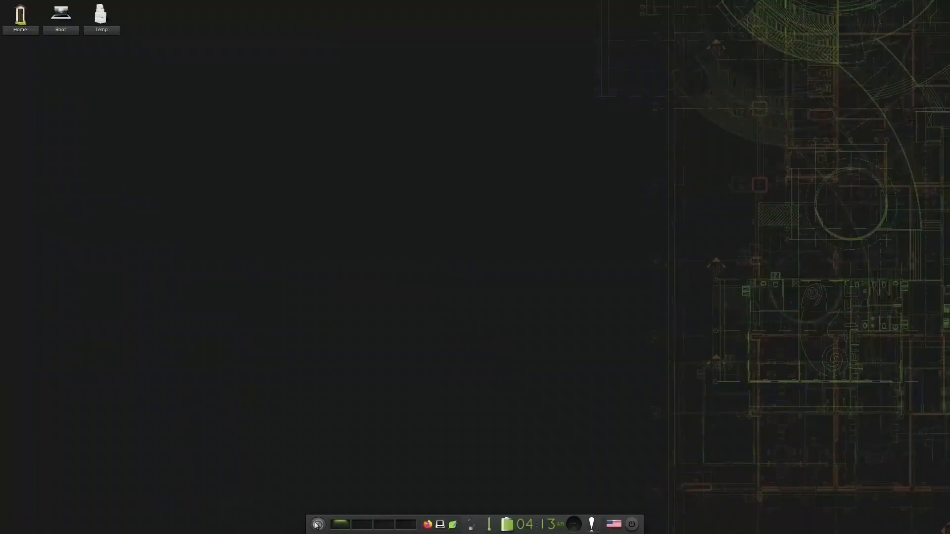
Open the desktop's scale settings from the Settings Panel and apply a scaling factor of 1.2
click(318, 525)
mouse_move(328, 488)
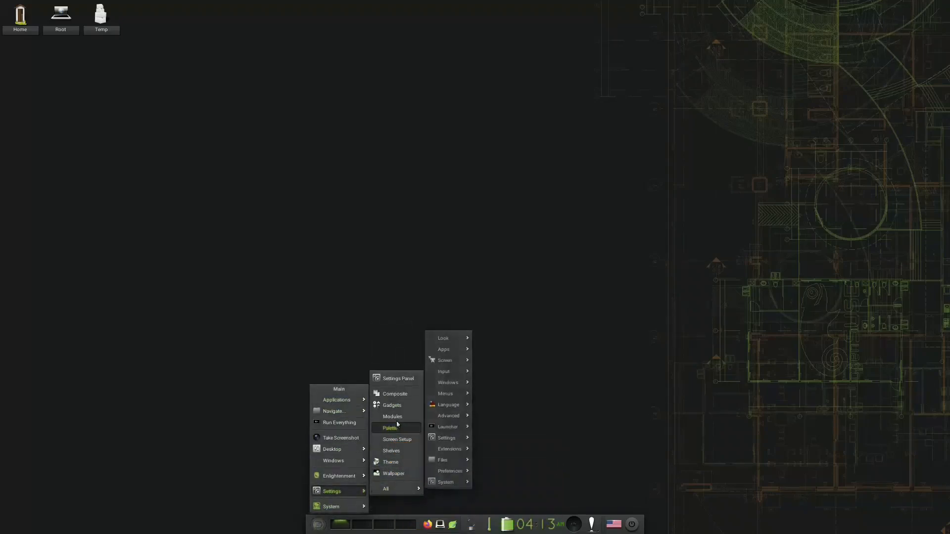
click(405, 380)
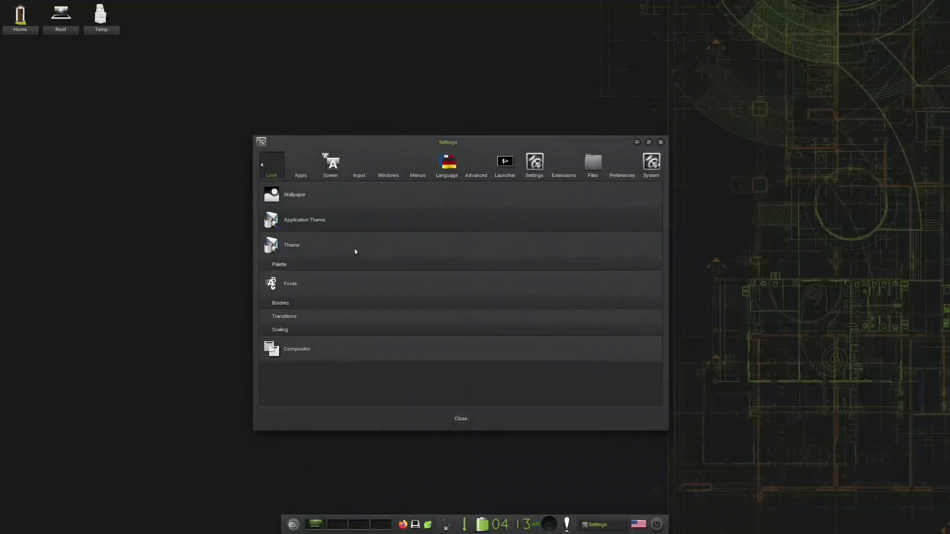
click(281, 330)
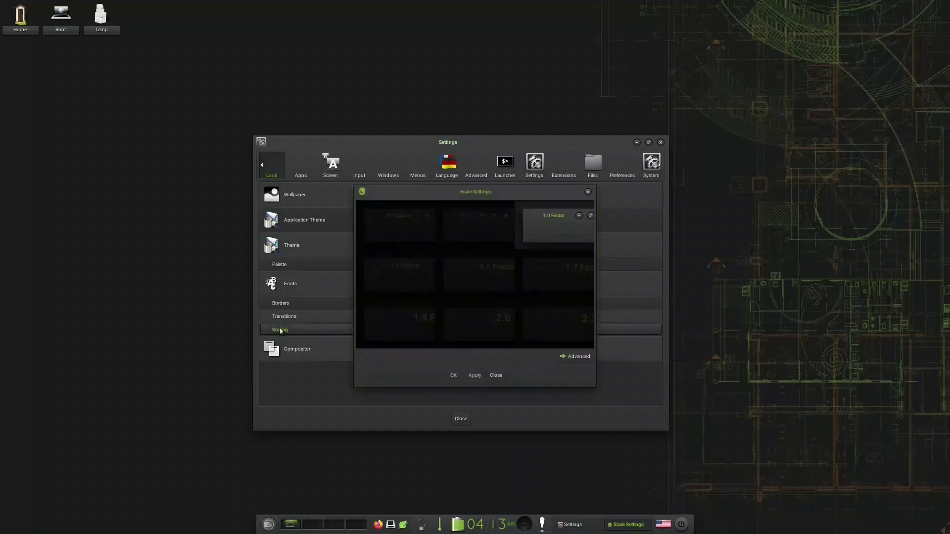
click(405, 285)
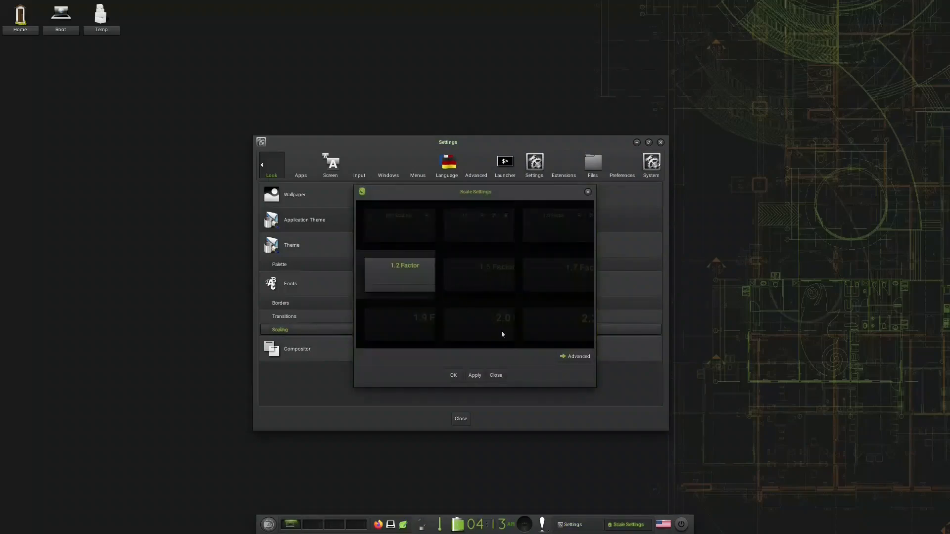
click(477, 377)
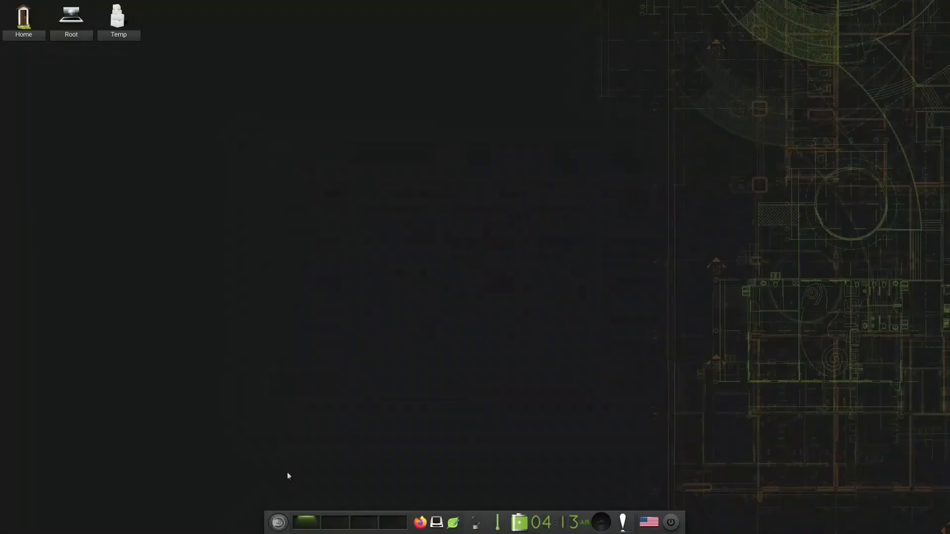
click(278, 522)
mouse_move(290, 498)
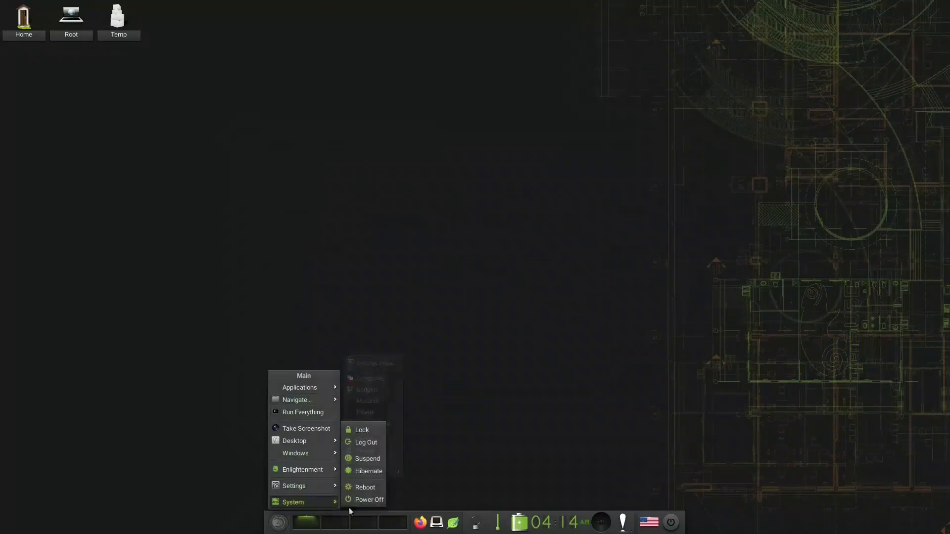
click(560, 388)
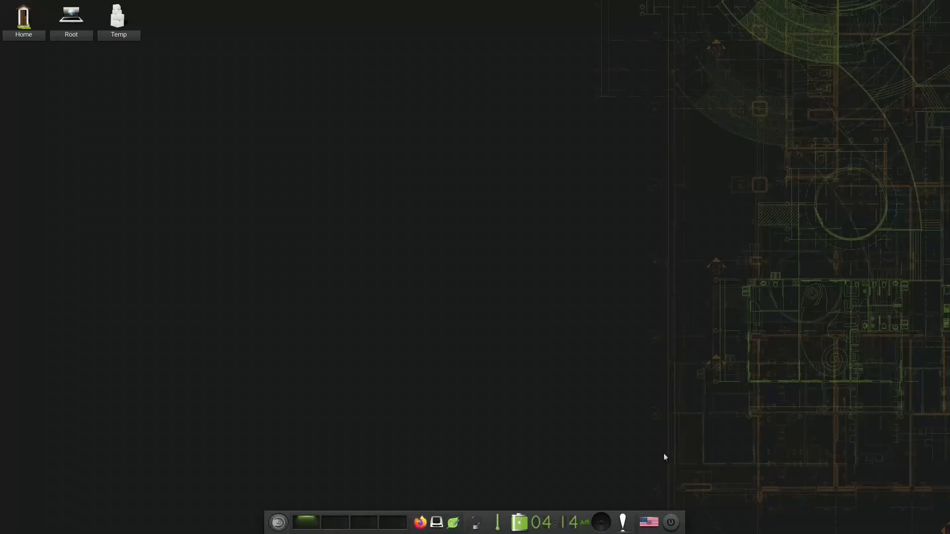
right_click(676, 525)
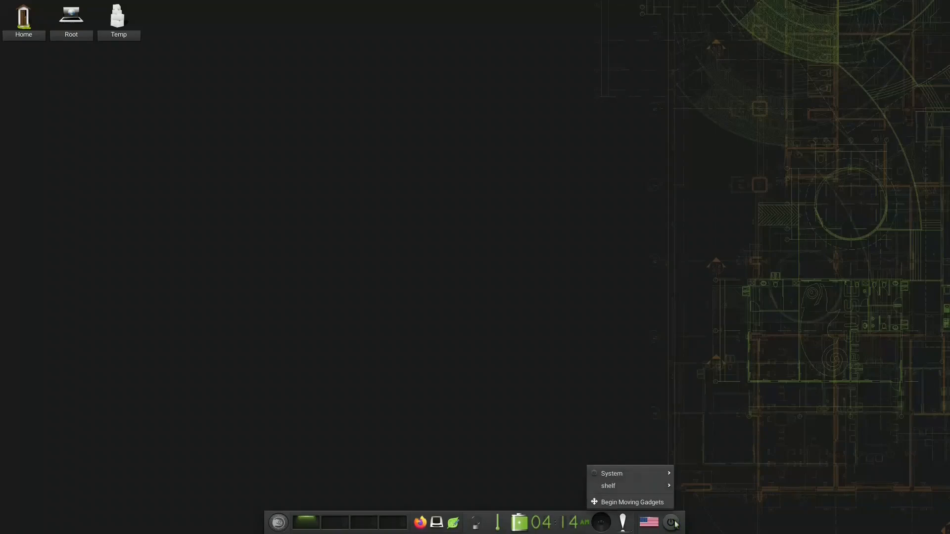
mouse_move(671, 487)
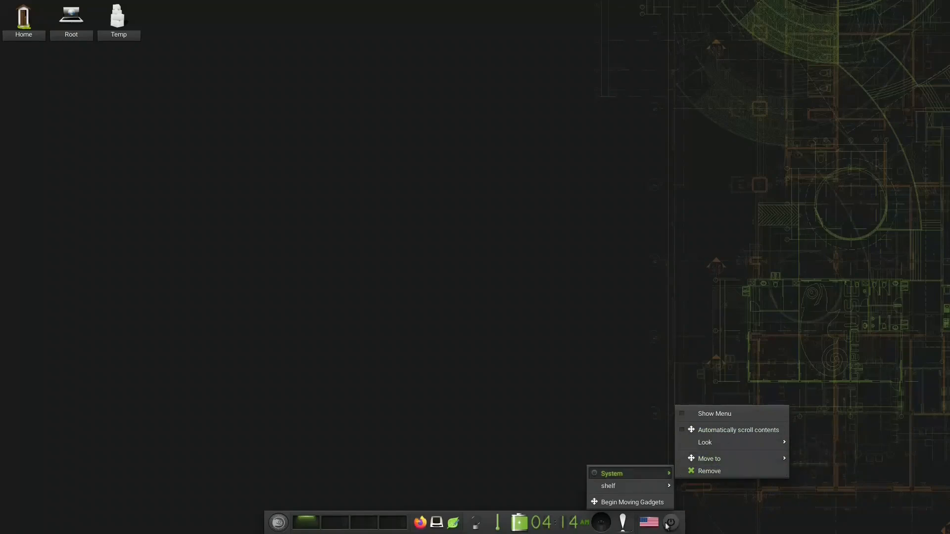
Turn off Shrink to Content Width in the shelf's size settings so the shelf spans the screen, and close the settings
right_click(492, 516)
right_click(492, 515)
mouse_move(499, 486)
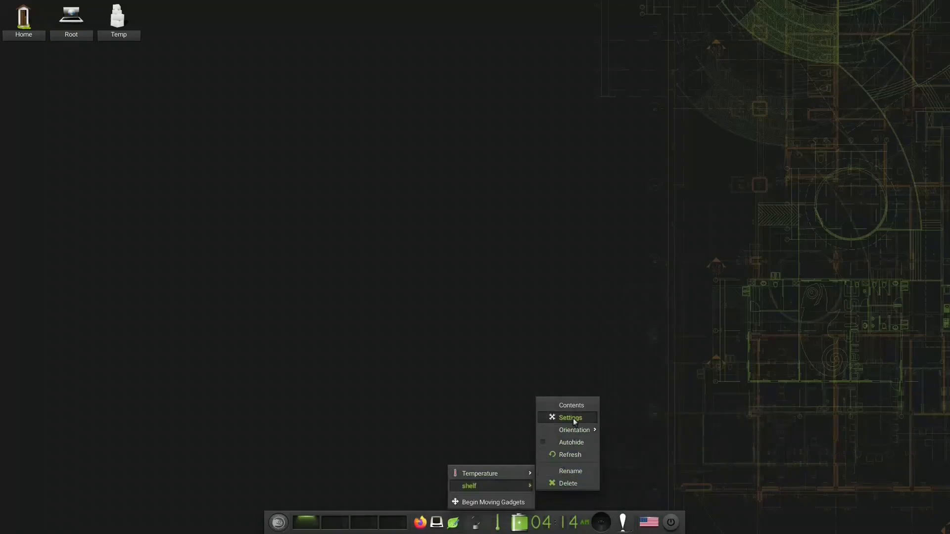
click(572, 419)
click(424, 206)
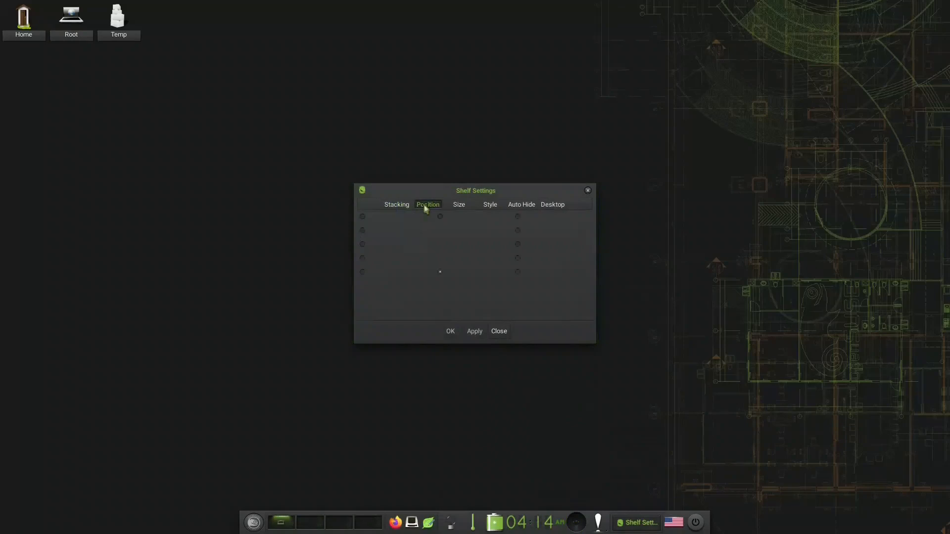
click(463, 205)
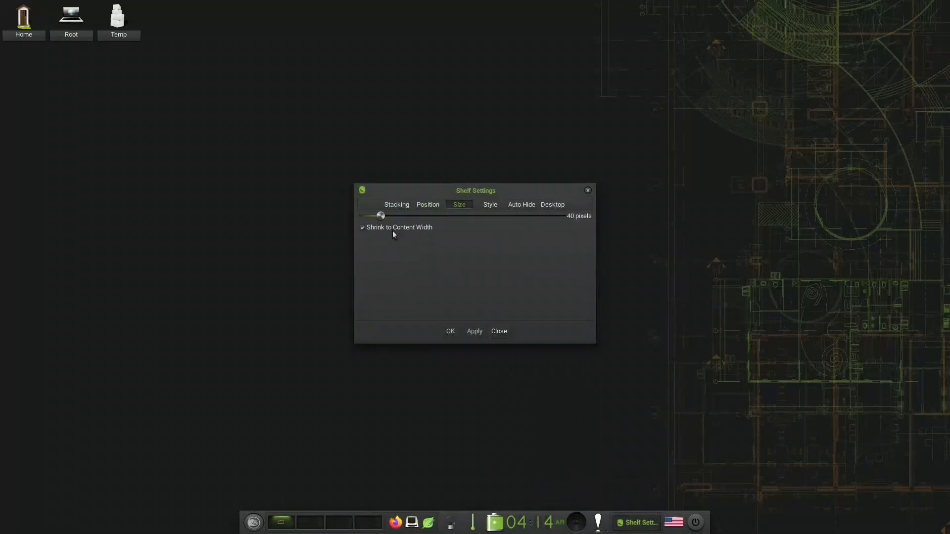
click(363, 227)
click(475, 333)
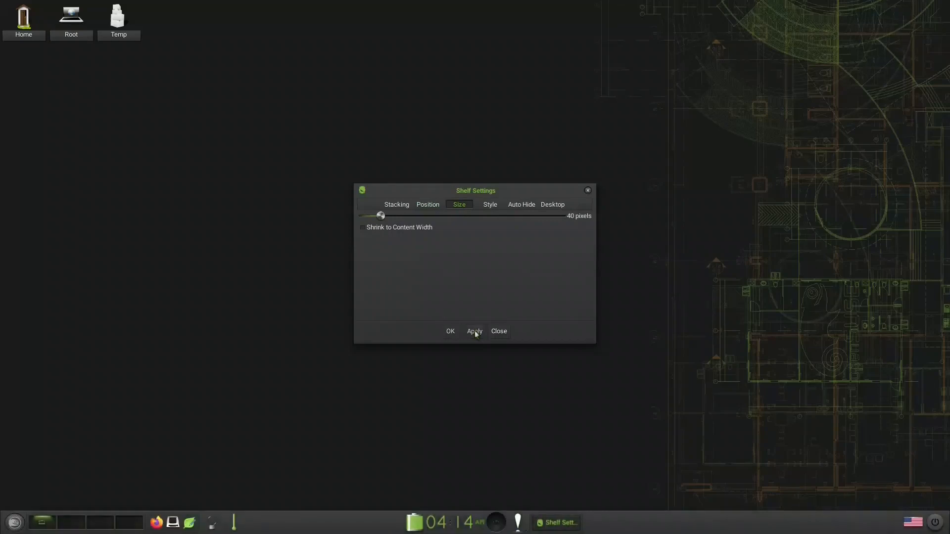
click(500, 331)
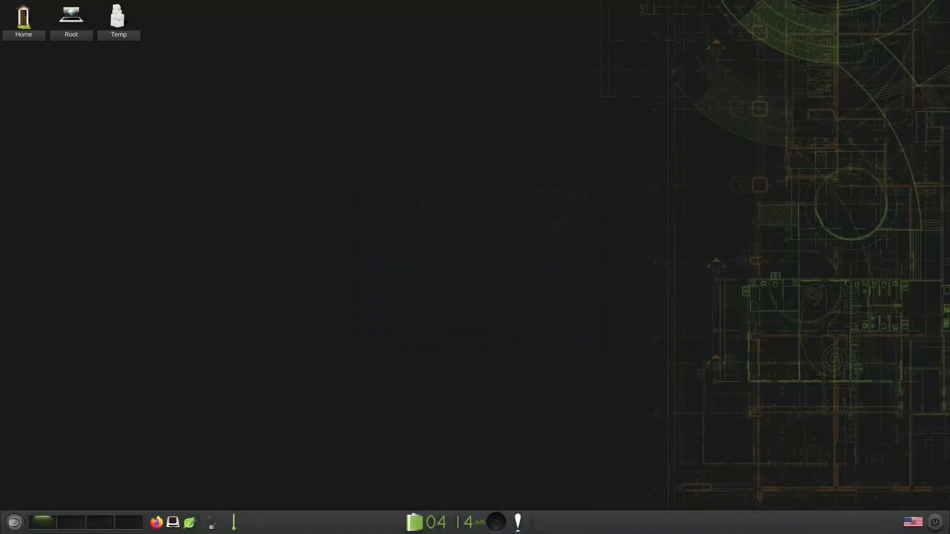
Apply the openSUSE-Neon theme to the desktop and dismiss the compositor warning
click(21, 524)
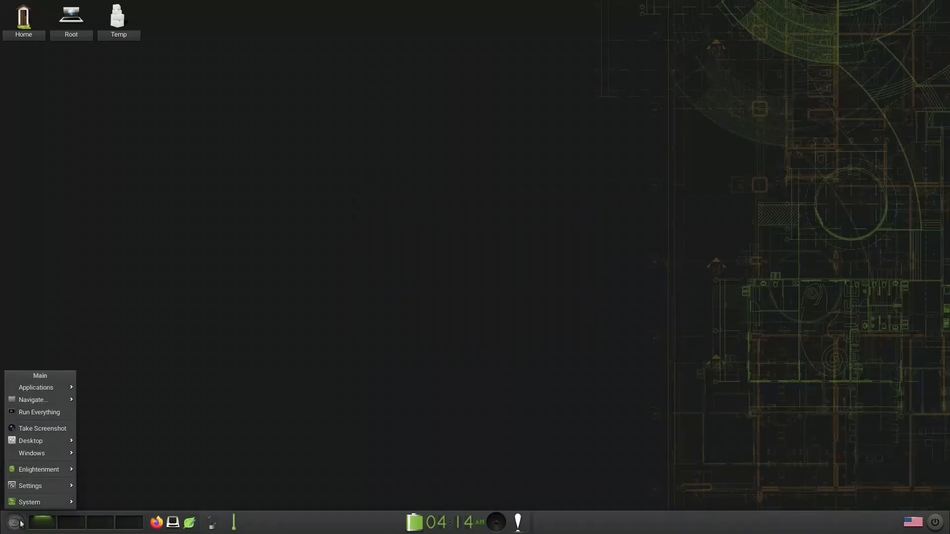
mouse_move(33, 485)
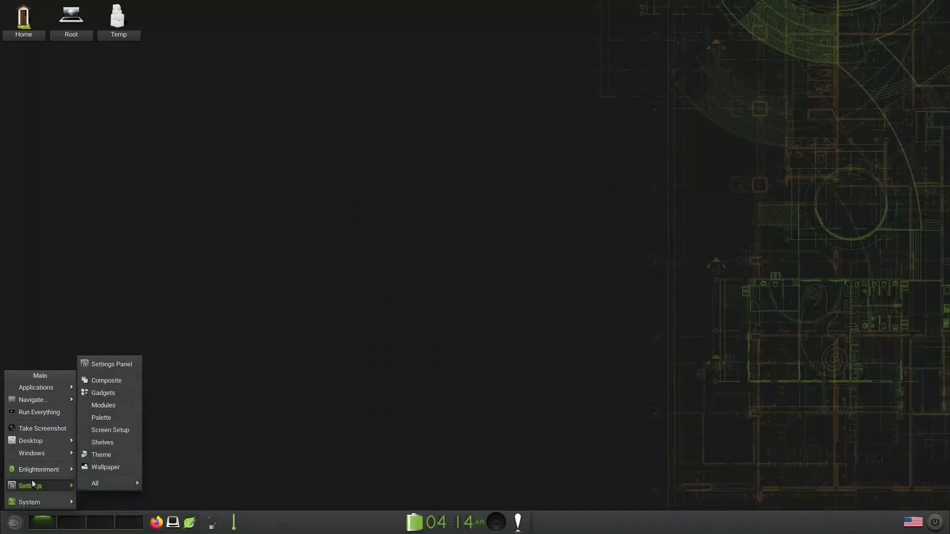
click(98, 454)
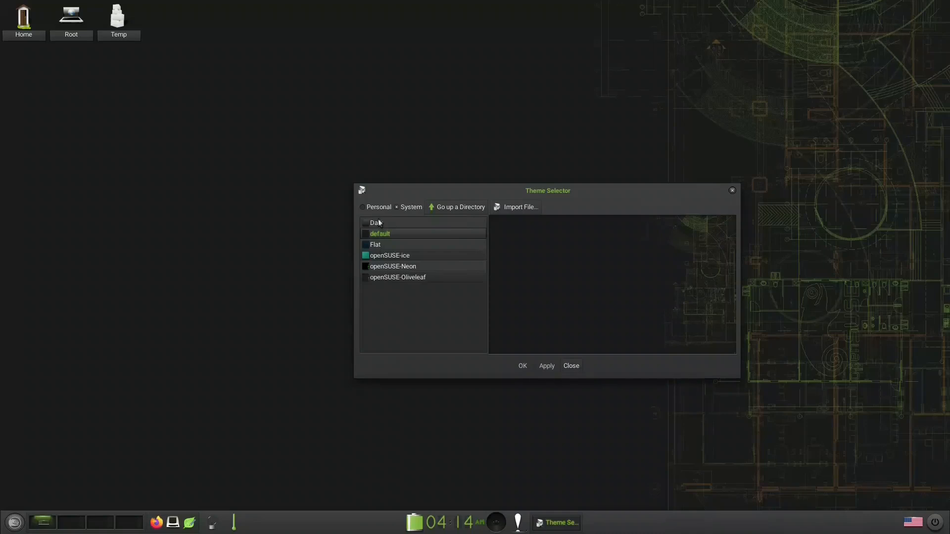
click(399, 271)
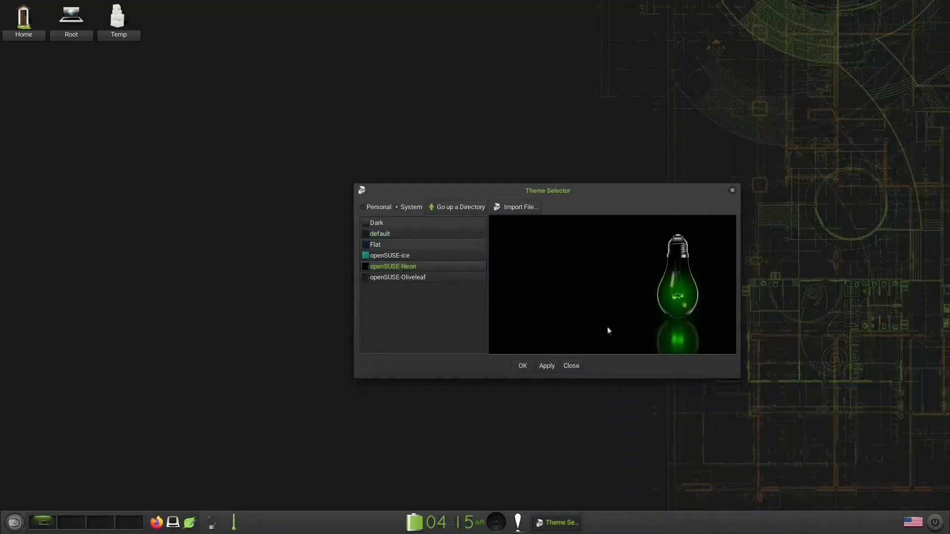
click(547, 366)
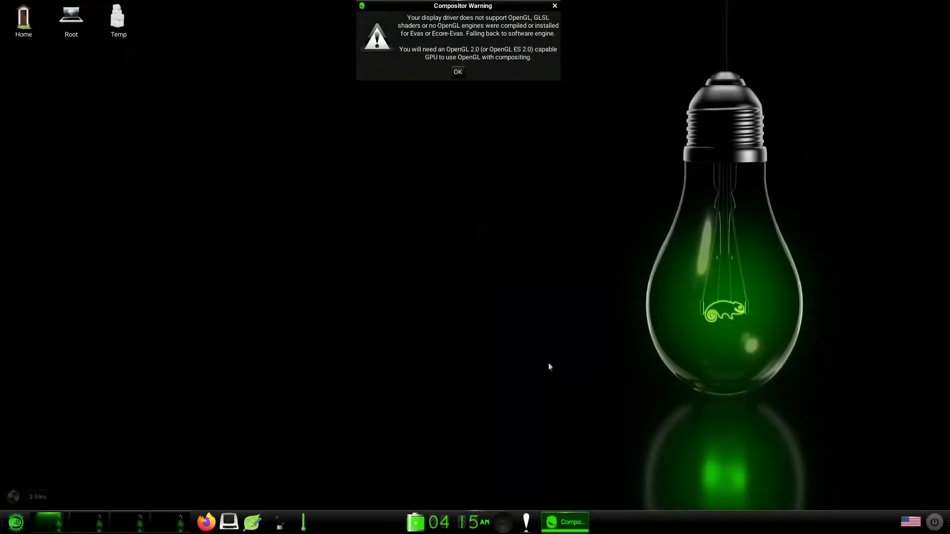
click(457, 72)
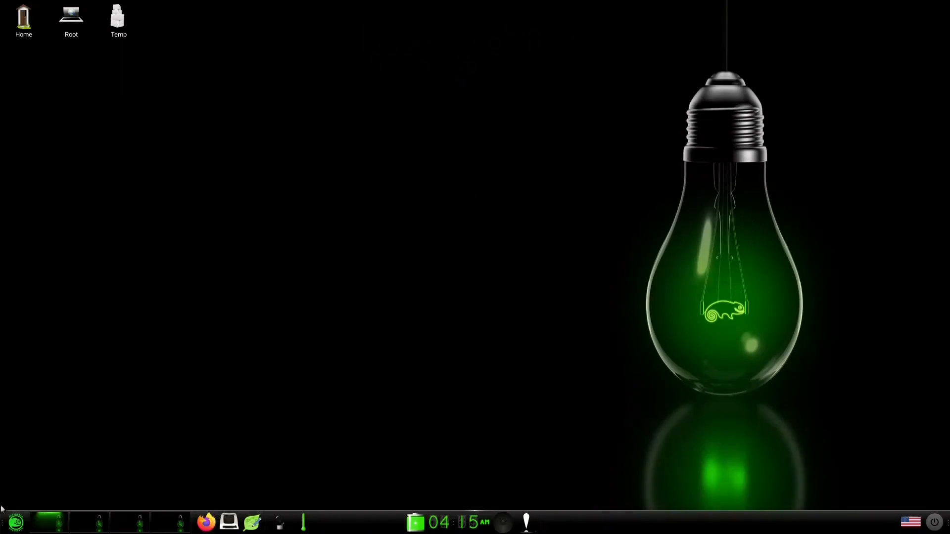
Look through the main menu's submenus and the application launchers on the shelf
click(22, 529)
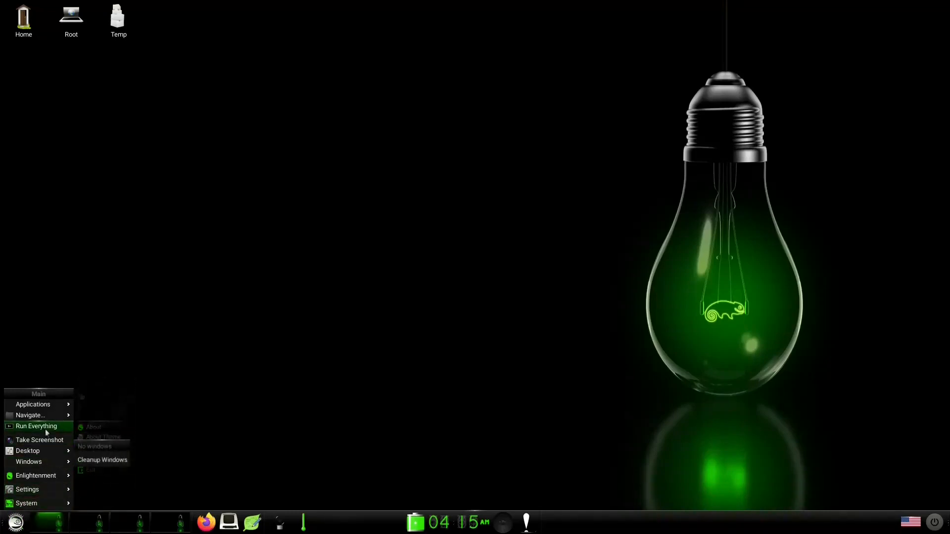
mouse_move(54, 405)
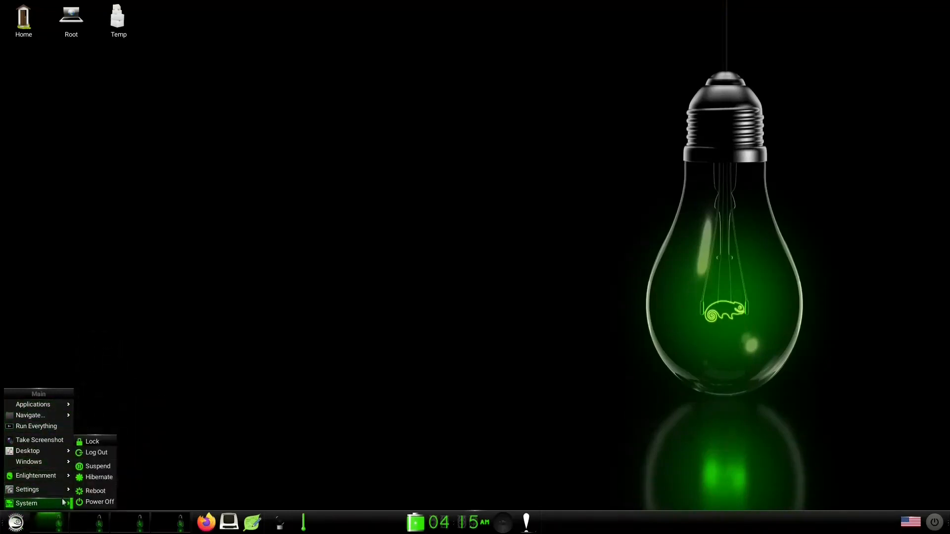
mouse_move(64, 489)
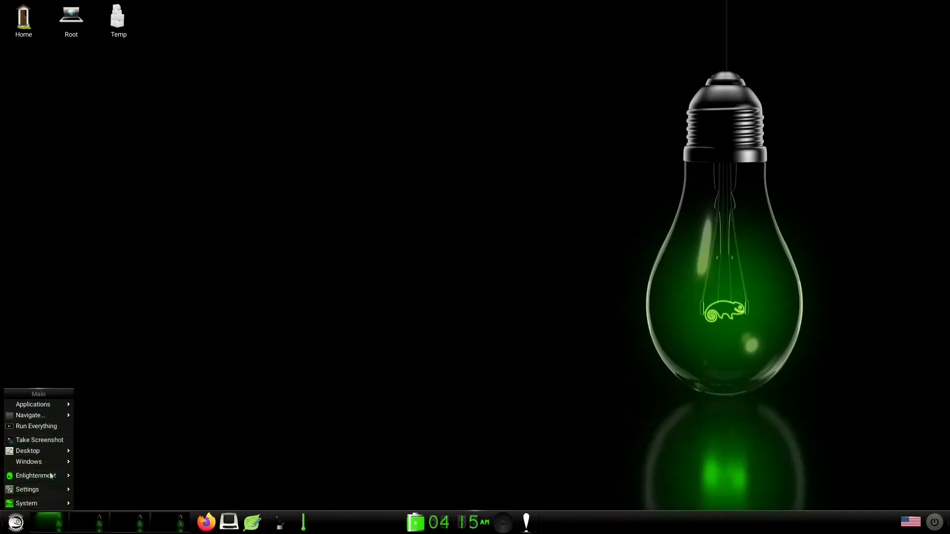
mouse_move(50, 474)
click(170, 361)
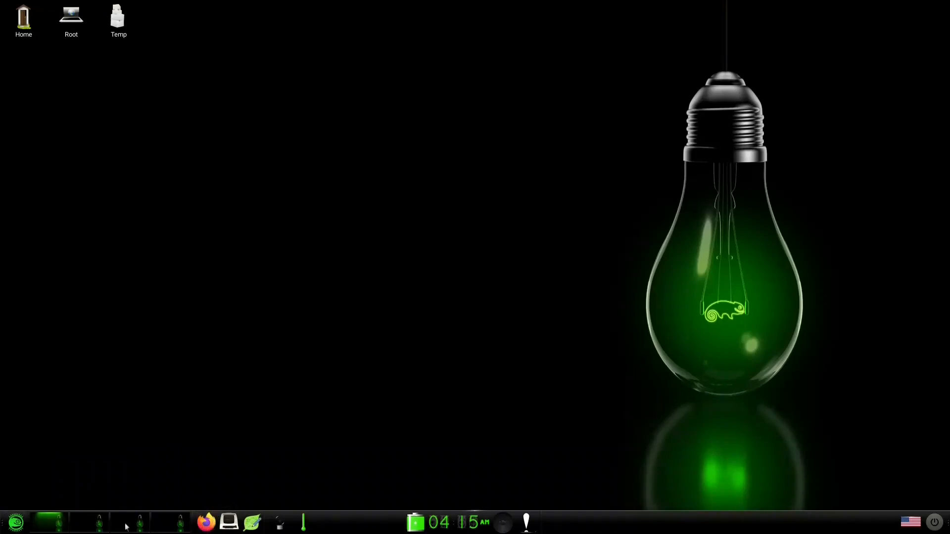
click(23, 526)
click(22, 526)
click(206, 524)
click(232, 525)
Remove the Backlight and Temperature gadgets from the shelf
right_click(280, 524)
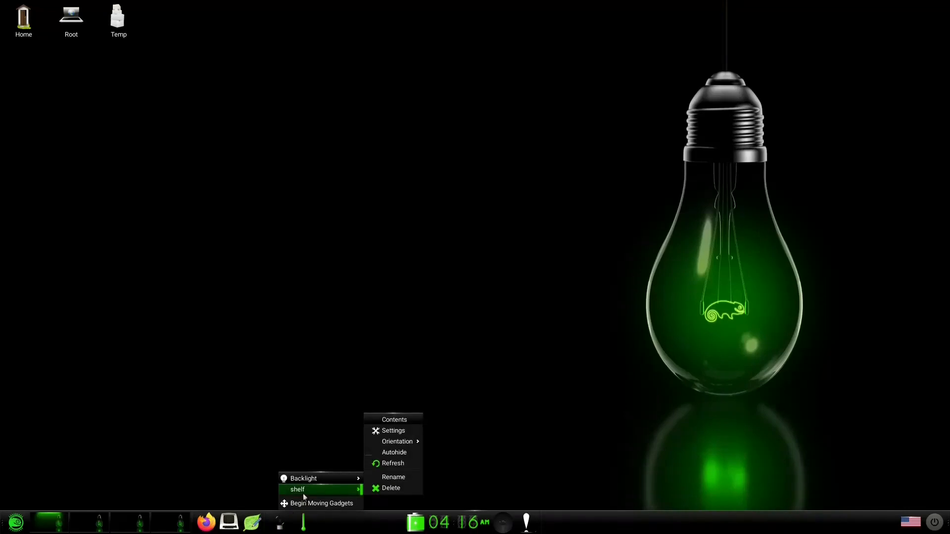
mouse_move(320, 478)
click(396, 478)
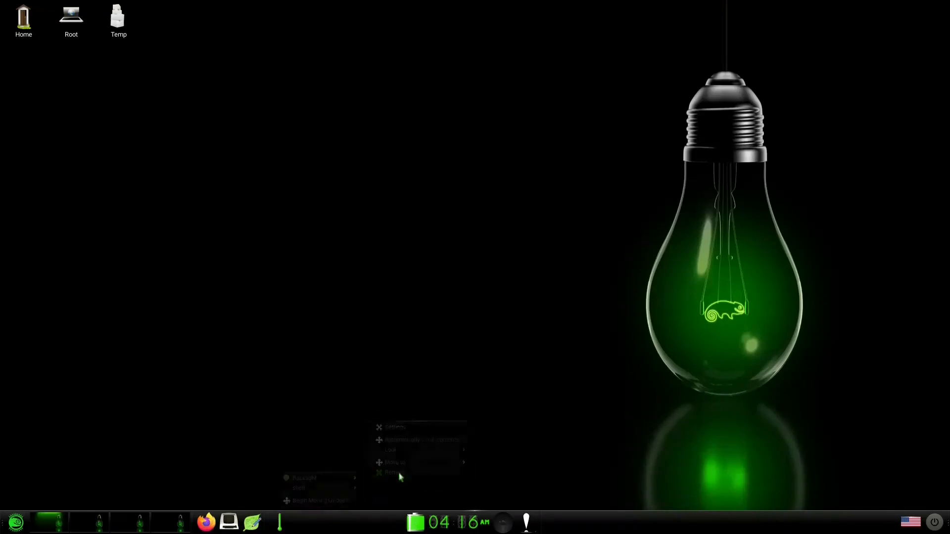
right_click(280, 524)
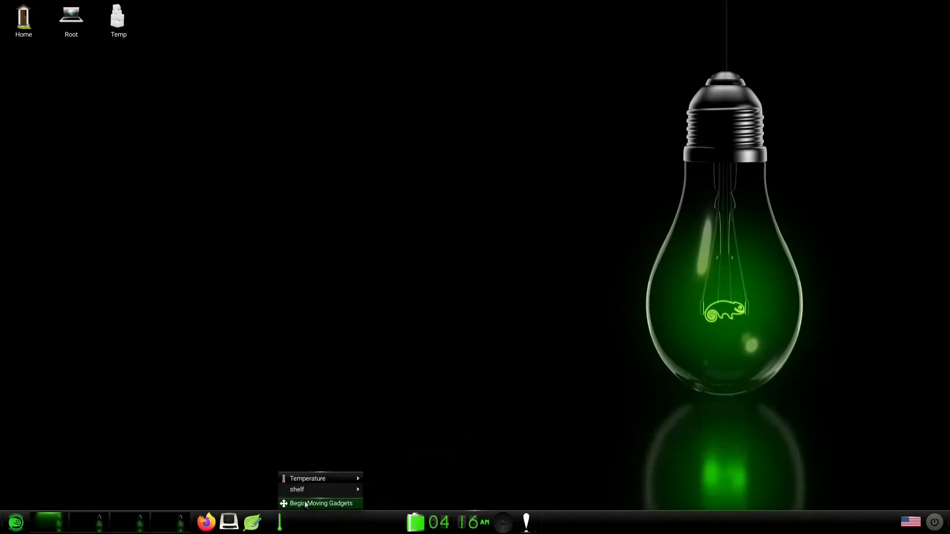
mouse_move(319, 479)
click(390, 478)
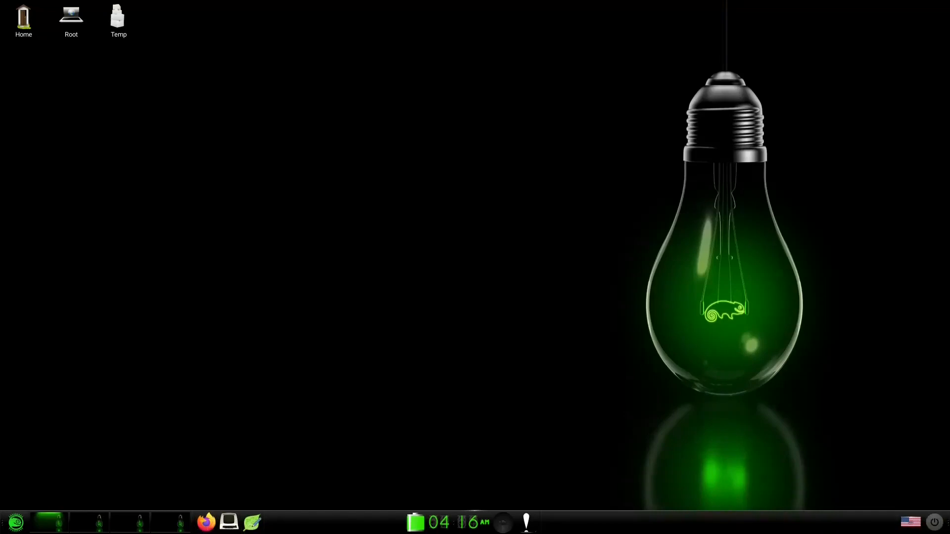
Begin moving the shelf's gadgets and place the clock beside the power gadget, with the keyboard flag directly before the clock
right_click(341, 516)
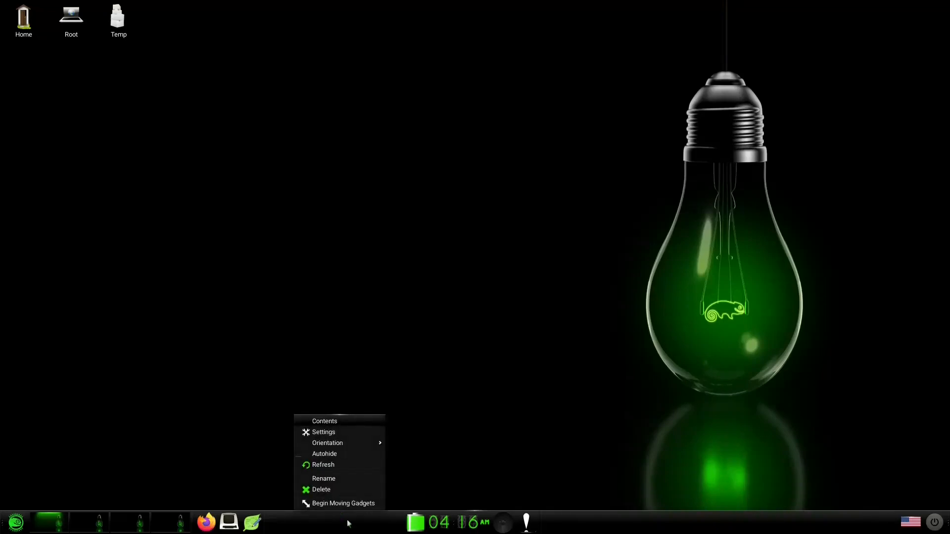
mouse_move(363, 444)
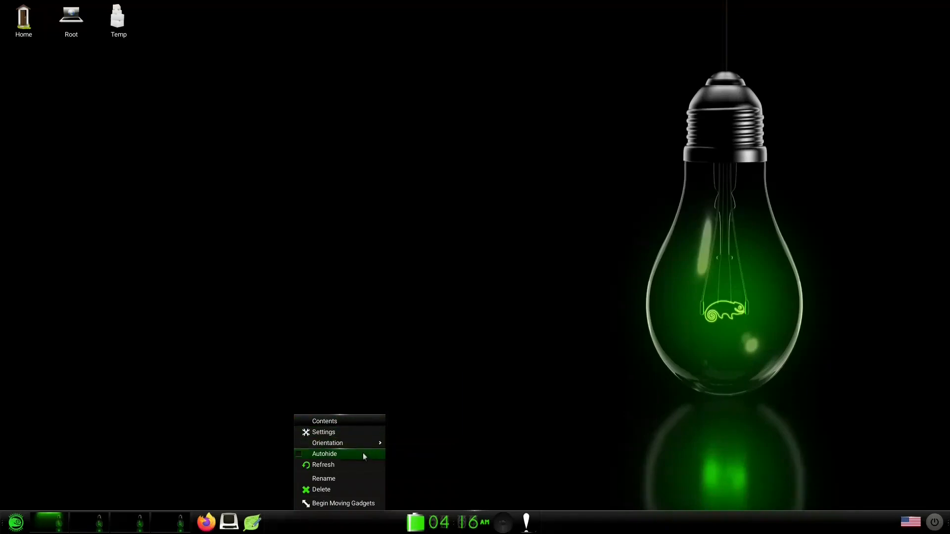
click(348, 504)
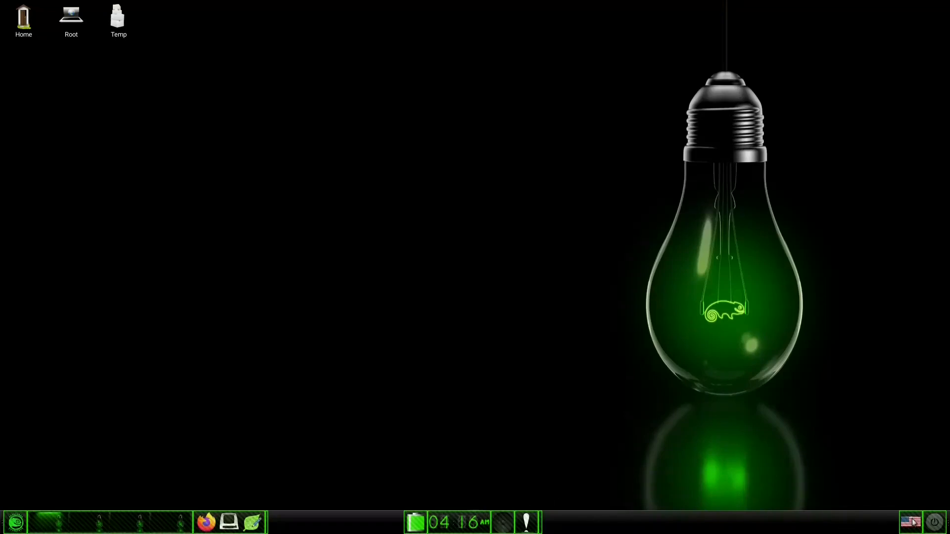
drag(914, 523, 556, 524)
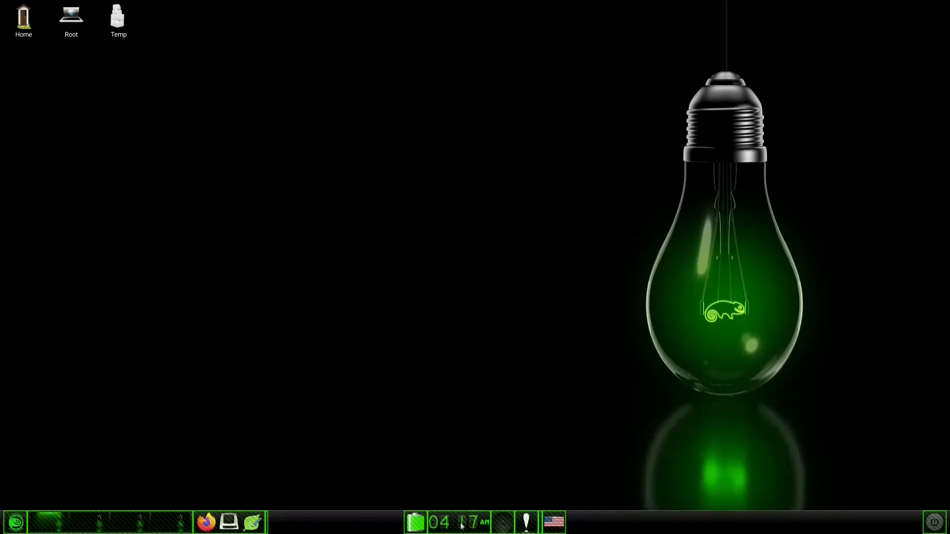
drag(460, 525, 895, 527)
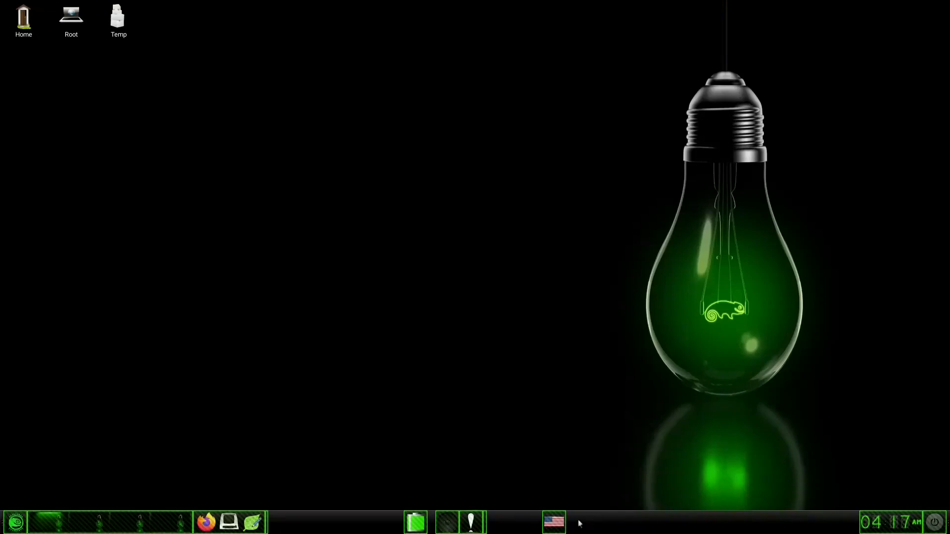
drag(556, 524, 862, 527)
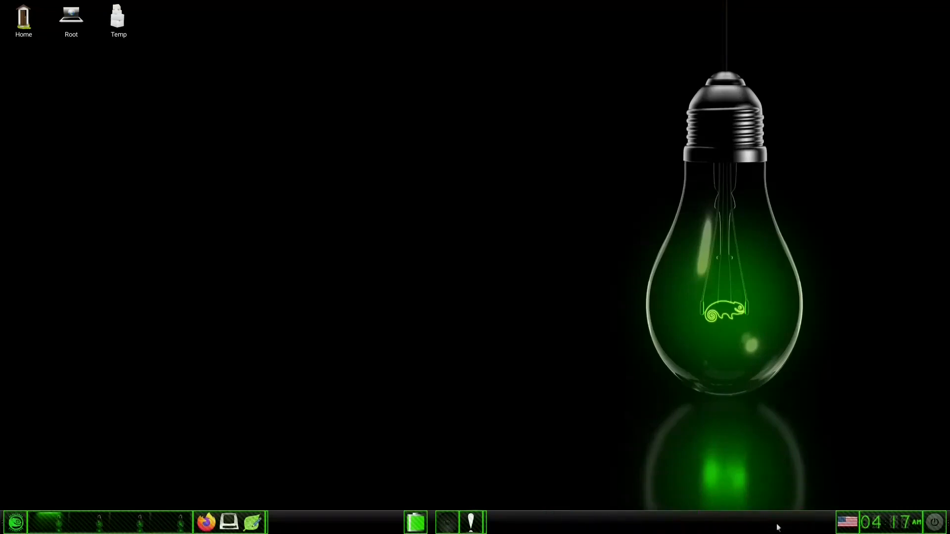
Move the exclamation-mark gadget and the round speaker gadget next to the keyboard flag, and stop moving gadgets
drag(470, 523, 824, 522)
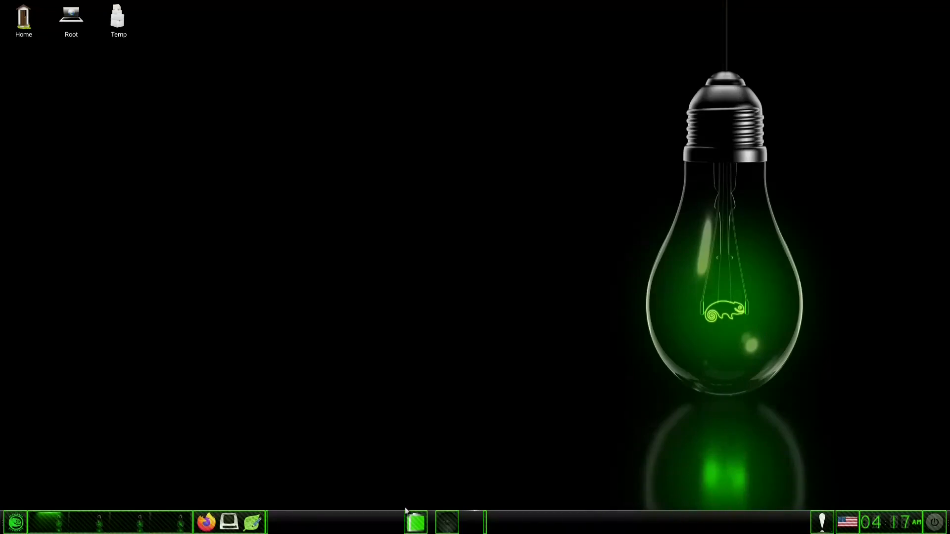
drag(448, 525, 803, 524)
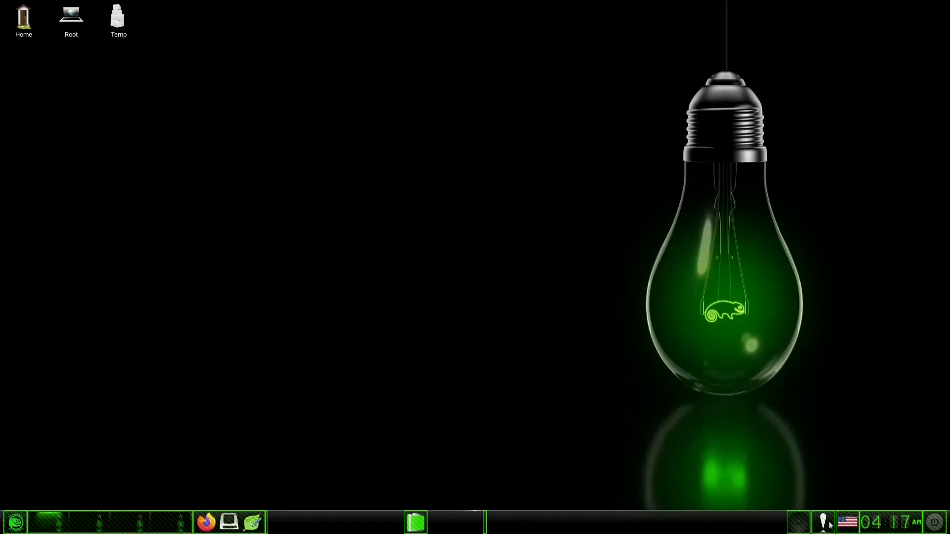
click(805, 521)
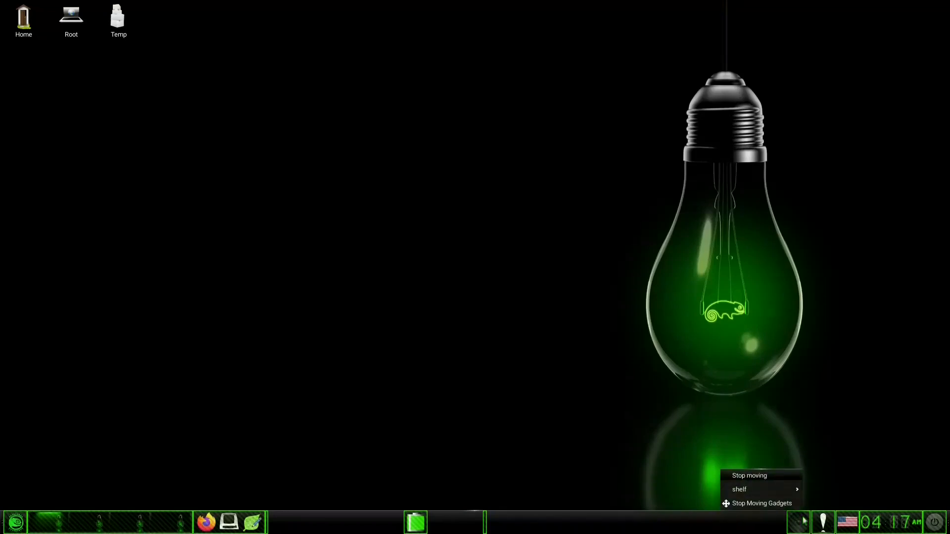
click(787, 503)
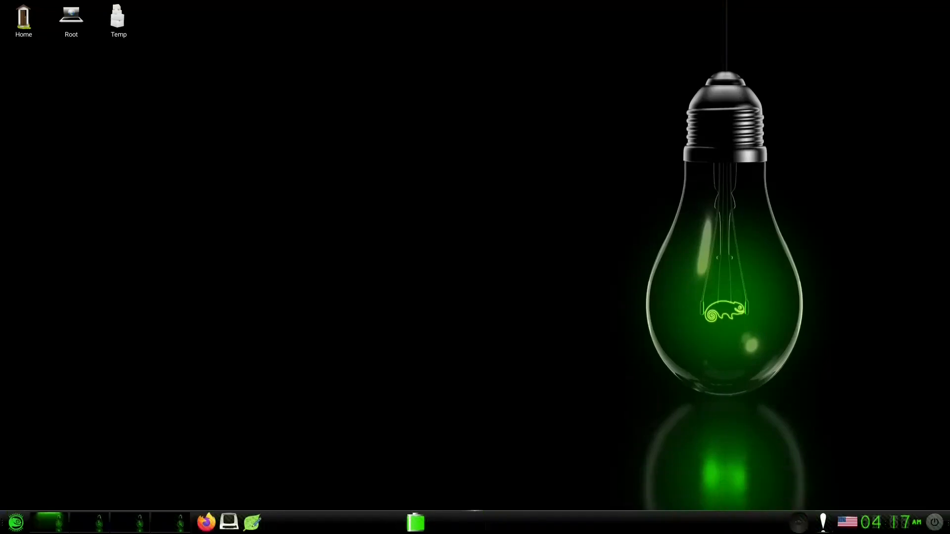
Remove the Battery gadget from the shelf
right_click(422, 525)
mouse_move(461, 479)
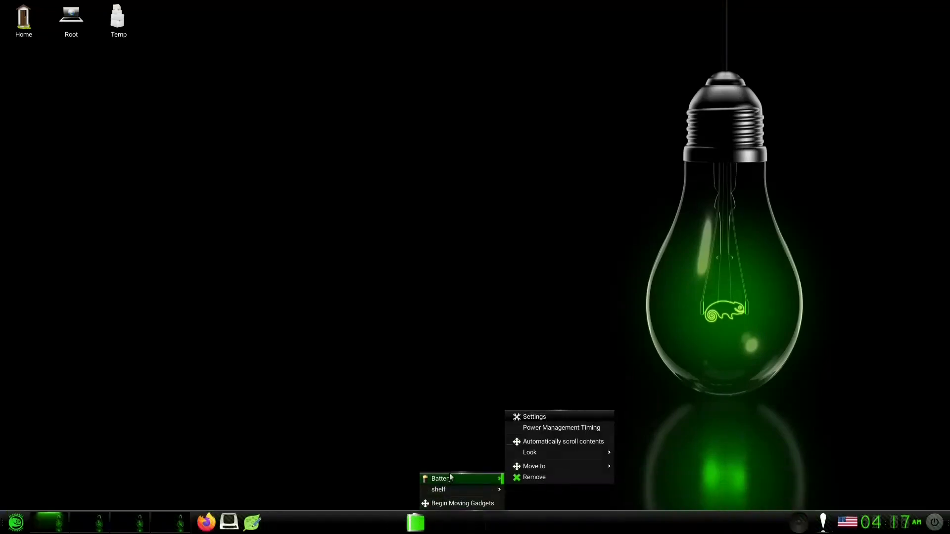
click(548, 479)
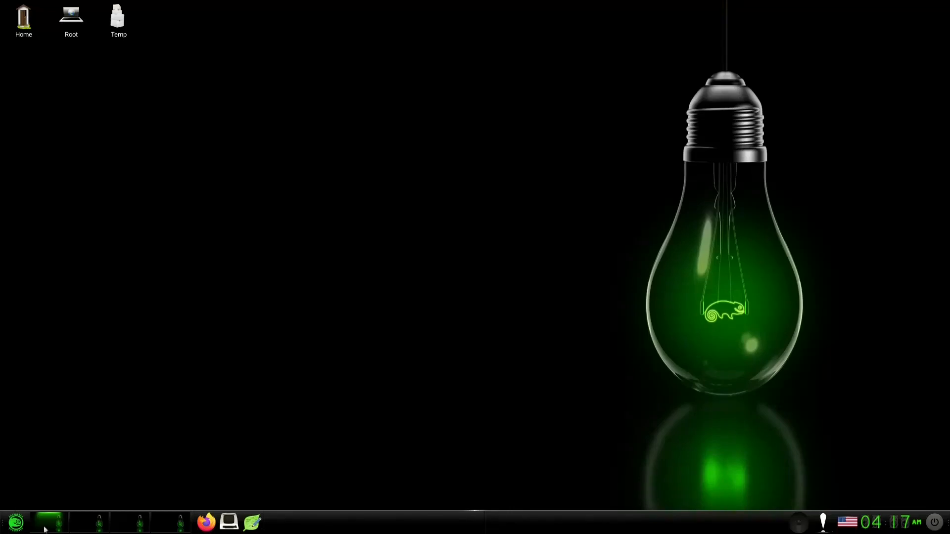
Switch to the second virtual desktop and open two empty text editor windows there
click(78, 528)
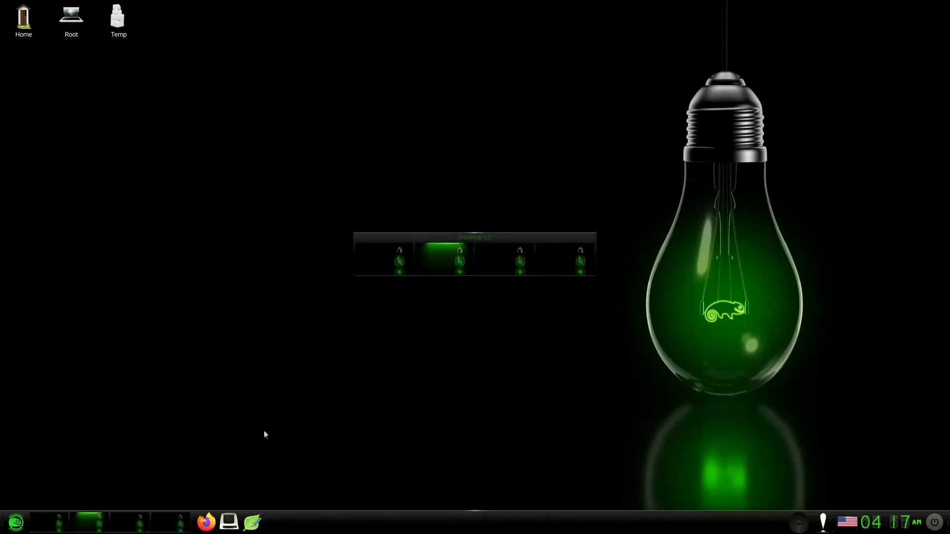
click(253, 527)
click(253, 528)
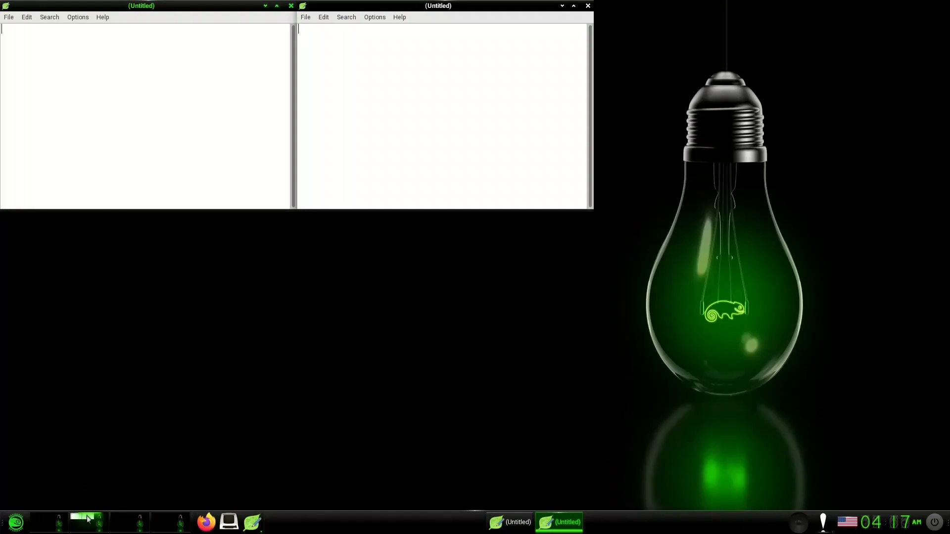
Move one text editor window to the third virtual desktop through the pager and switch to that desktop
drag(87, 519, 122, 518)
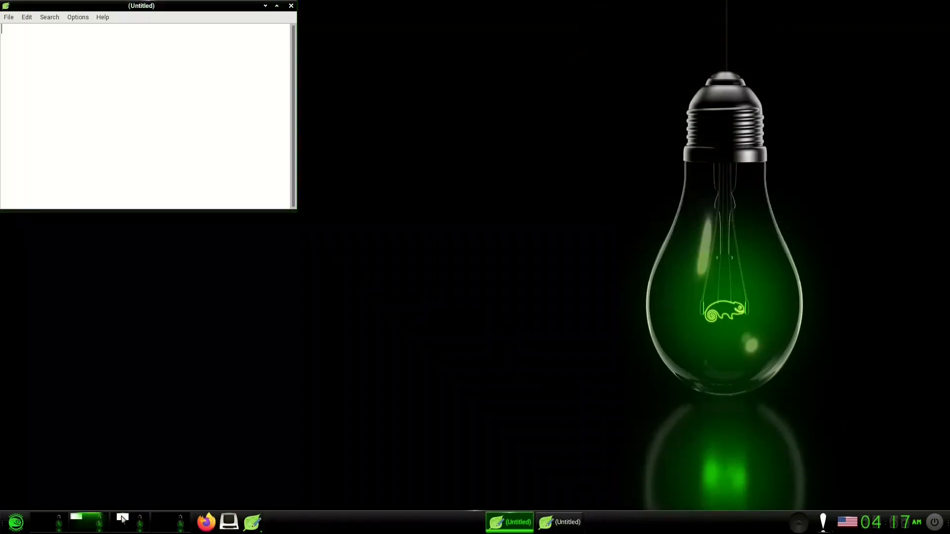
click(122, 519)
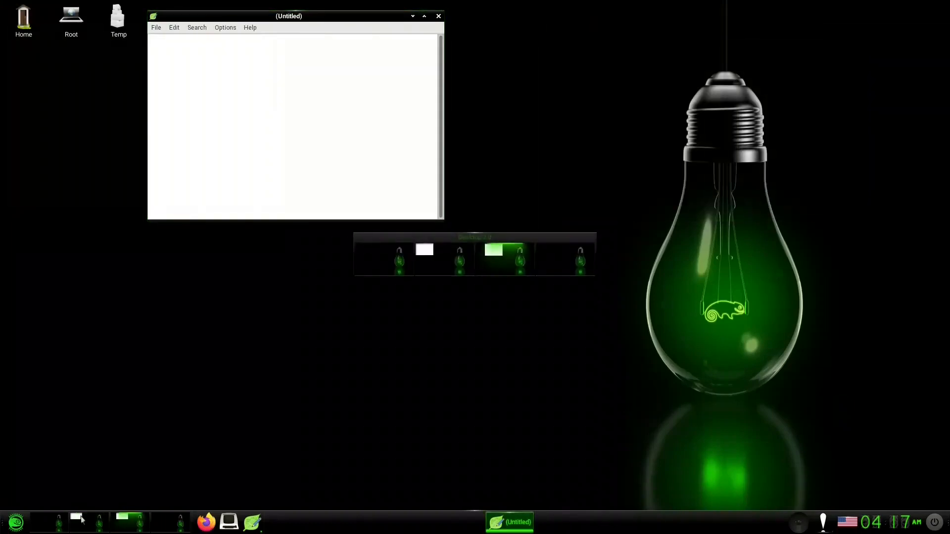
Switch between the third and second virtual desktops, and close the text editor window on the second one
click(82, 520)
click(120, 519)
click(79, 519)
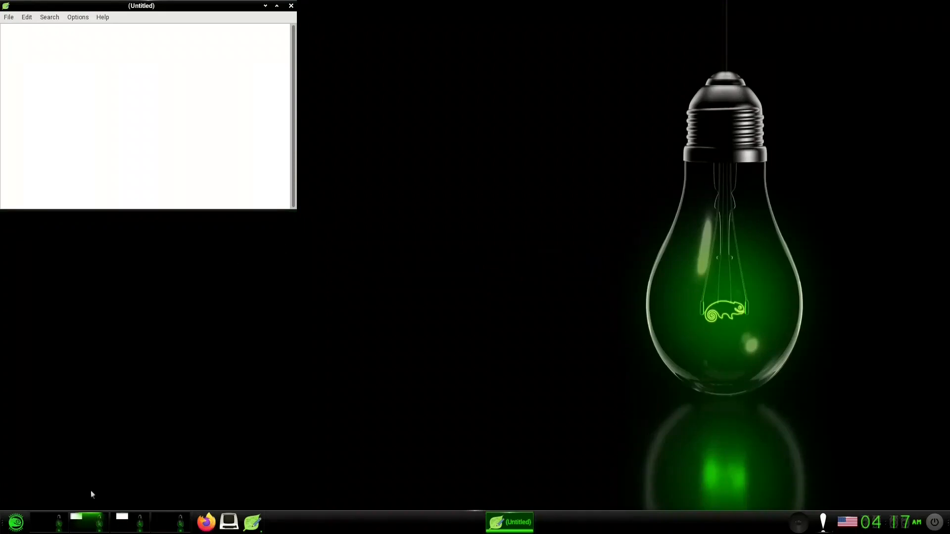
click(292, 8)
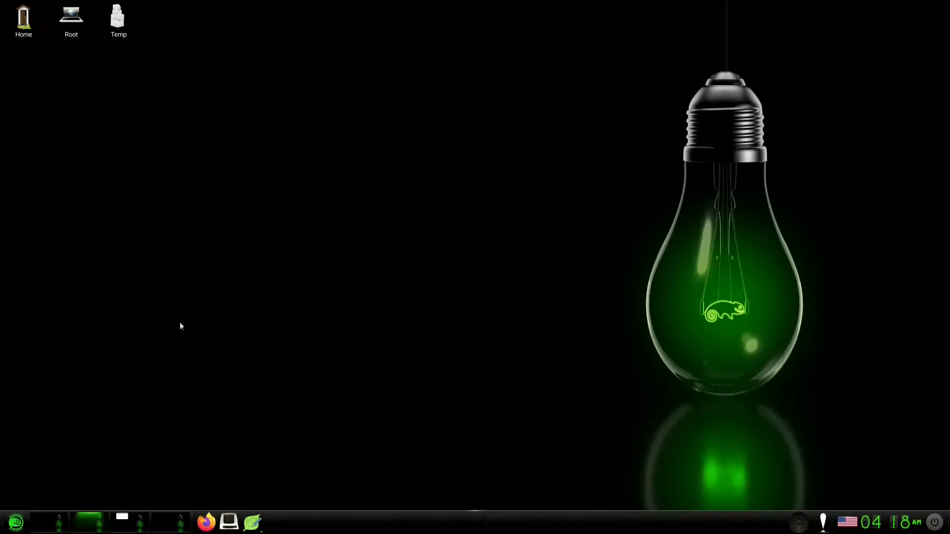
Apply the Snow-Trees system wallpaper to the second virtual desktop only, using the This Desktop placement
click(279, 150)
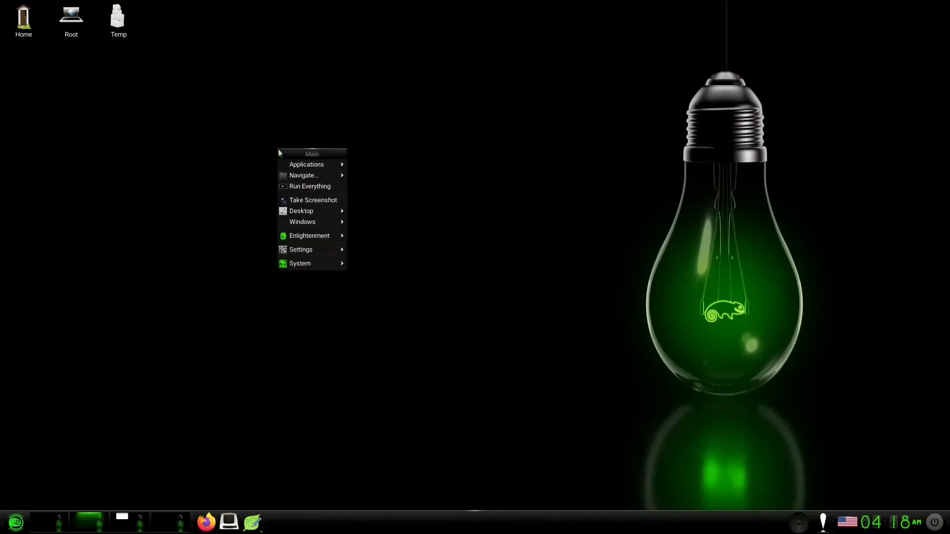
mouse_move(319, 166)
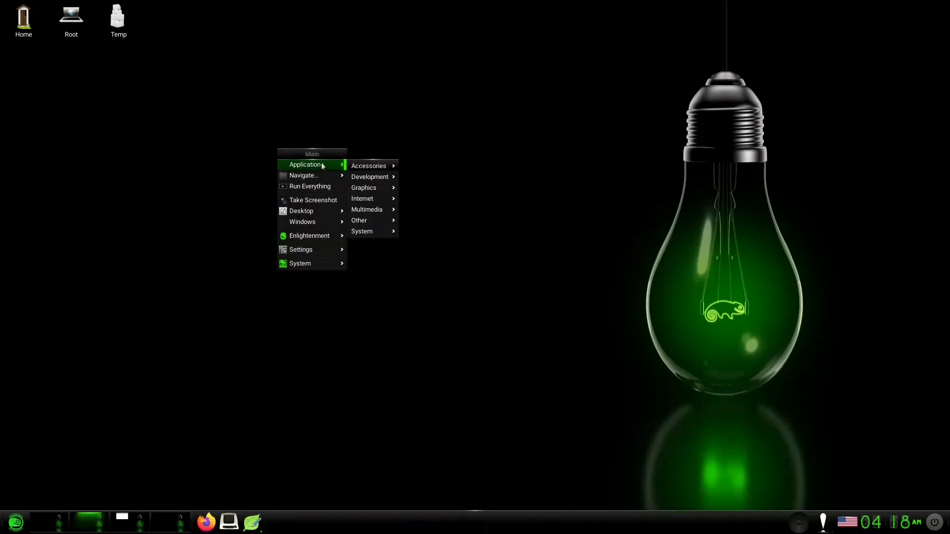
mouse_move(314, 212)
mouse_move(379, 213)
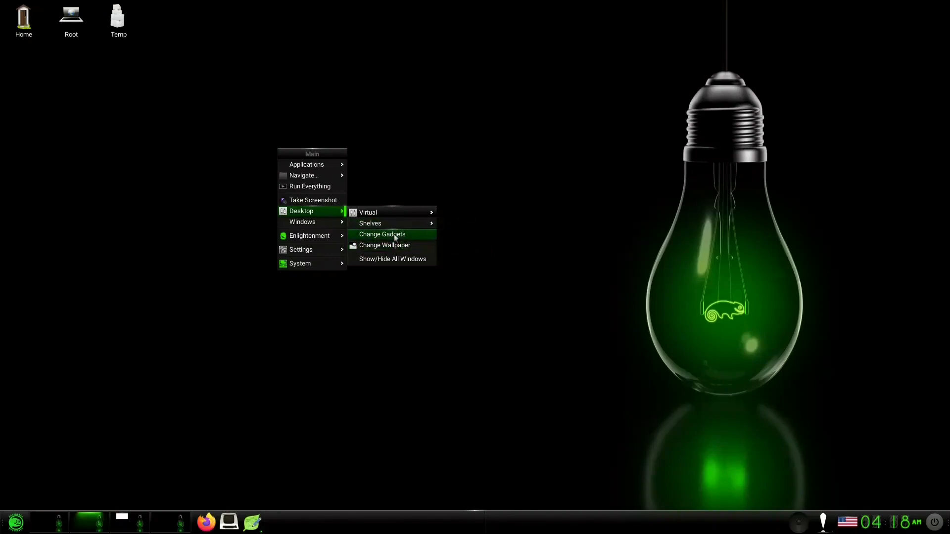
click(387, 245)
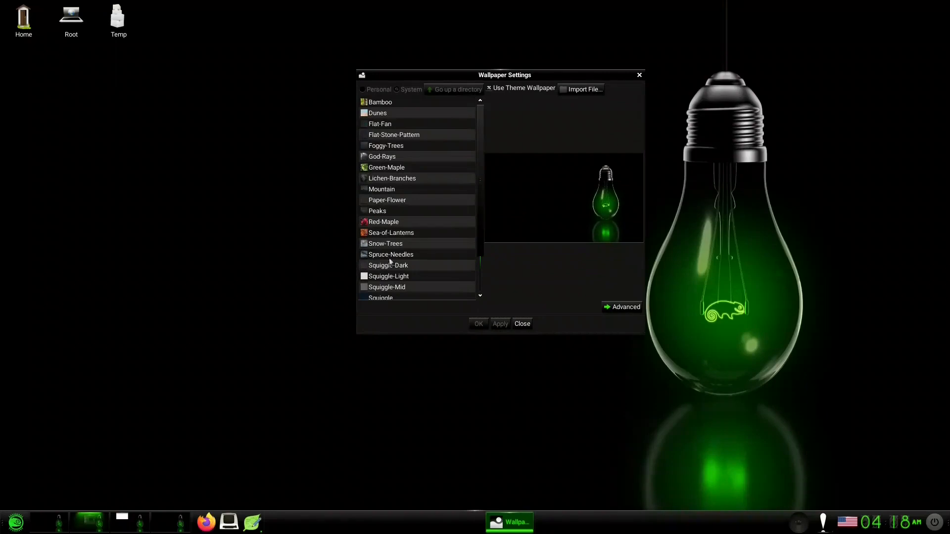
click(383, 245)
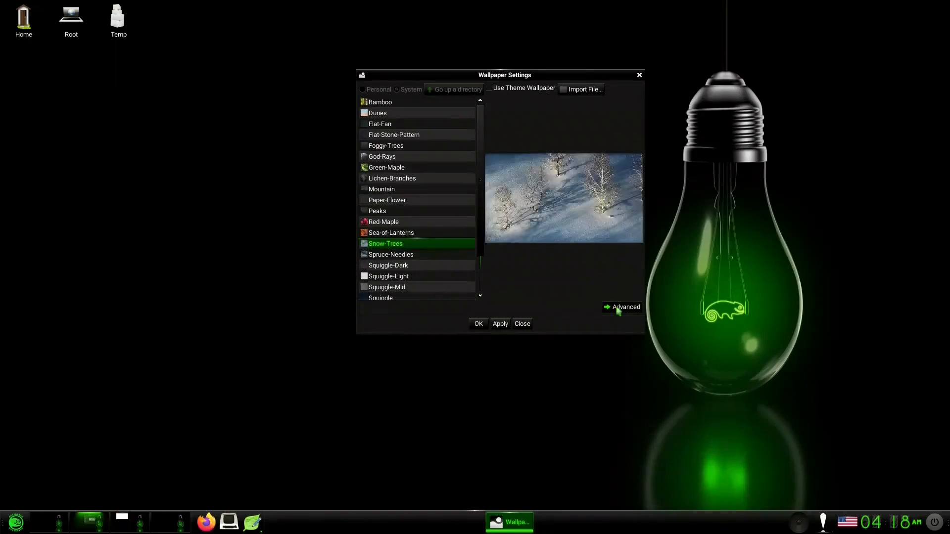
click(618, 308)
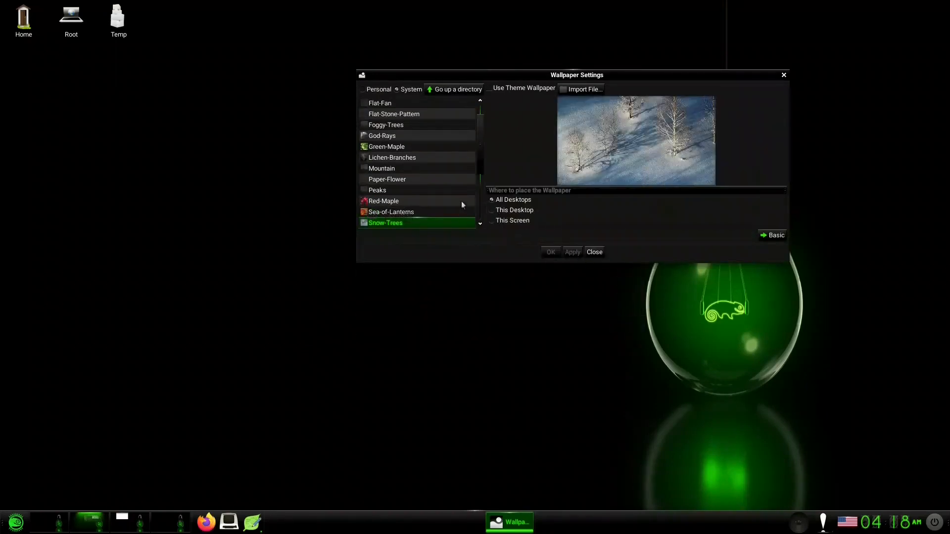
click(497, 209)
click(573, 252)
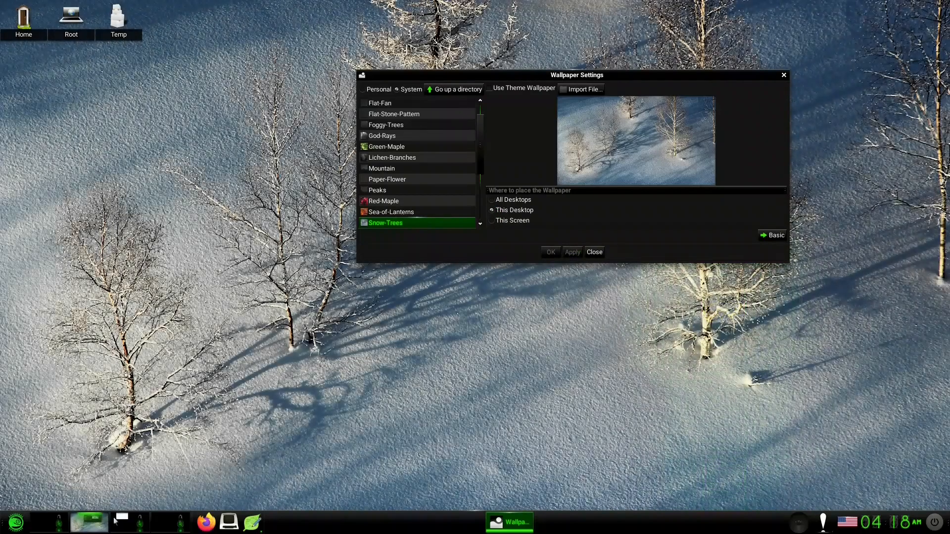
Switch to the first virtual desktop, apply the Green-Maple wallpaper to This Desktop only, and close the wallpaper settings
click(42, 523)
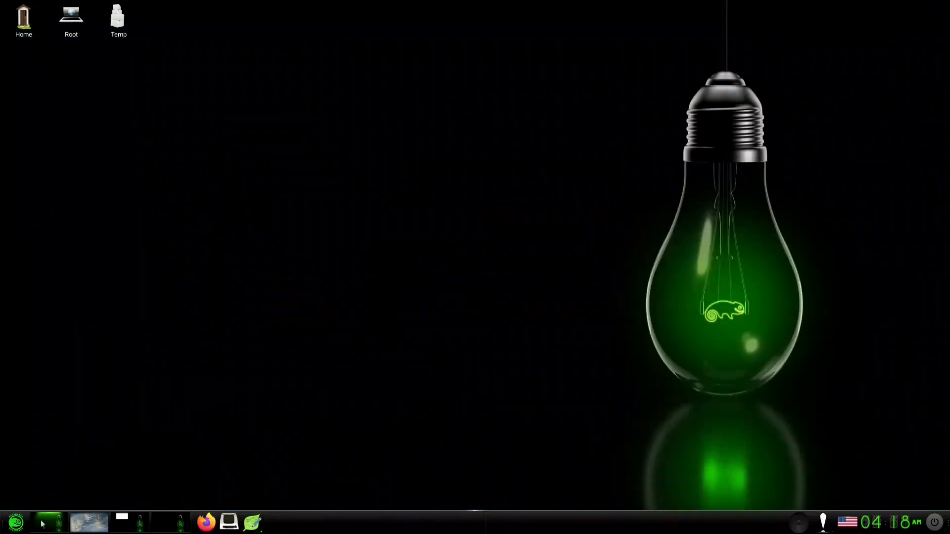
click(363, 185)
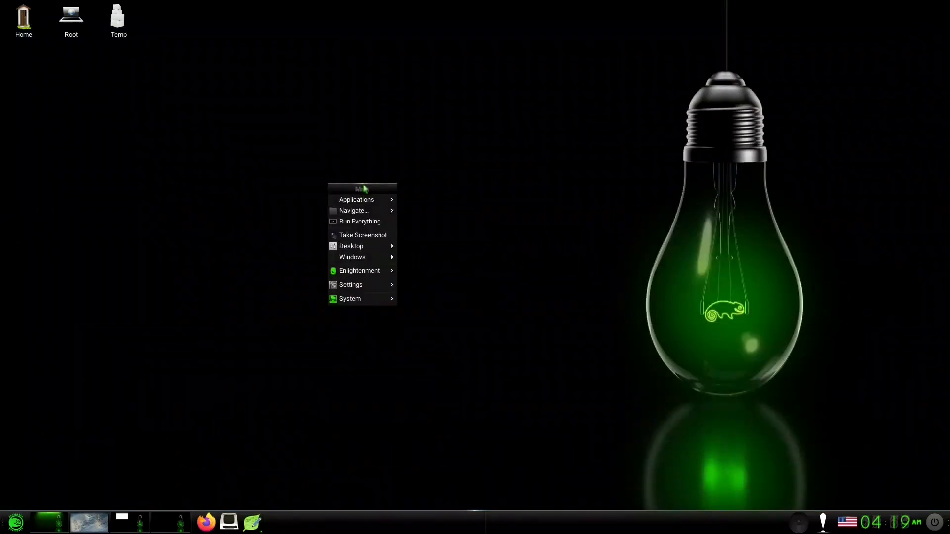
mouse_move(369, 247)
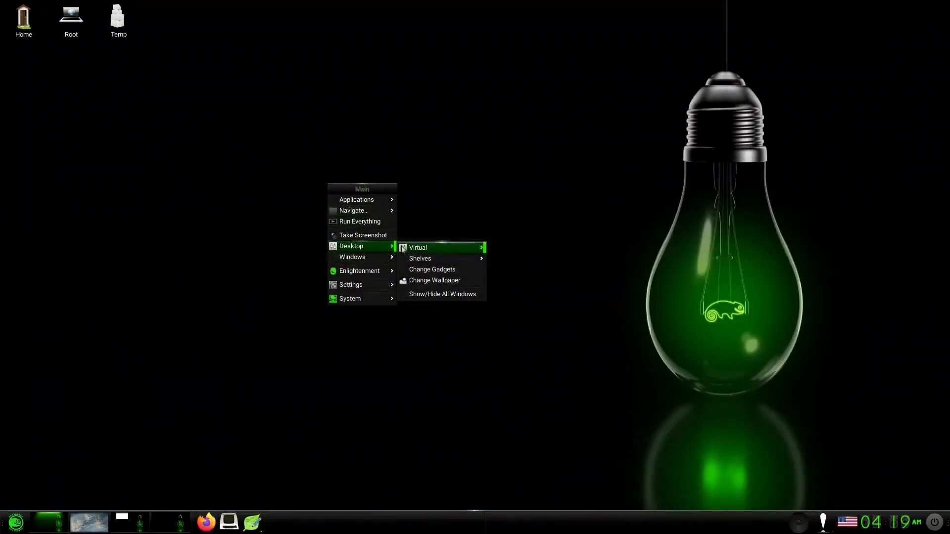
click(424, 279)
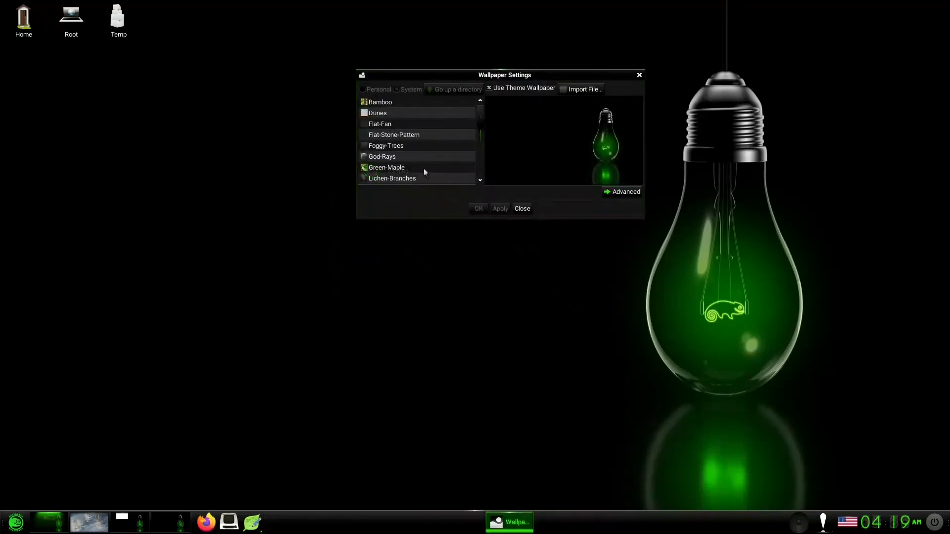
click(387, 168)
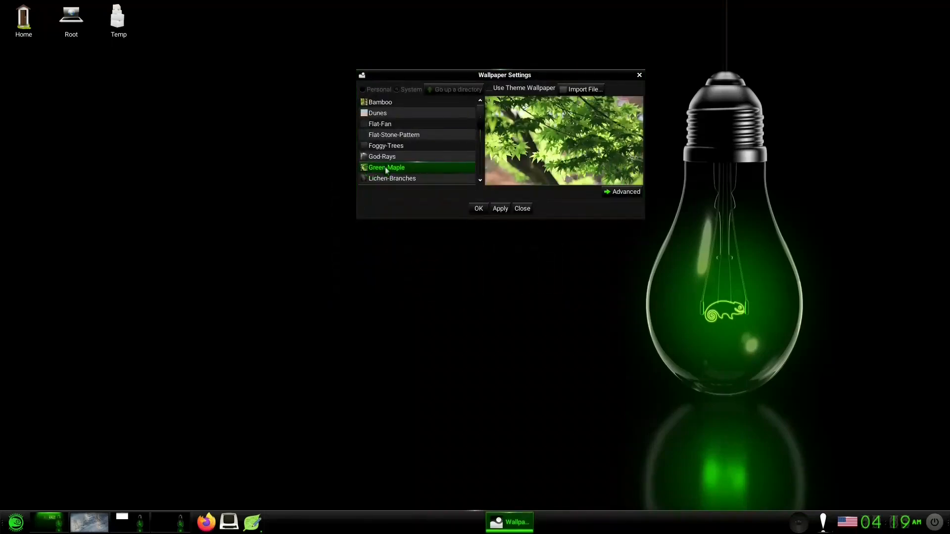
click(622, 192)
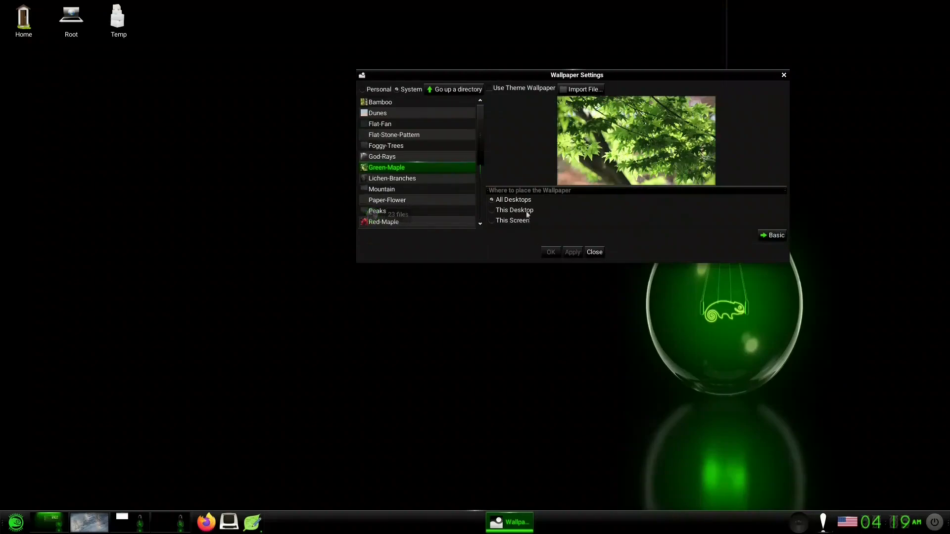
click(493, 211)
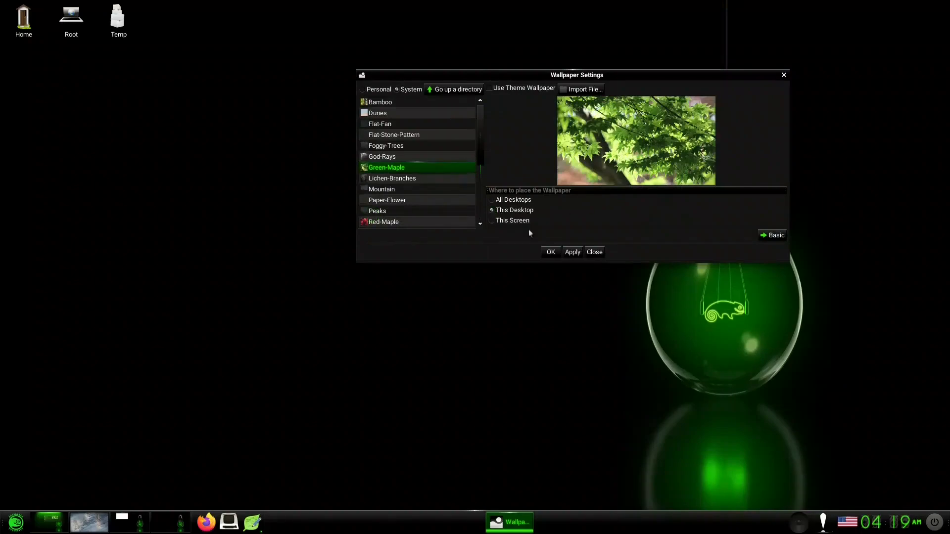
click(572, 252)
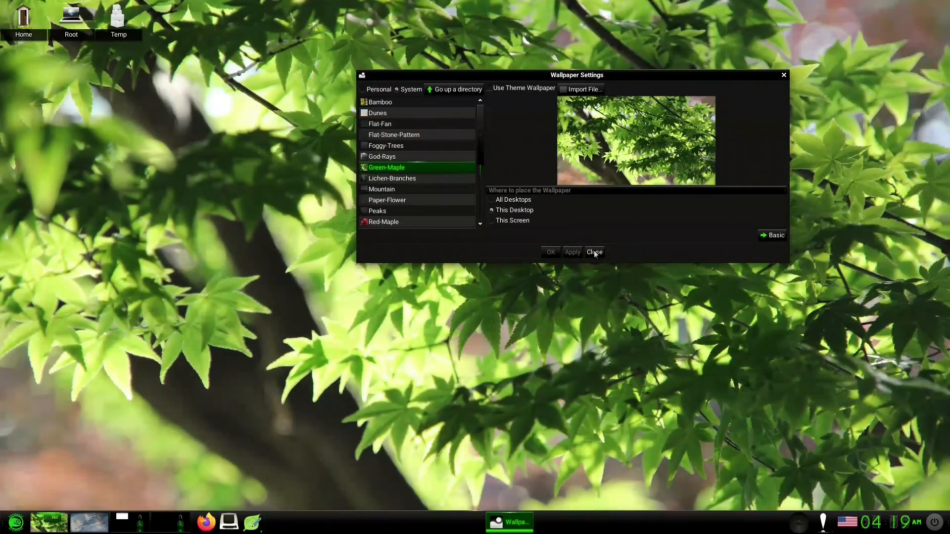
click(594, 253)
Cycle through the first three virtual desktops to compare their wallpapers, ending on the second one
click(111, 525)
click(88, 528)
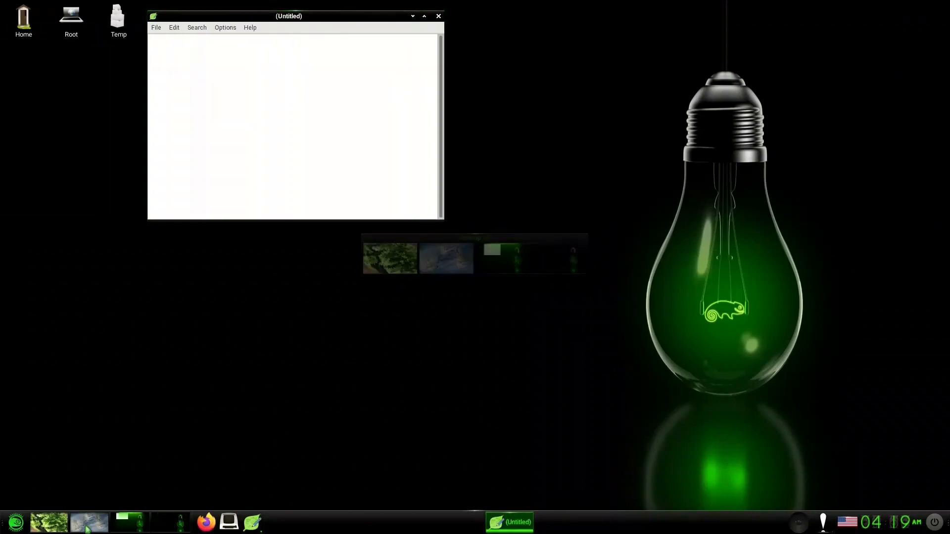
click(47, 527)
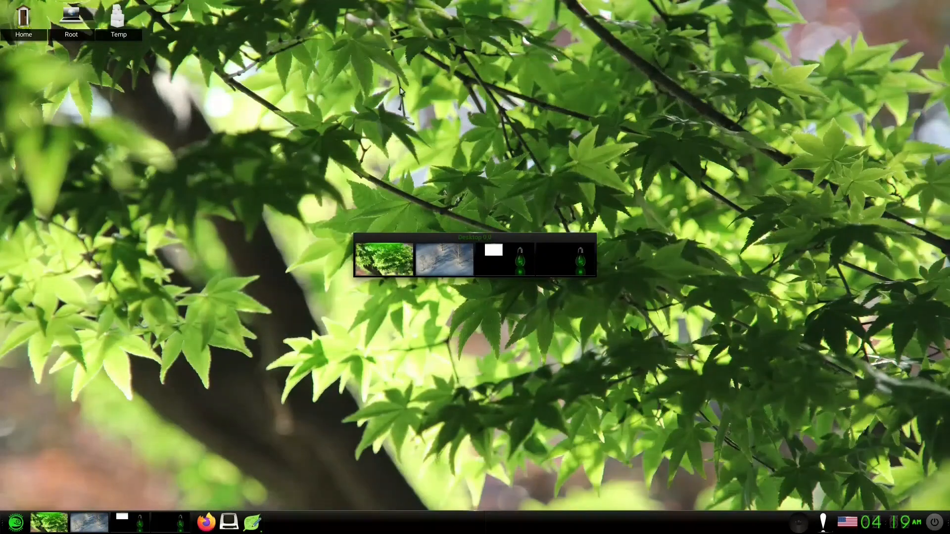
click(93, 528)
Open the full Settings window and enlarge it so all entries of the Look category fit
click(329, 195)
mouse_move(361, 290)
click(441, 190)
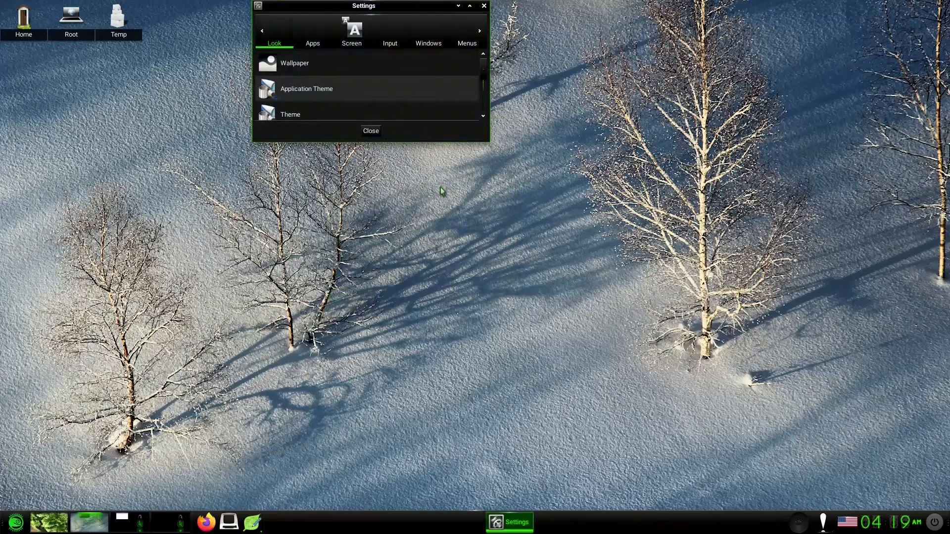
drag(479, 226, 692, 396)
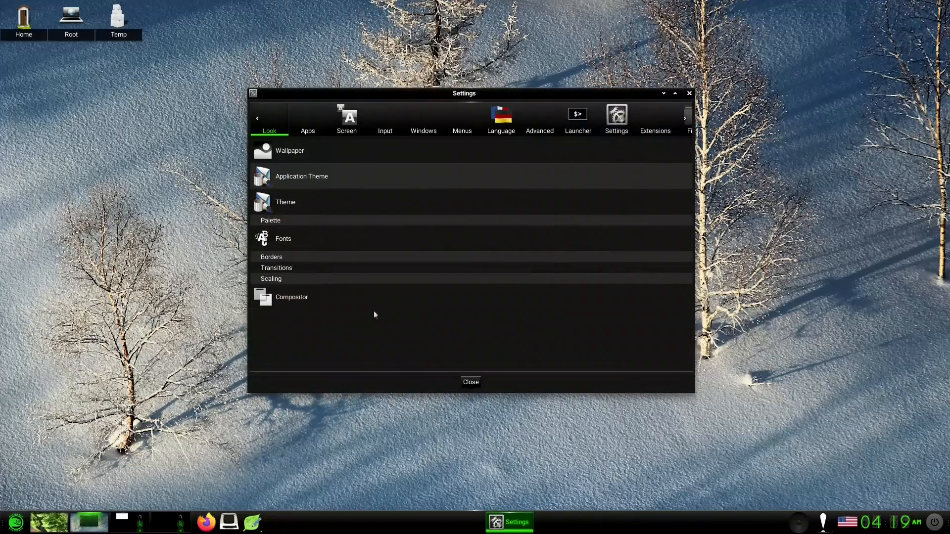
Set the Background Change and Desk Change transitions to None, apply them, and close the Settings window
click(283, 268)
click(393, 236)
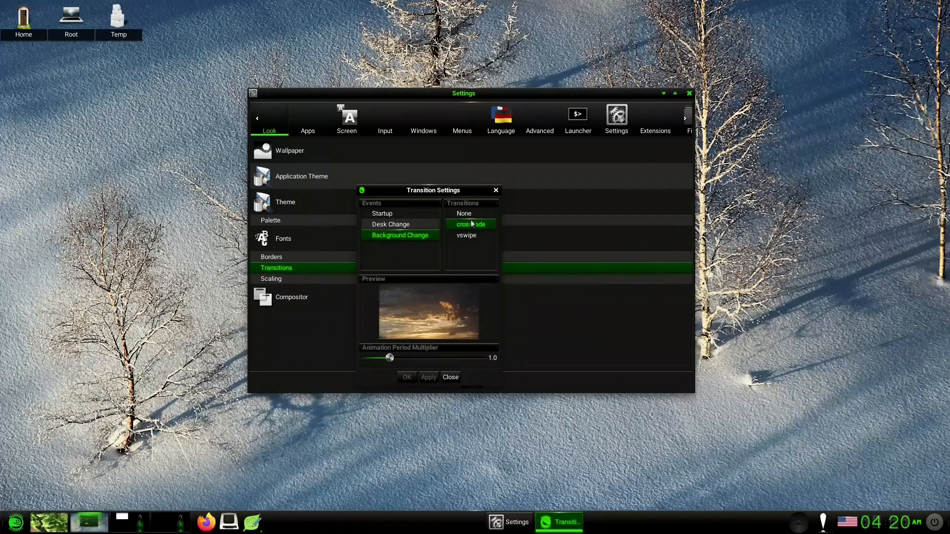
click(469, 216)
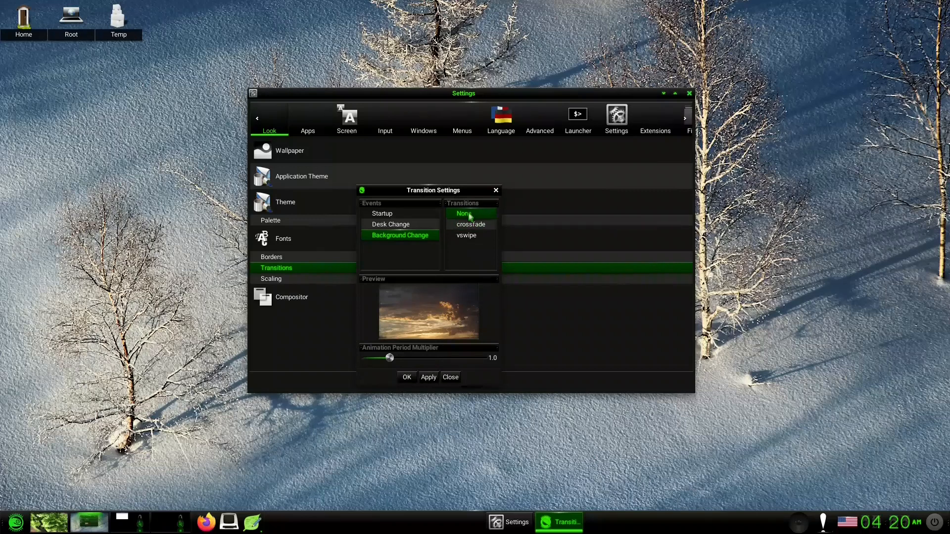
click(430, 378)
click(423, 229)
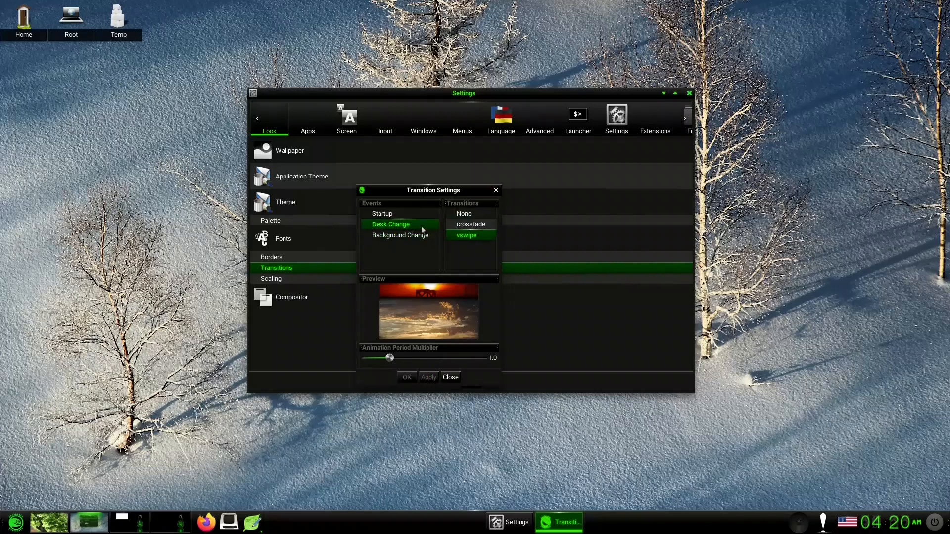
click(466, 215)
click(430, 377)
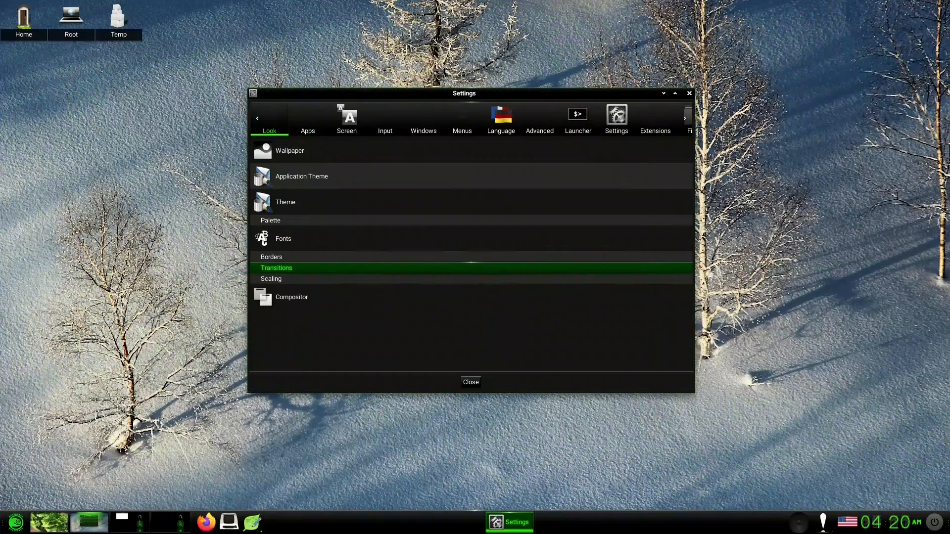
click(690, 93)
Add a Clock gadget to the desktop and place it in the desktop's upper-right area
click(358, 150)
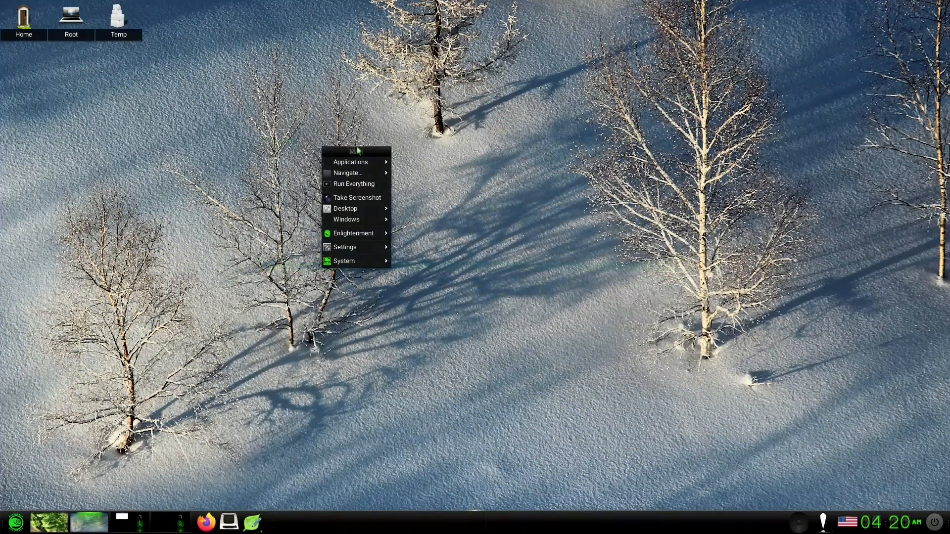
mouse_move(367, 210)
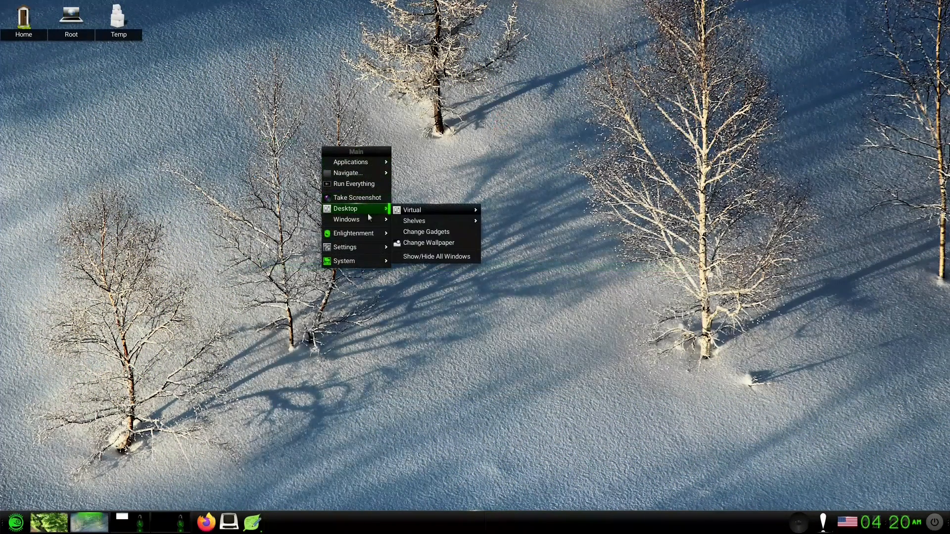
click(429, 232)
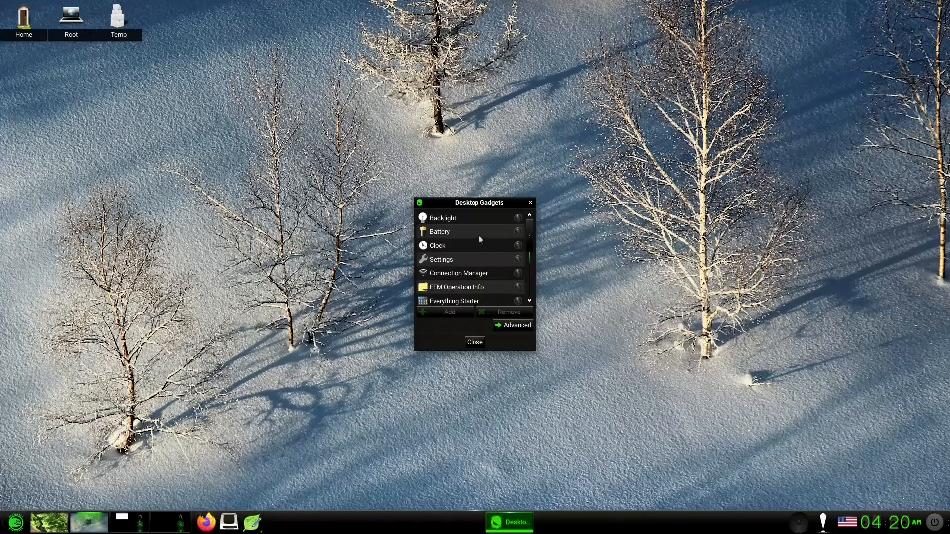
click(517, 247)
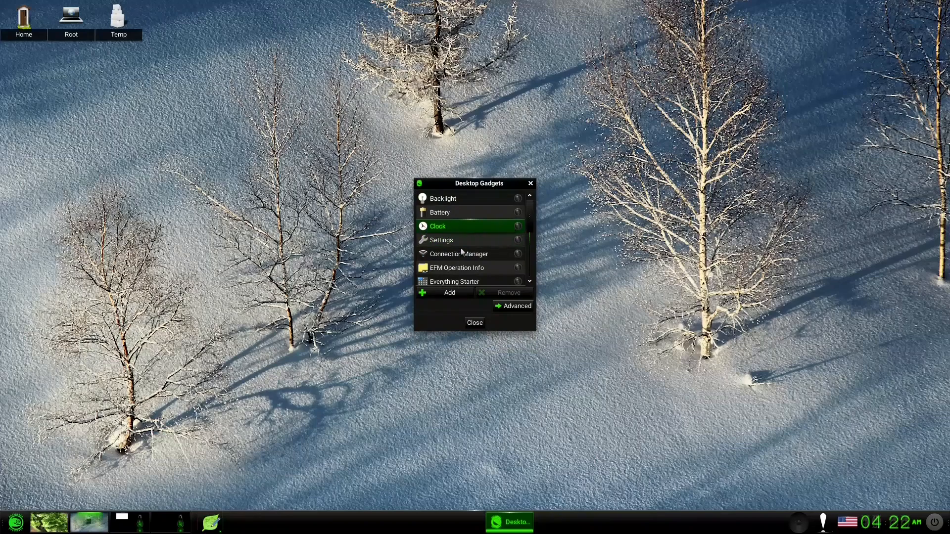
click(449, 293)
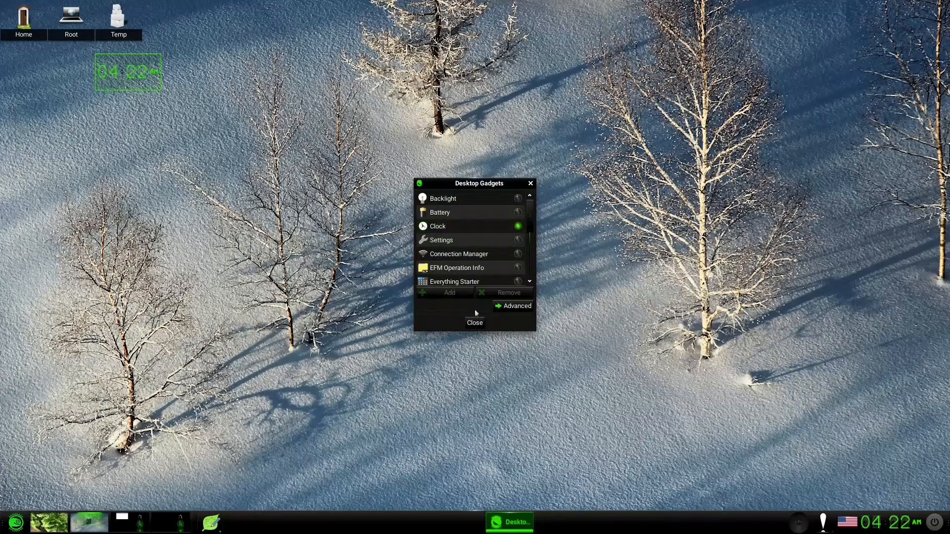
click(475, 322)
drag(456, 173, 867, 98)
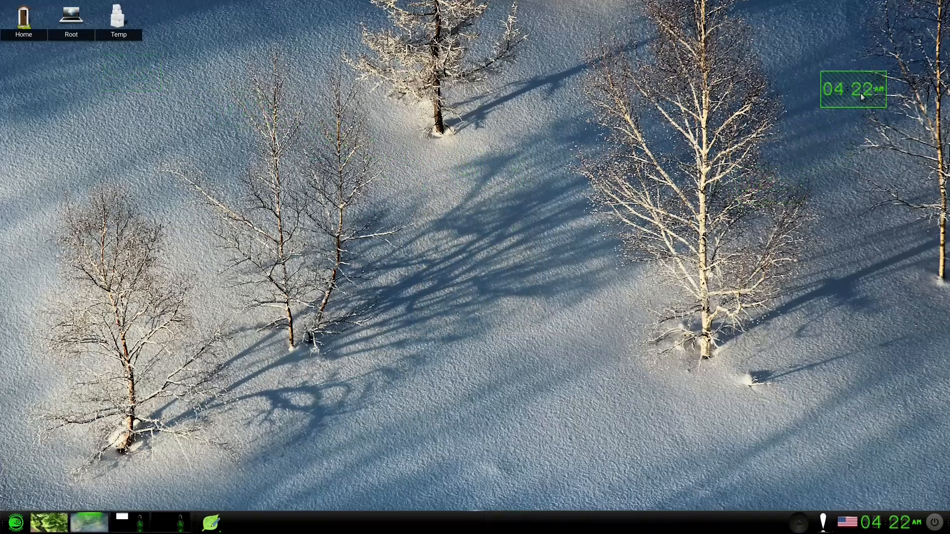
click(863, 97)
Change the desktop clock gadget's display to Analog in its settings and apply it
click(861, 97)
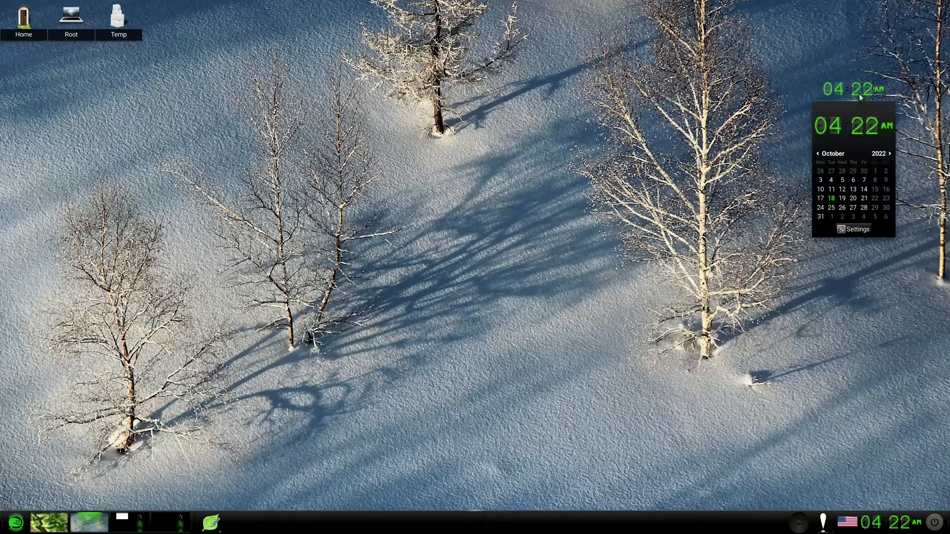
click(856, 230)
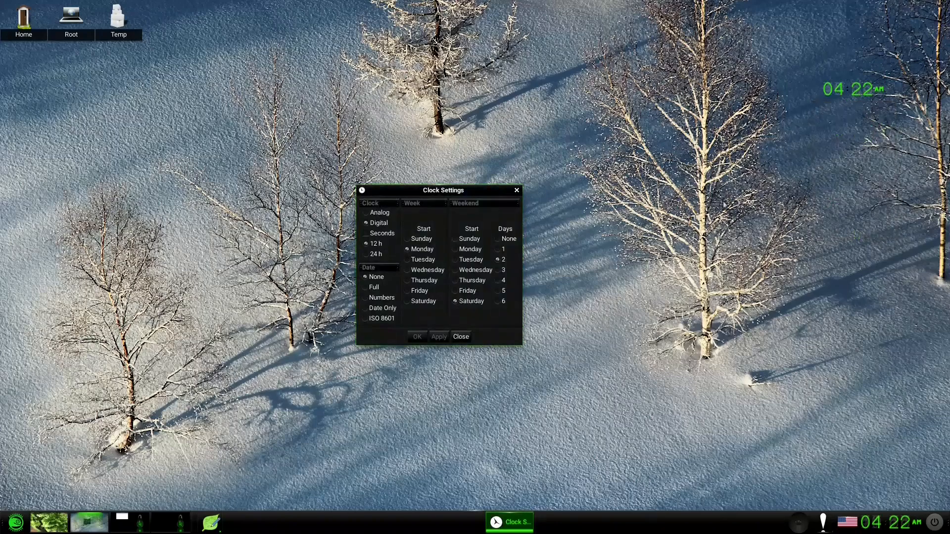
click(374, 215)
click(439, 338)
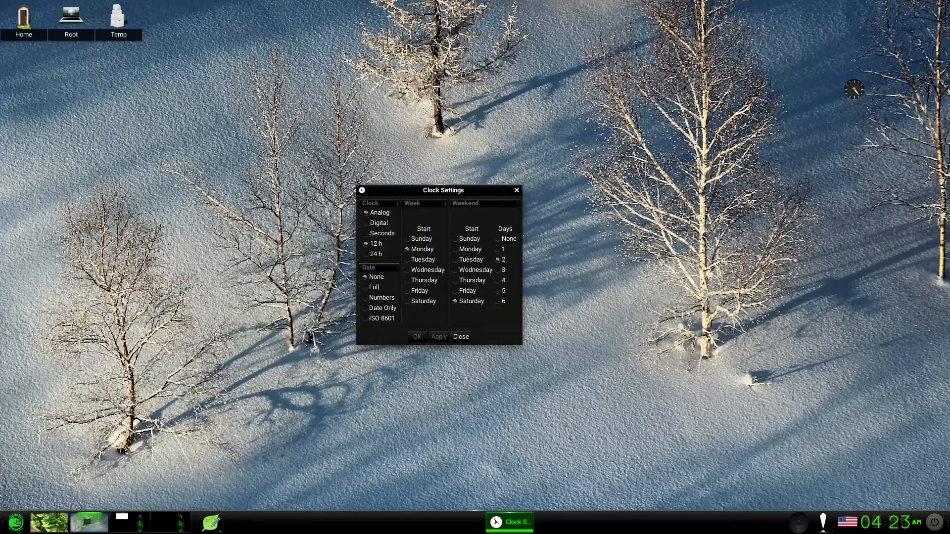
Enlarge the desktop clock gadget to roughly two and a half times its size, keeping it in the desktop's upper-right area
right_click(855, 91)
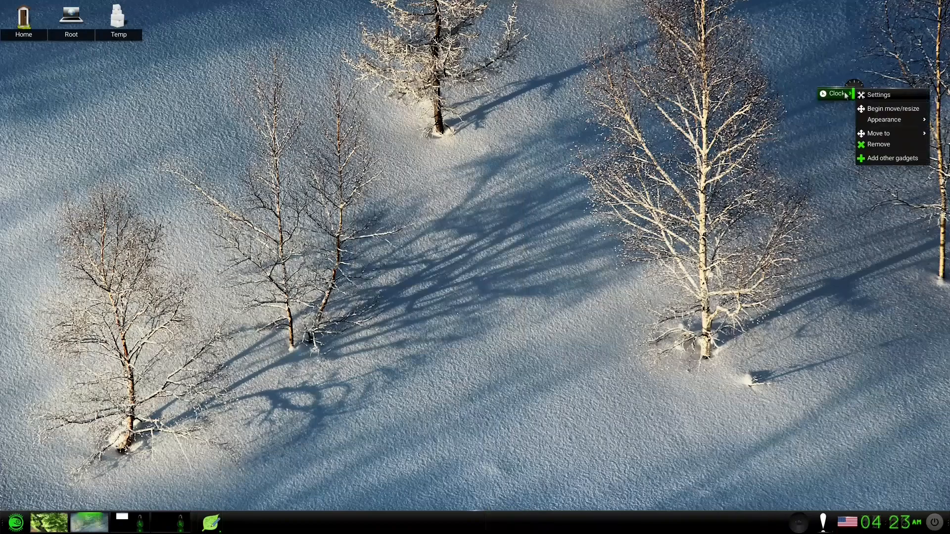
click(886, 110)
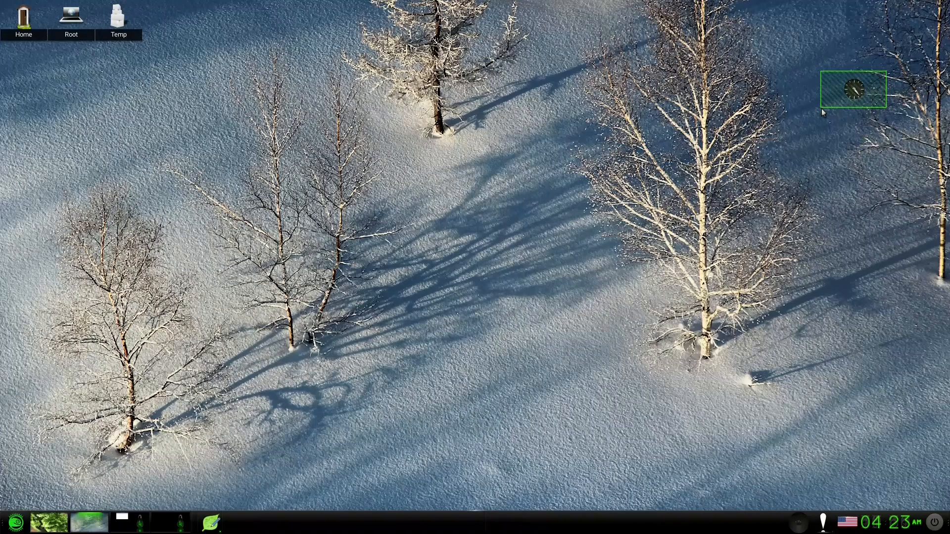
drag(821, 106, 797, 238)
drag(913, 153, 833, 96)
click(885, 83)
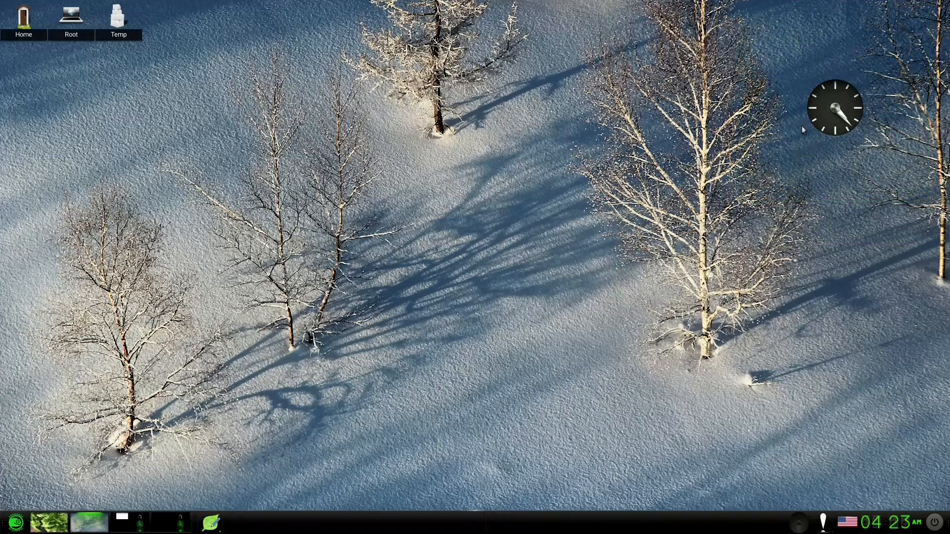
click(335, 160)
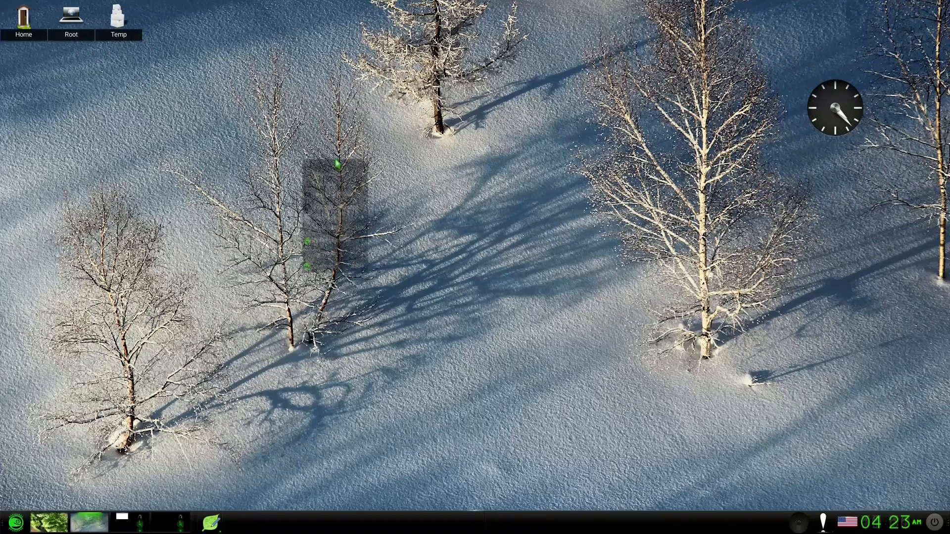
mouse_move(355, 223)
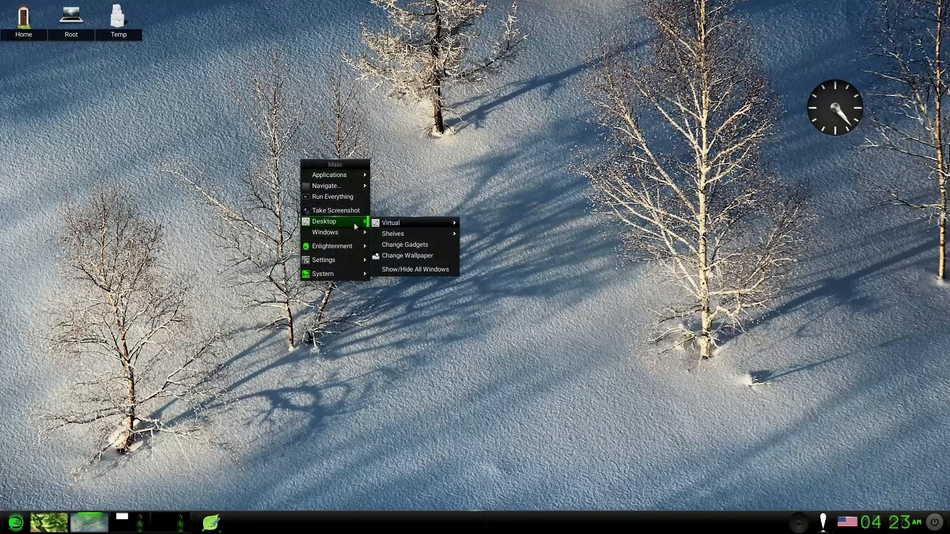
click(445, 184)
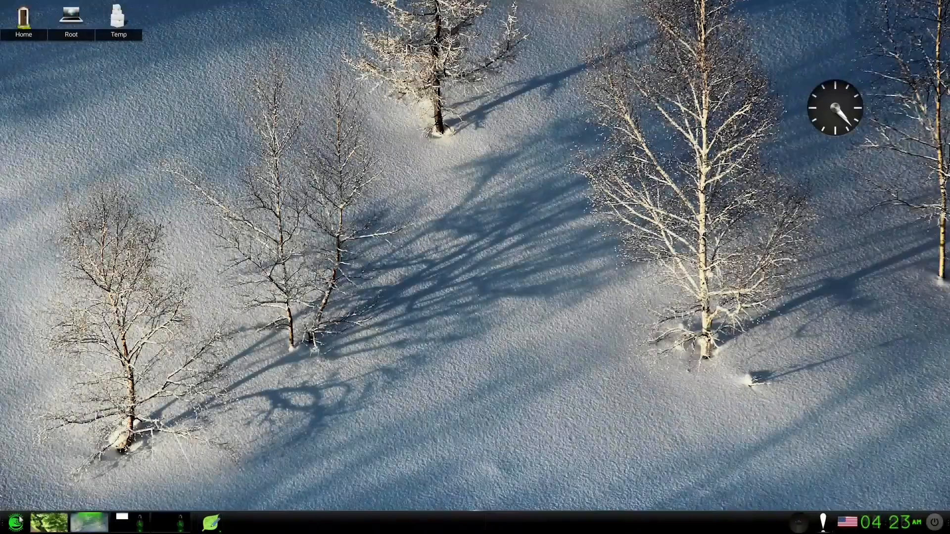
Open the full Settings window and enlarge it so all category names from Look to System fit
click(16, 523)
mouse_move(44, 490)
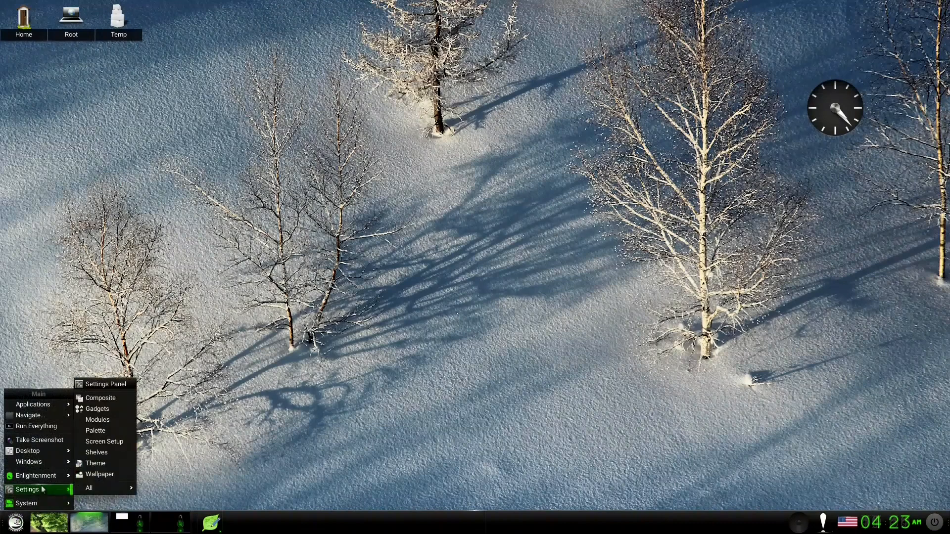
click(118, 385)
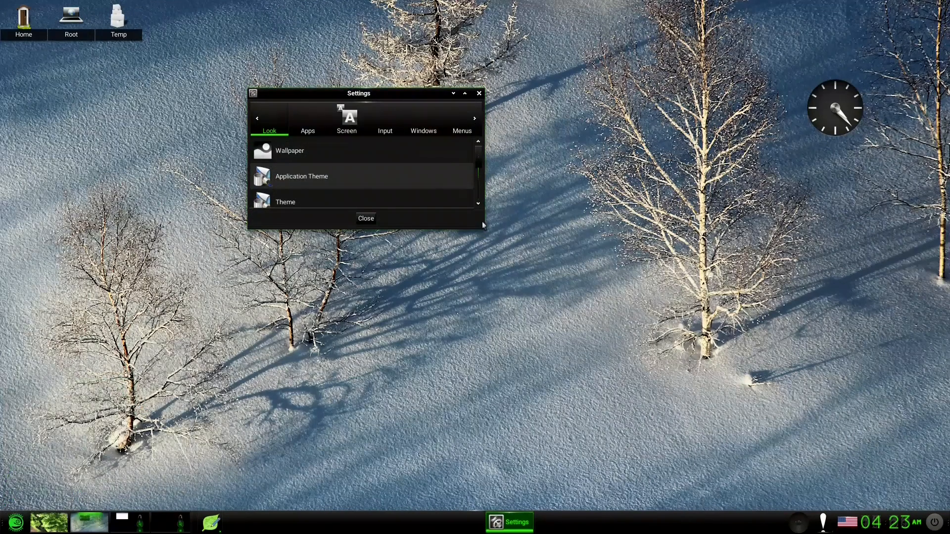
drag(484, 225, 853, 431)
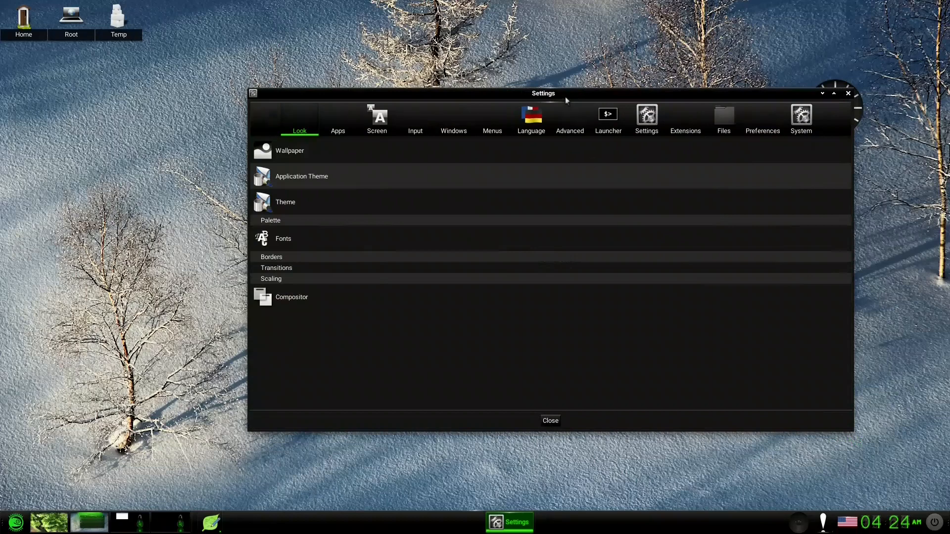
drag(566, 89, 509, 80)
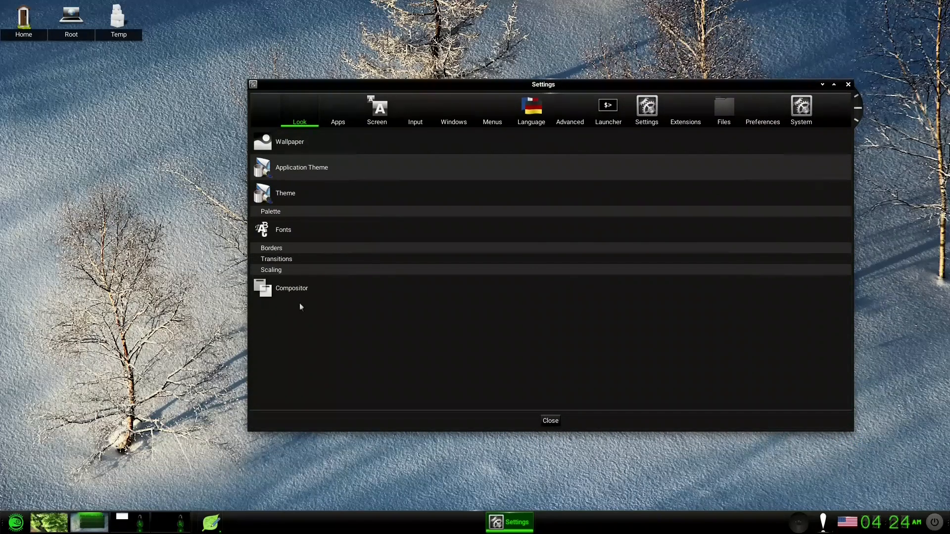
Review the GTK application and icon themes under Application Theme, and the Theme Selector's sources under Theme
click(294, 167)
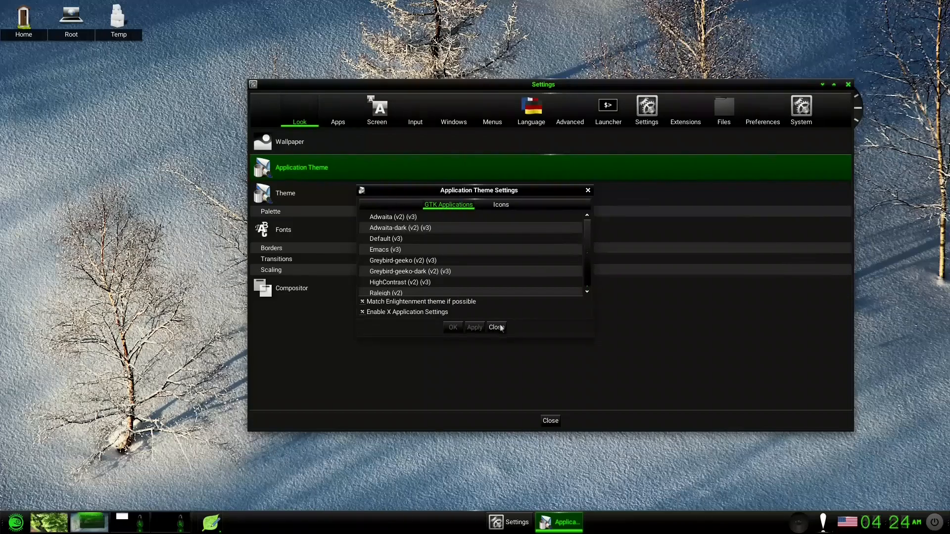
click(504, 205)
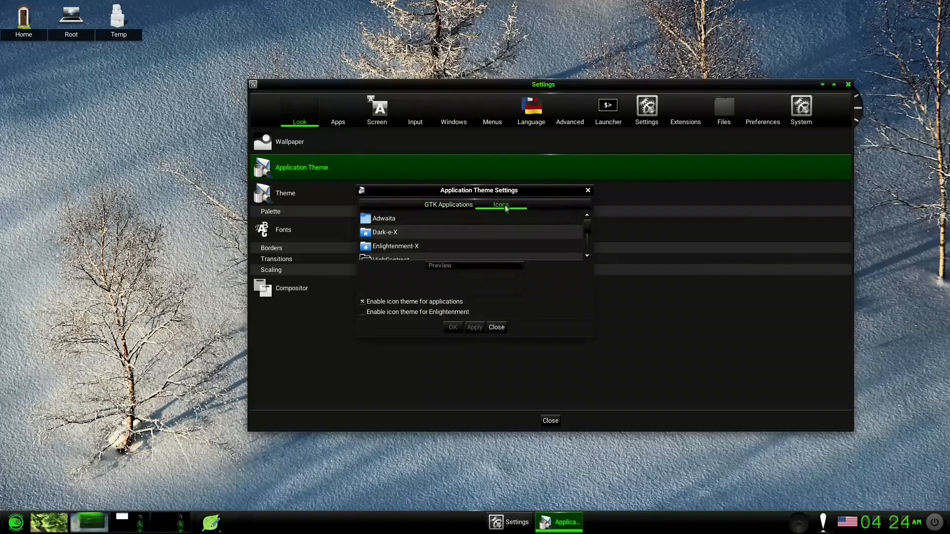
click(448, 205)
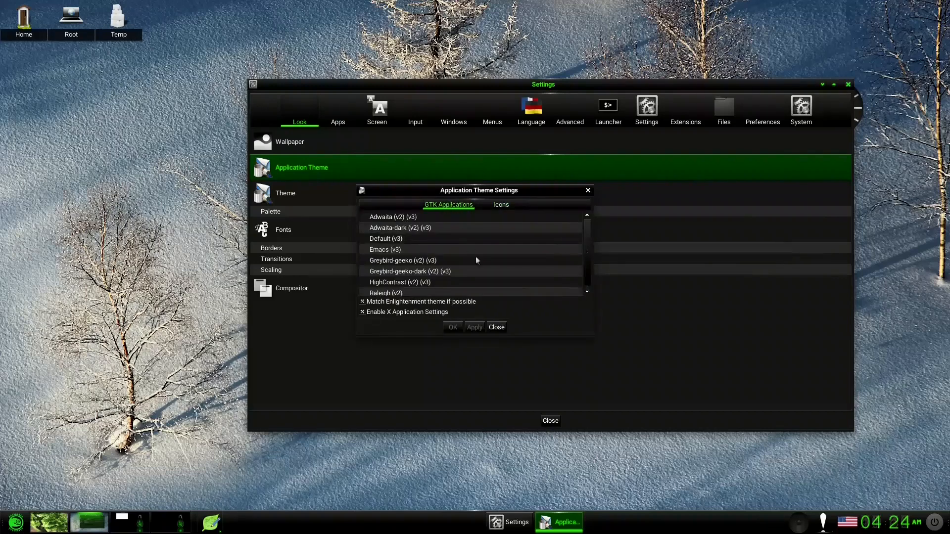
click(497, 328)
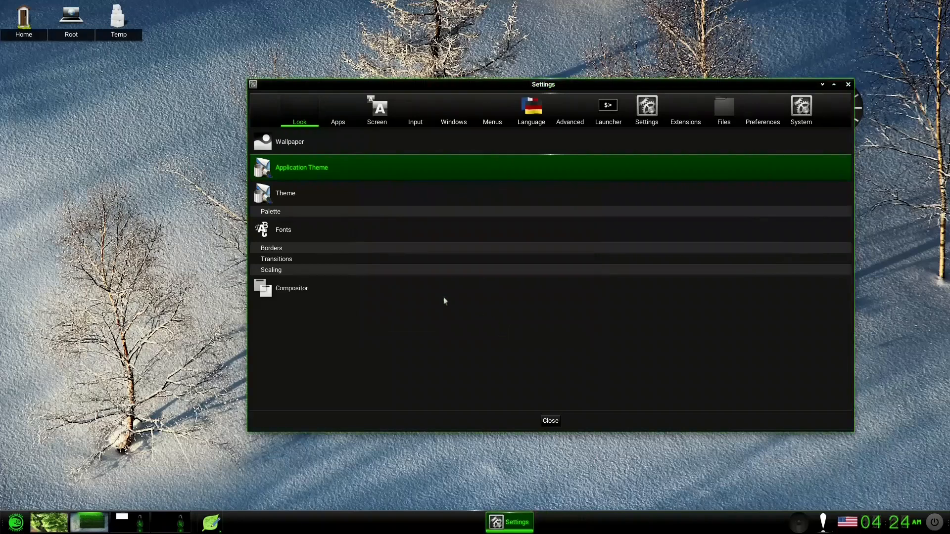
click(303, 196)
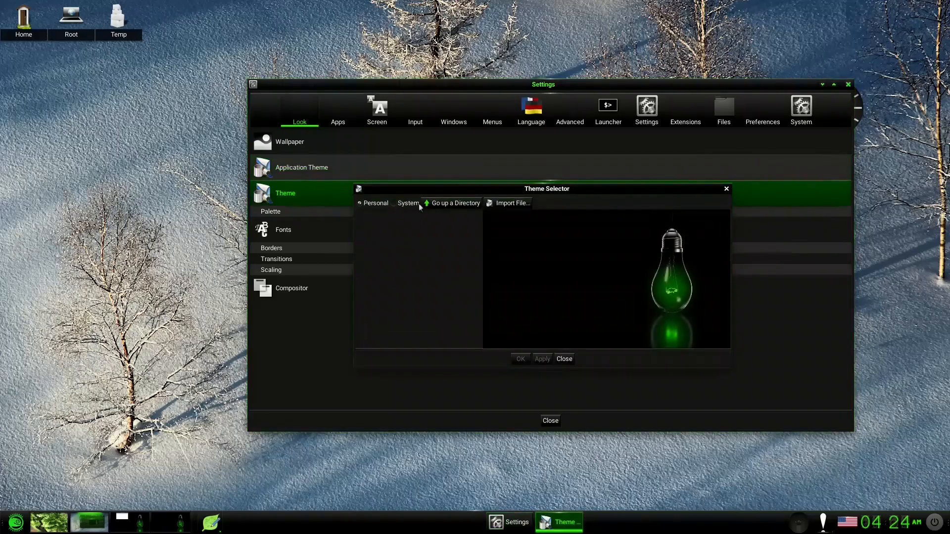
click(394, 203)
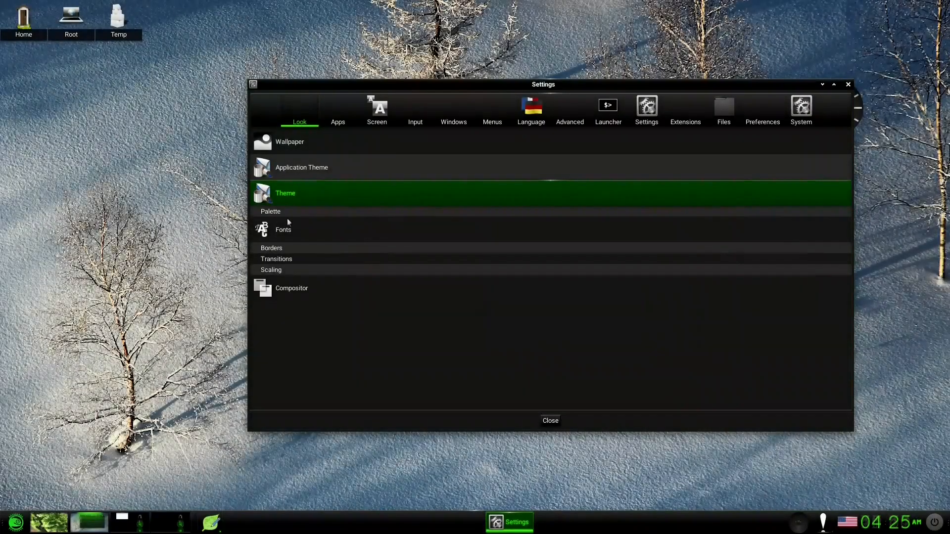
Open the advanced Font Settings, select the Menu Item font class and look through the full list of font classes
click(283, 231)
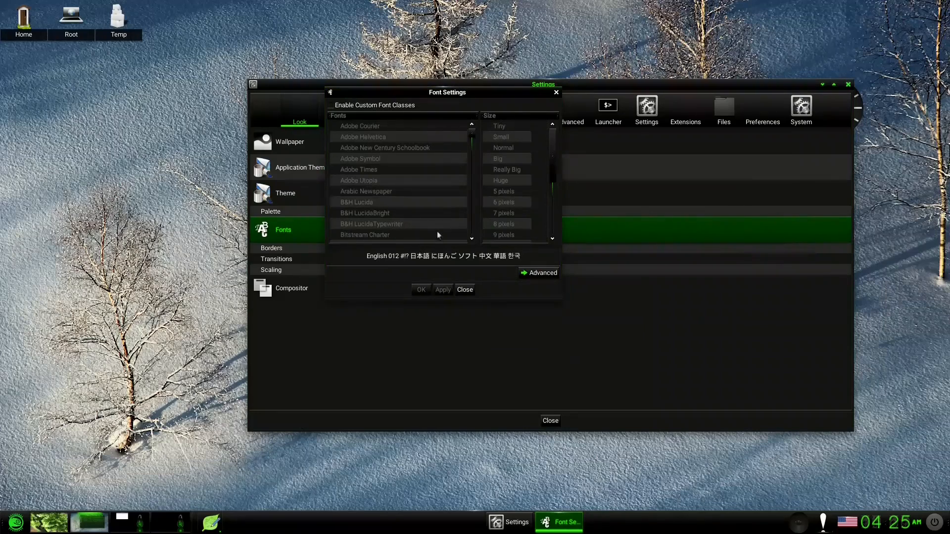
click(544, 273)
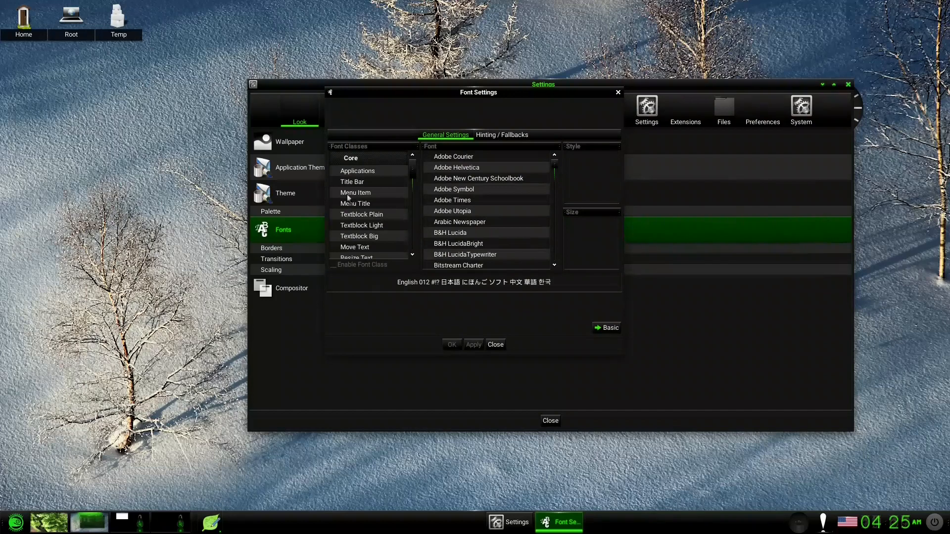
click(348, 194)
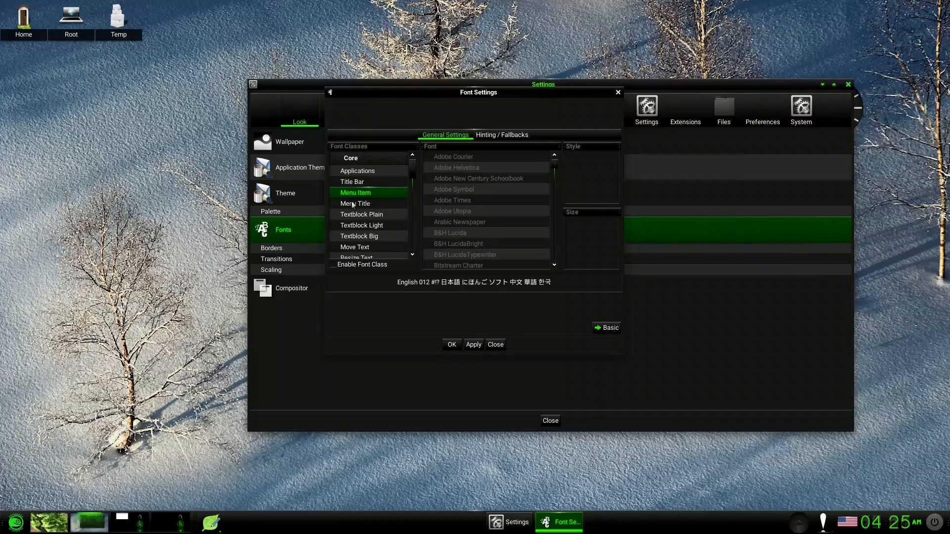
scroll(373, 223, down, 2)
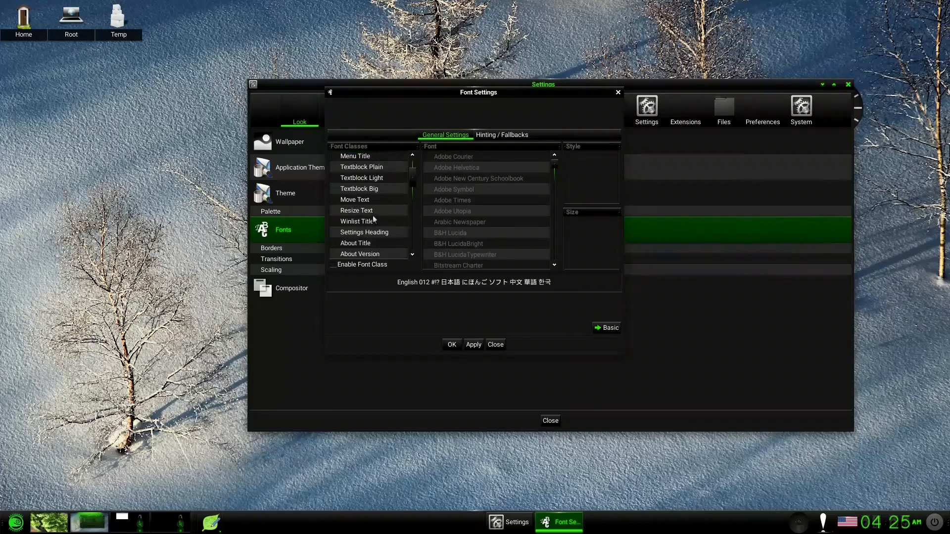
scroll(373, 217, down, 8)
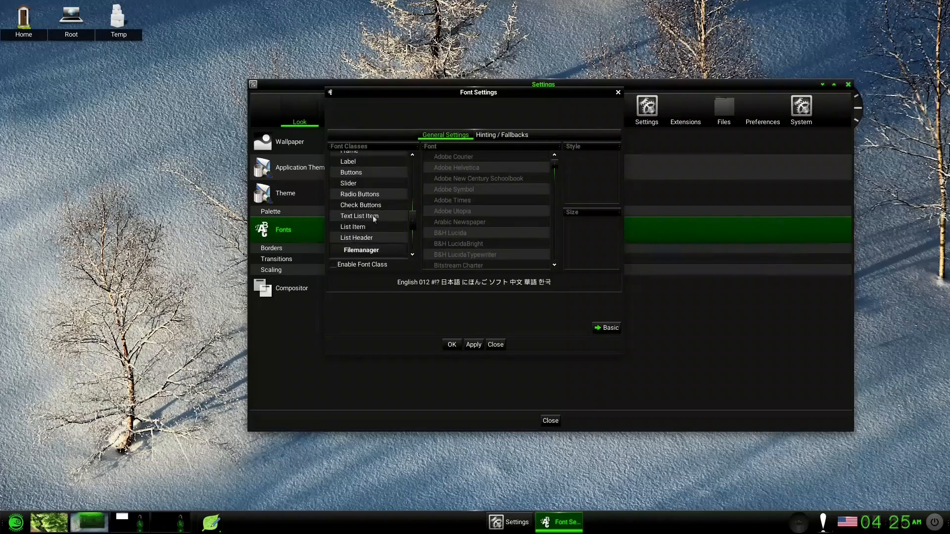
scroll(374, 218, down, 8)
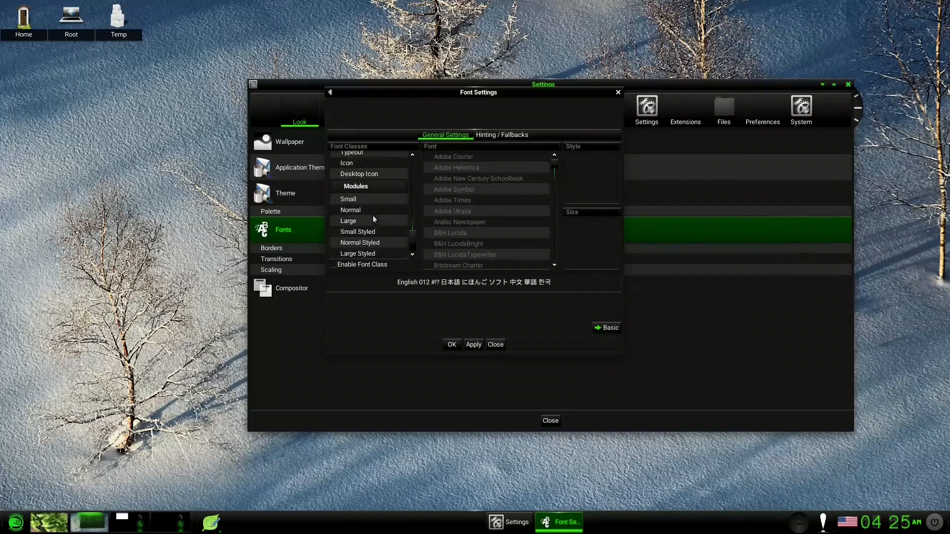
scroll(373, 218, up, 16)
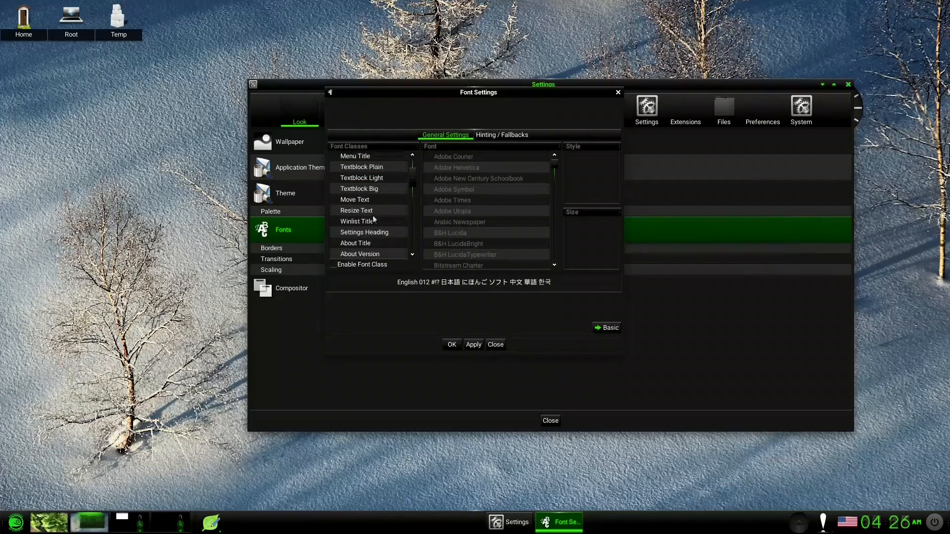
scroll(374, 219, up, 5)
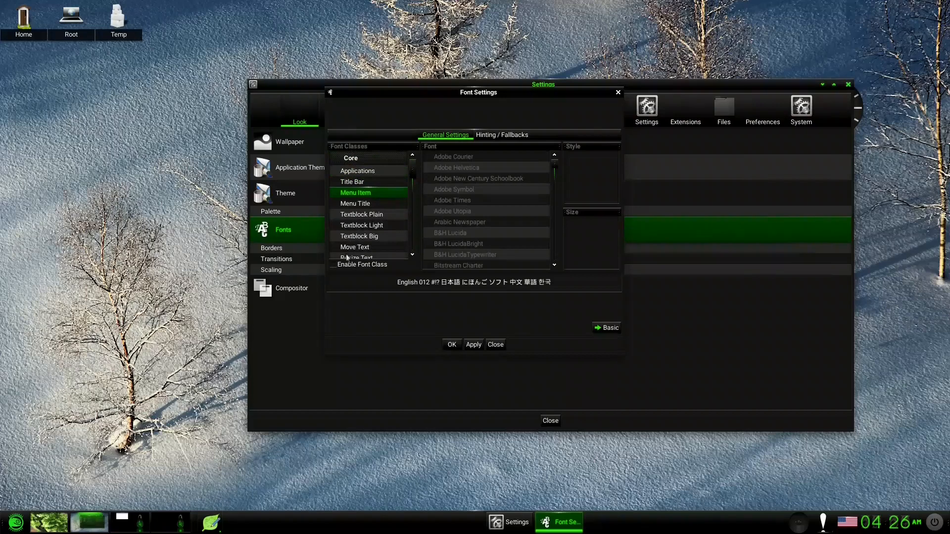
Enable the Menu Item font class, set it to DejaVu Sans in size Big, and apply it
click(334, 265)
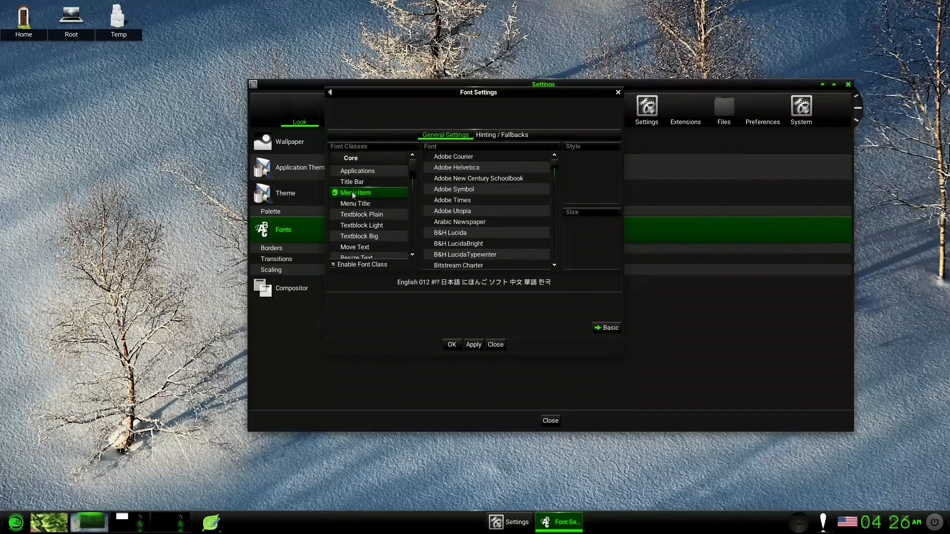
scroll(451, 212, down, 5)
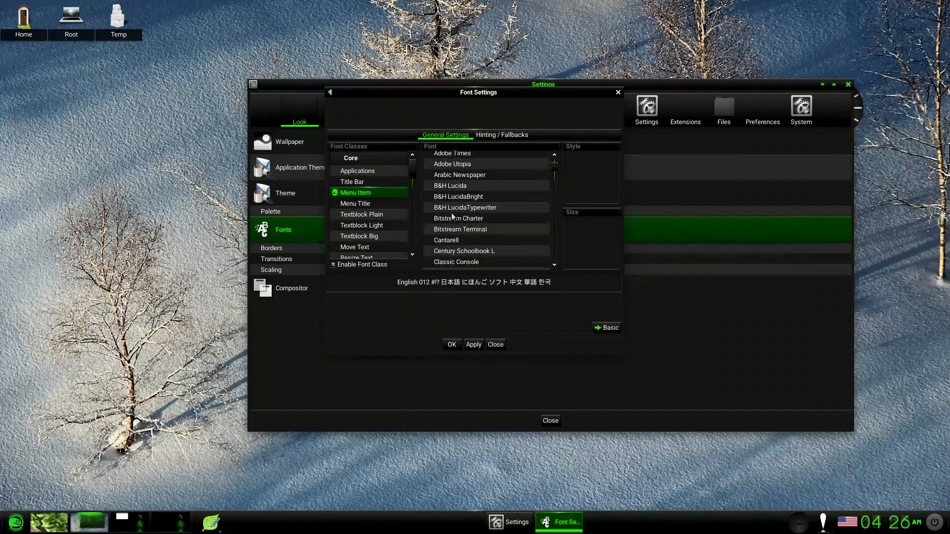
scroll(455, 219, down, 3)
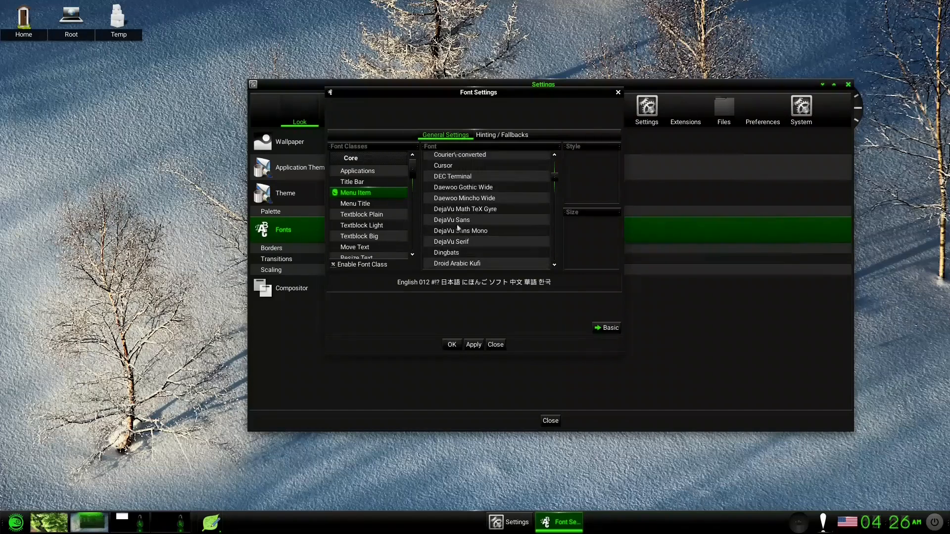
click(458, 220)
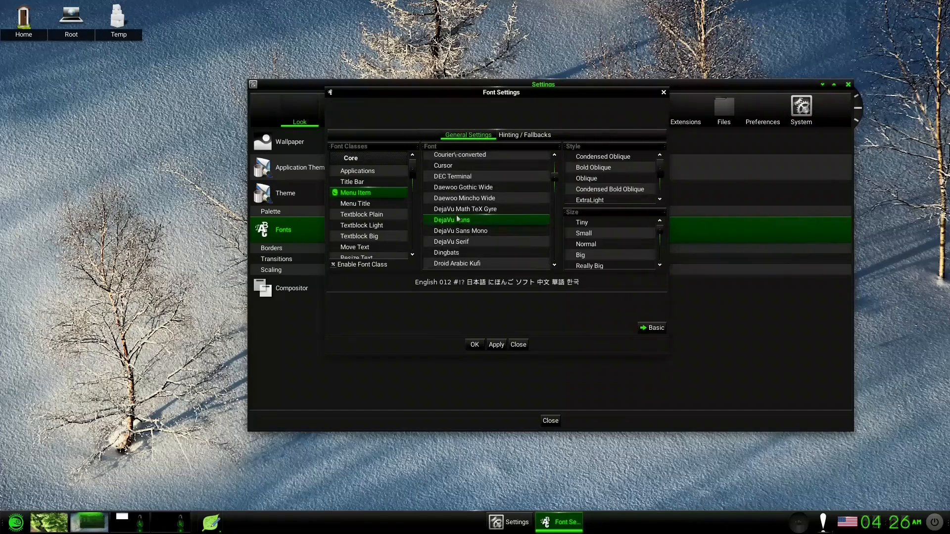
click(579, 255)
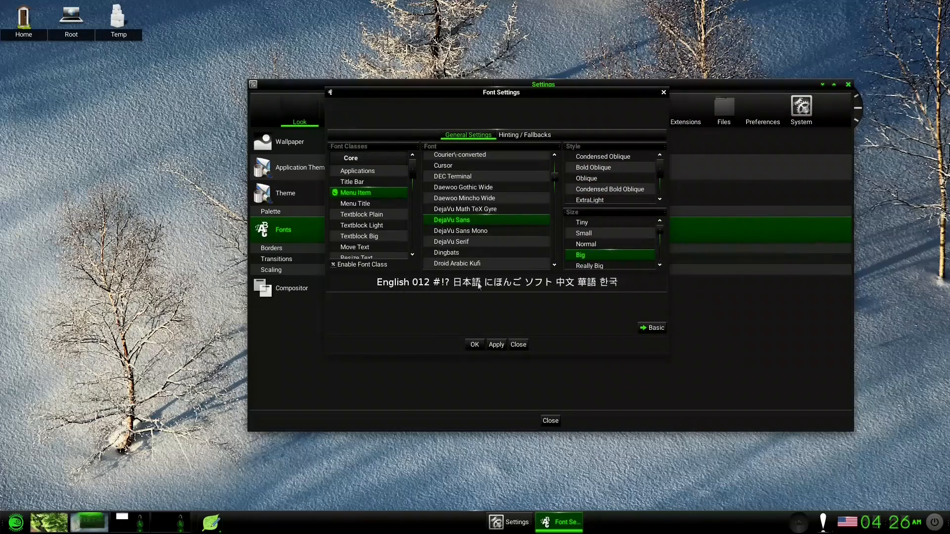
click(588, 244)
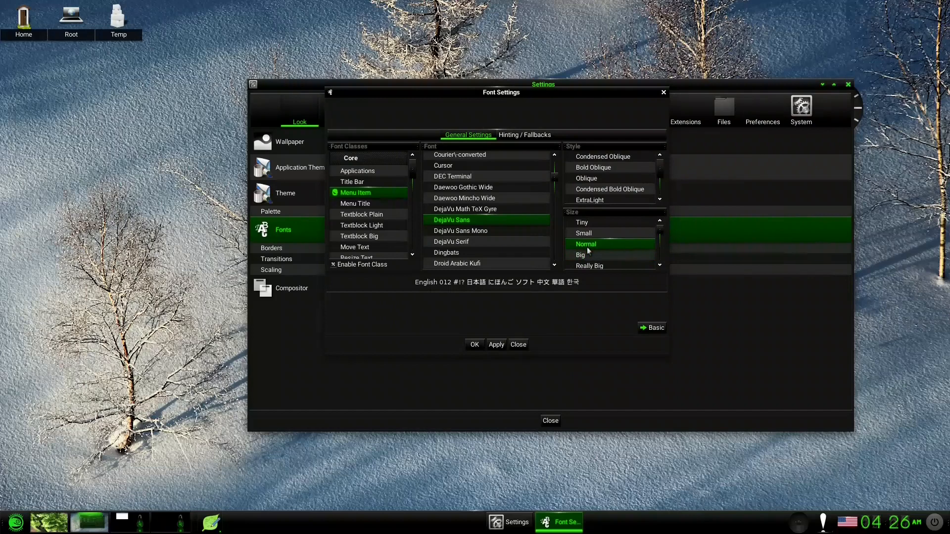
click(581, 255)
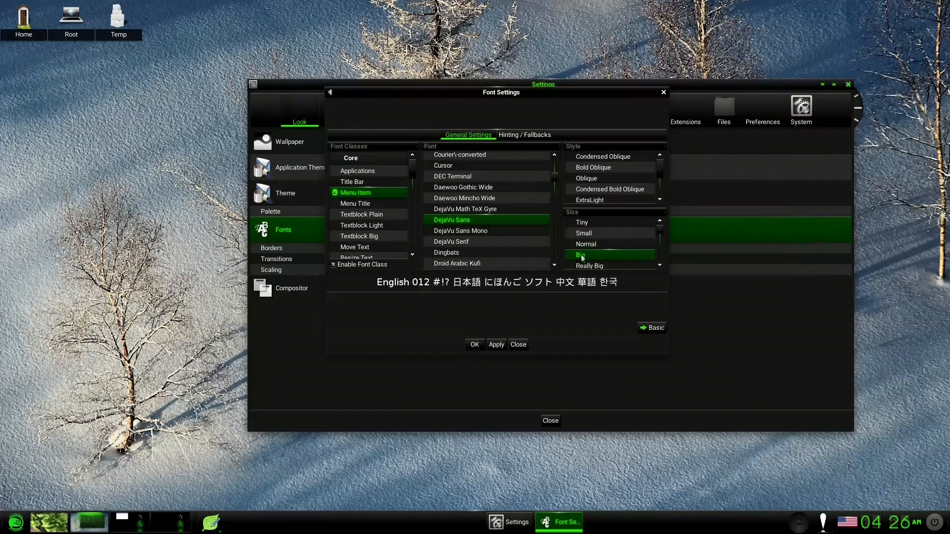
click(497, 345)
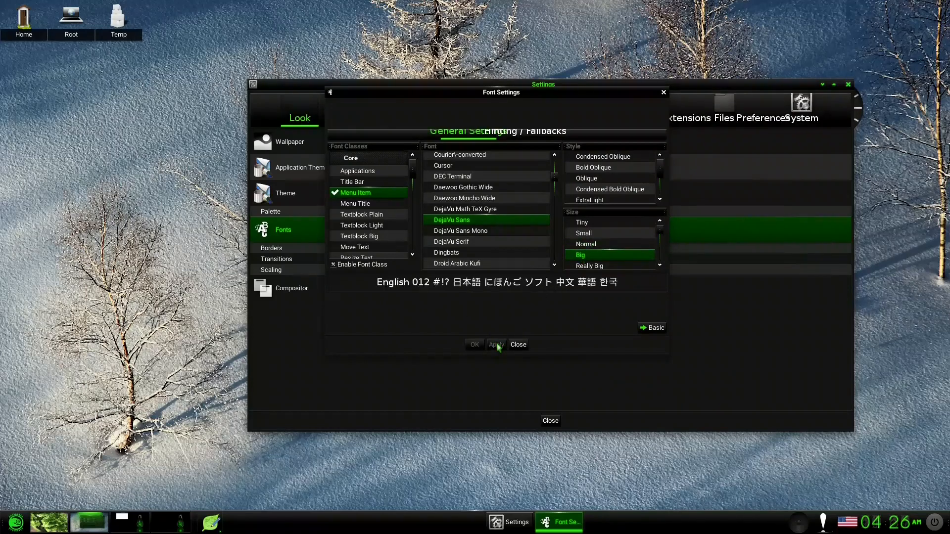
Check the applied font in the main menu, and close the Font Settings dialog
click(15, 523)
mouse_move(36, 501)
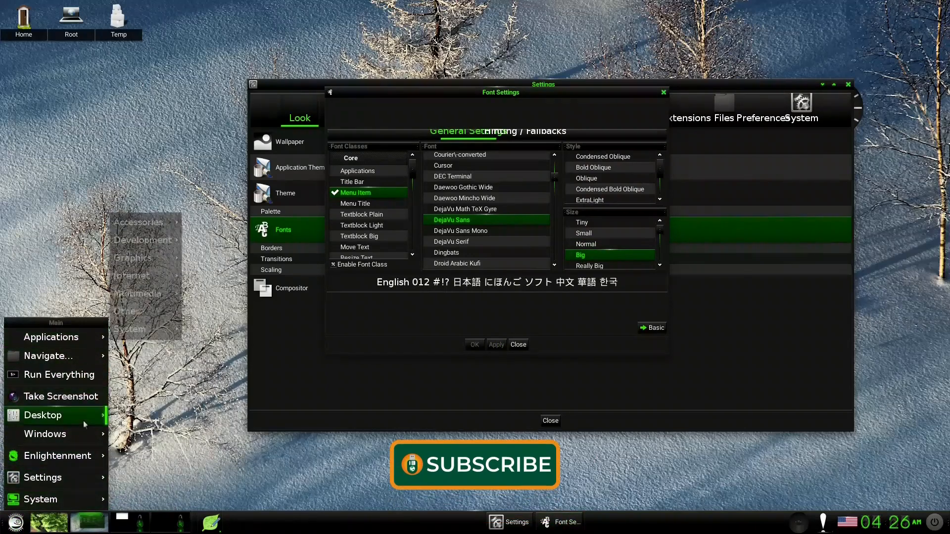
click(423, 354)
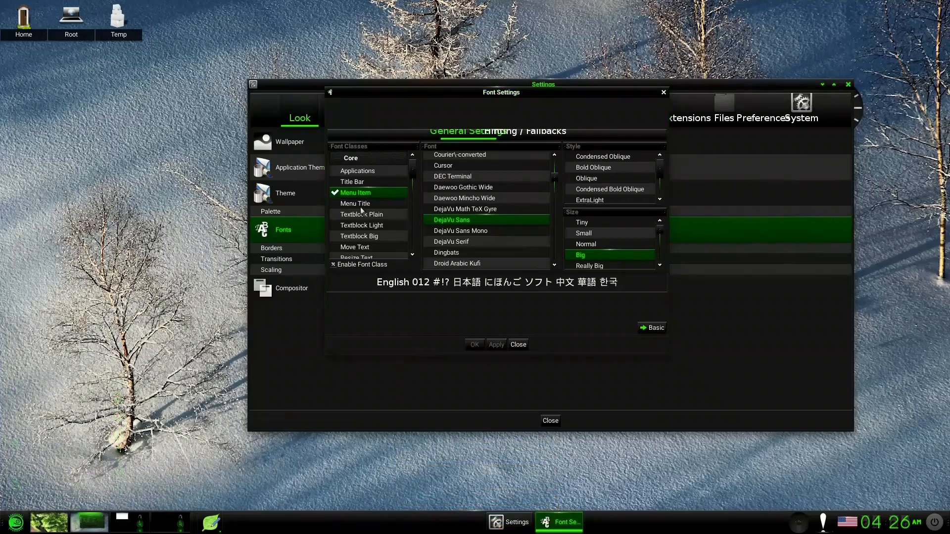
click(519, 345)
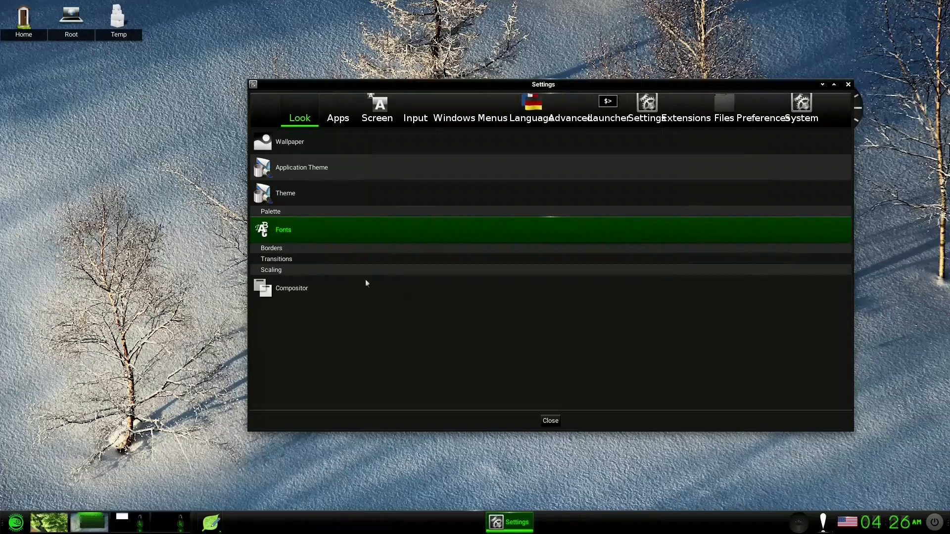
Review the available window border styles under Borders, from borderless to sparkle, and close the dialog without changing the default
click(277, 251)
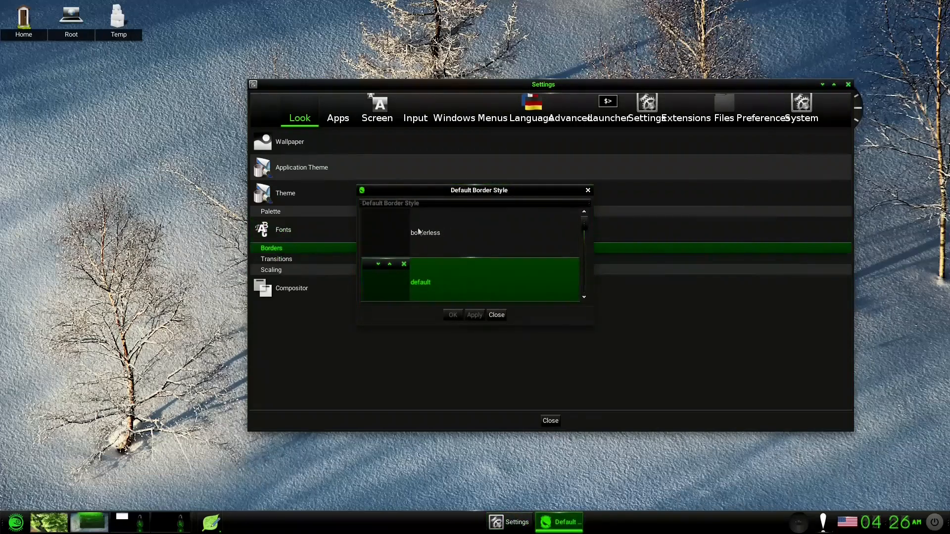
scroll(415, 274, down, 2)
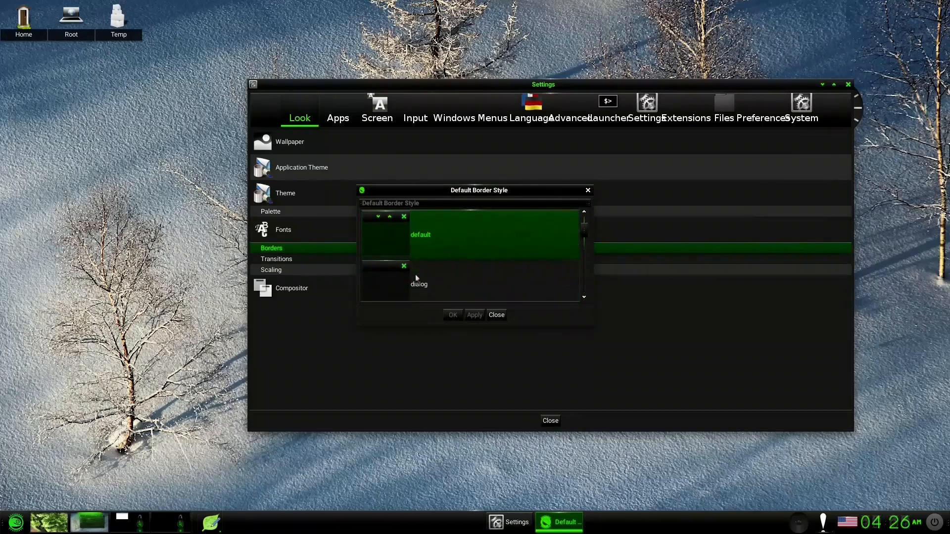
scroll(416, 277, down, 4)
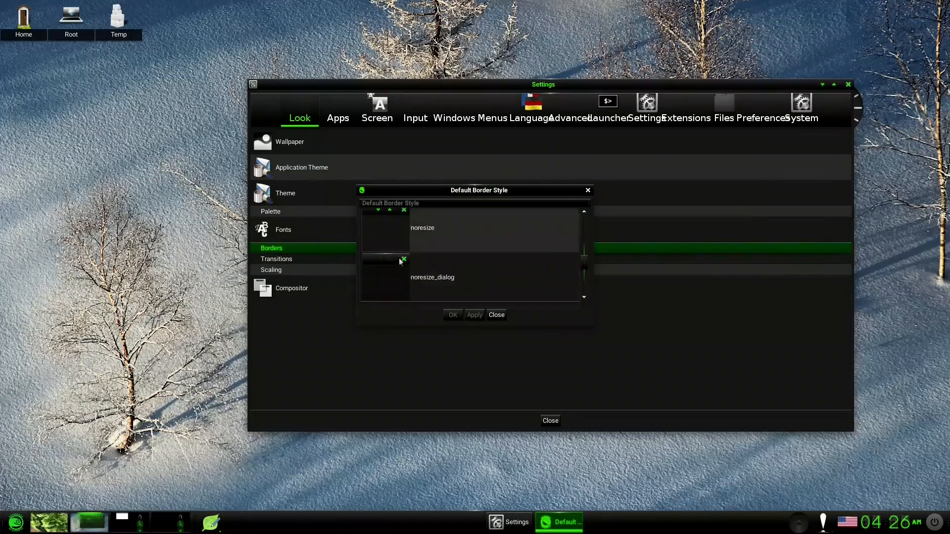
scroll(400, 261, down, 2)
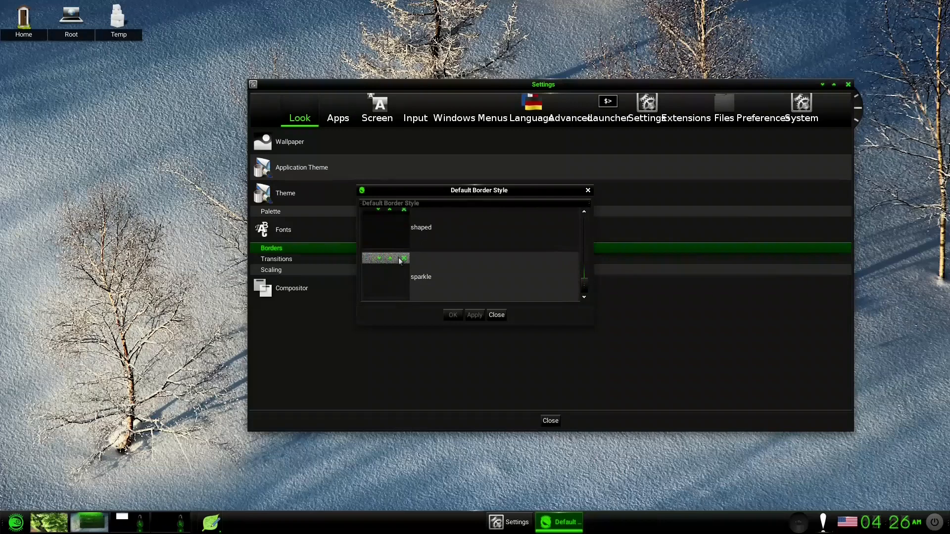
scroll(400, 261, up, 8)
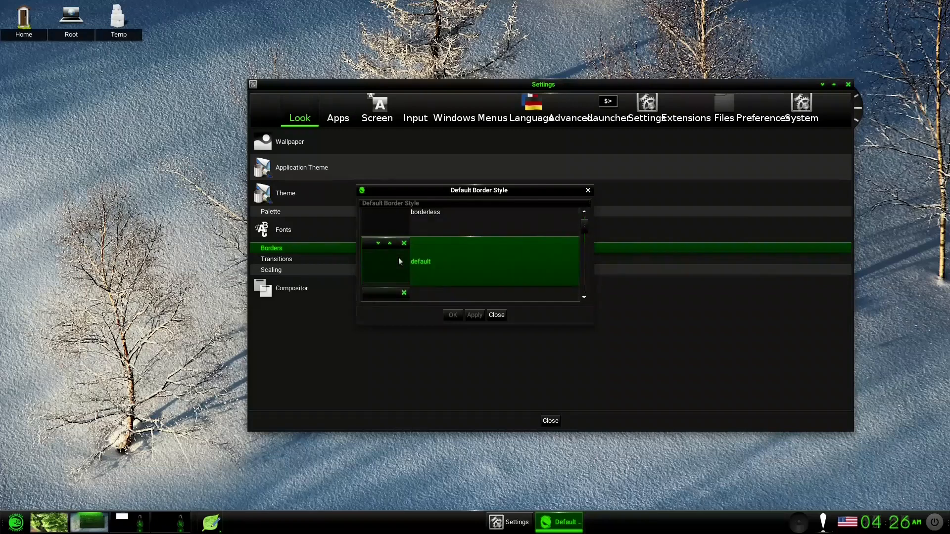
click(497, 315)
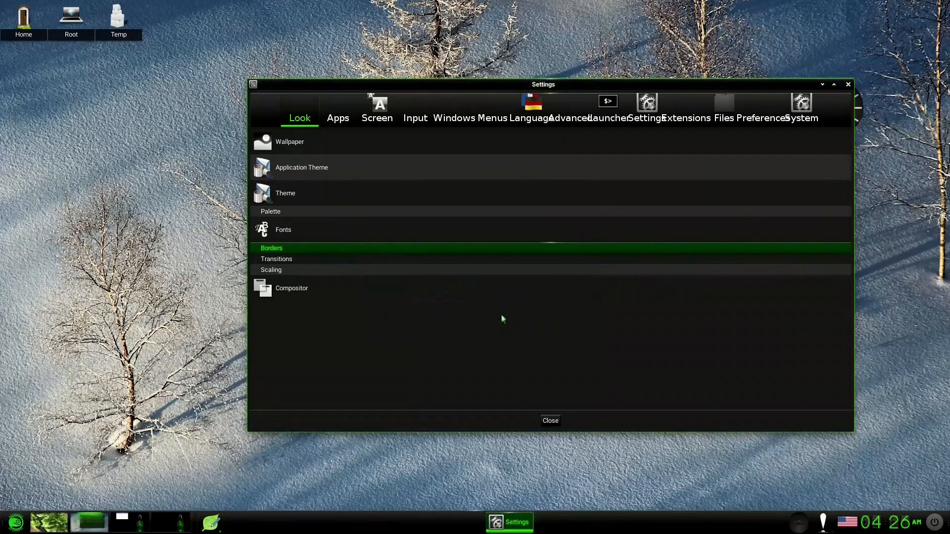
Look over the Transitions settings and the Scaling factors in the Look category, closing each dialog unchanged
click(289, 260)
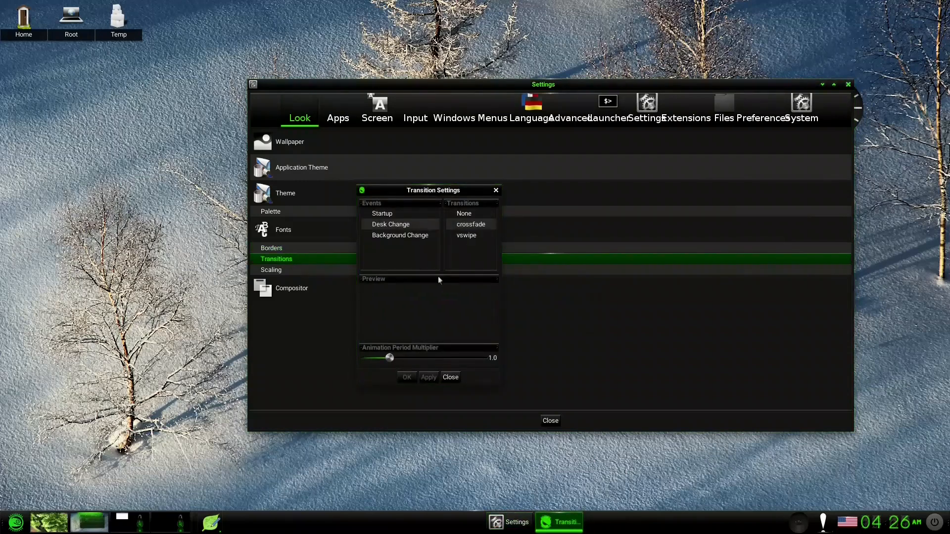
click(451, 377)
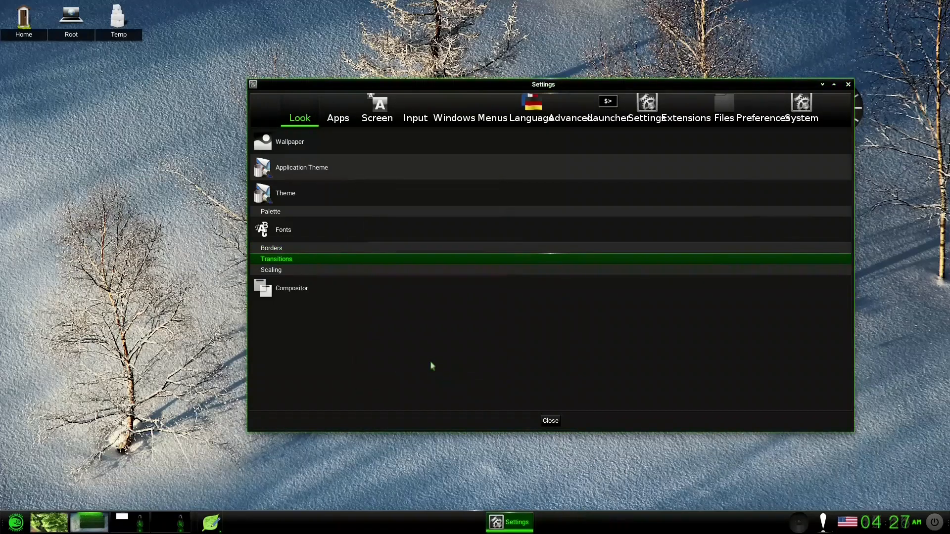
click(280, 271)
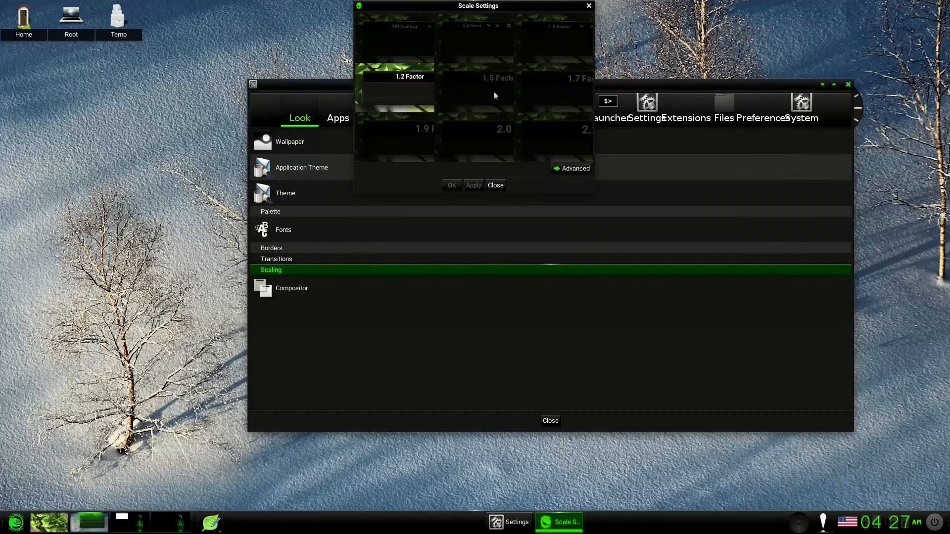
click(495, 186)
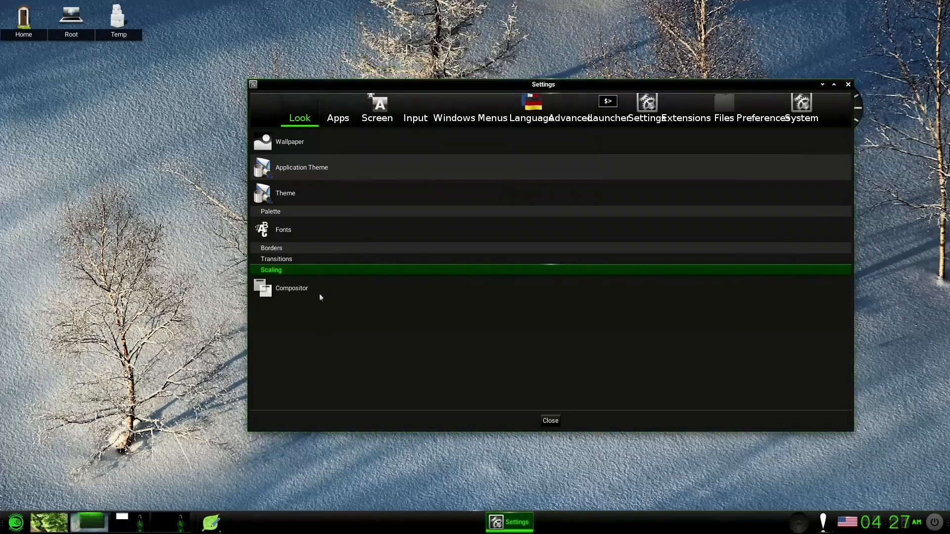
Review the Compositor's default styles and rendering options, close its settings, and look at how the main menu is displayed
click(289, 295)
scroll(432, 268, down, 5)
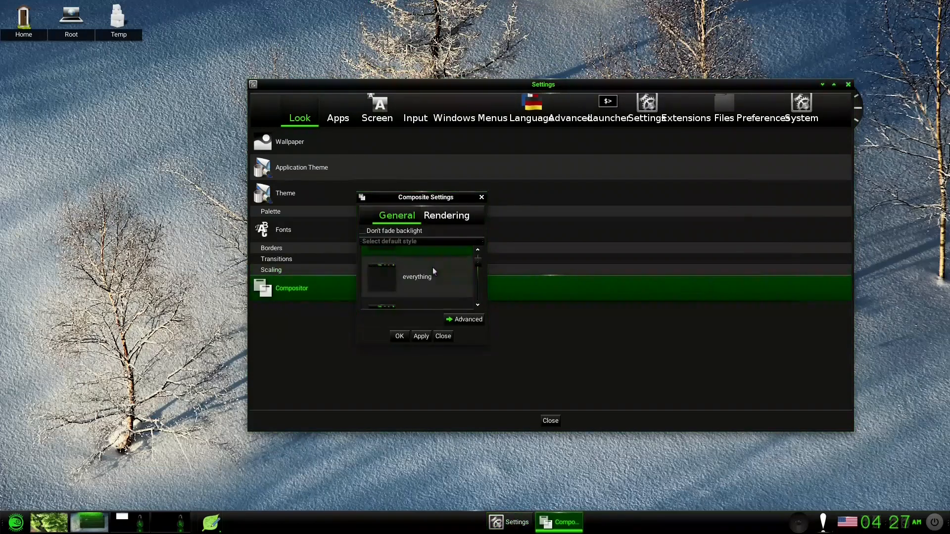
scroll(432, 274, down, 1)
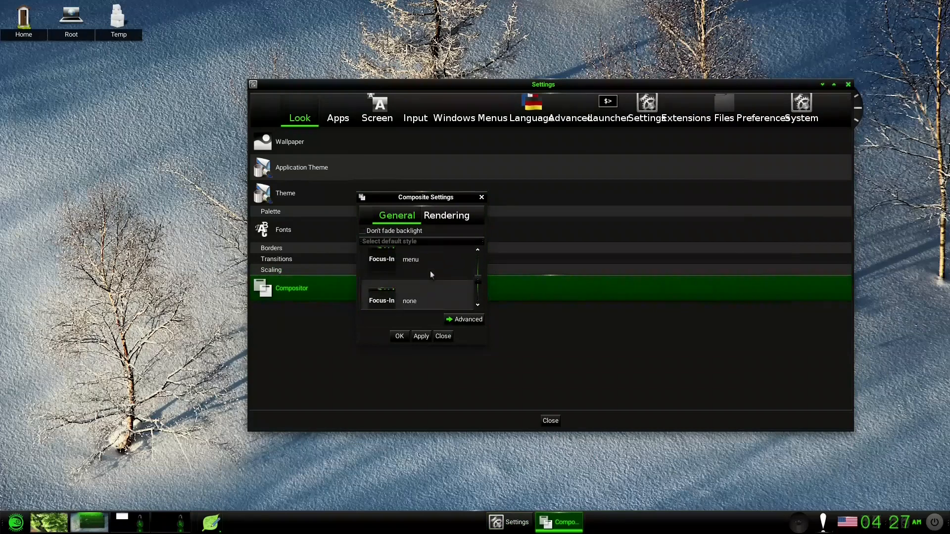
click(449, 216)
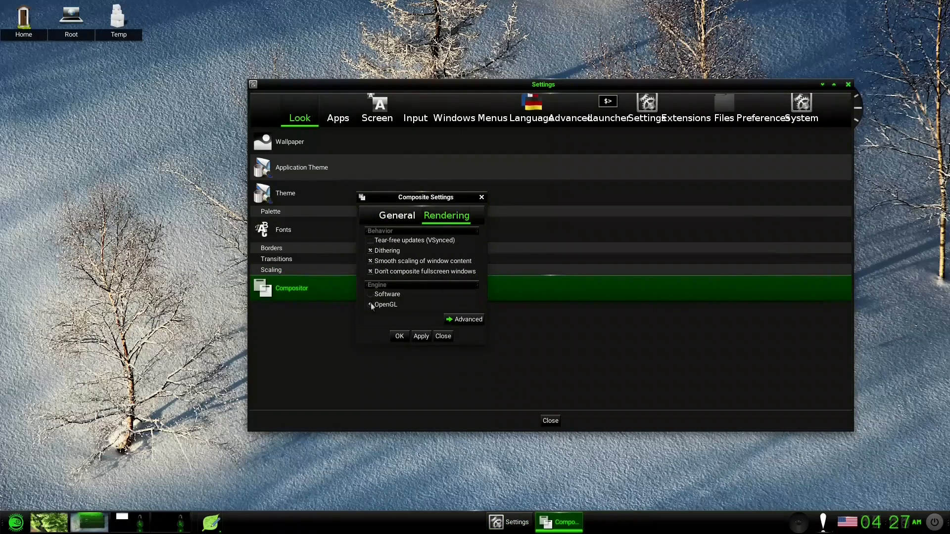
click(441, 337)
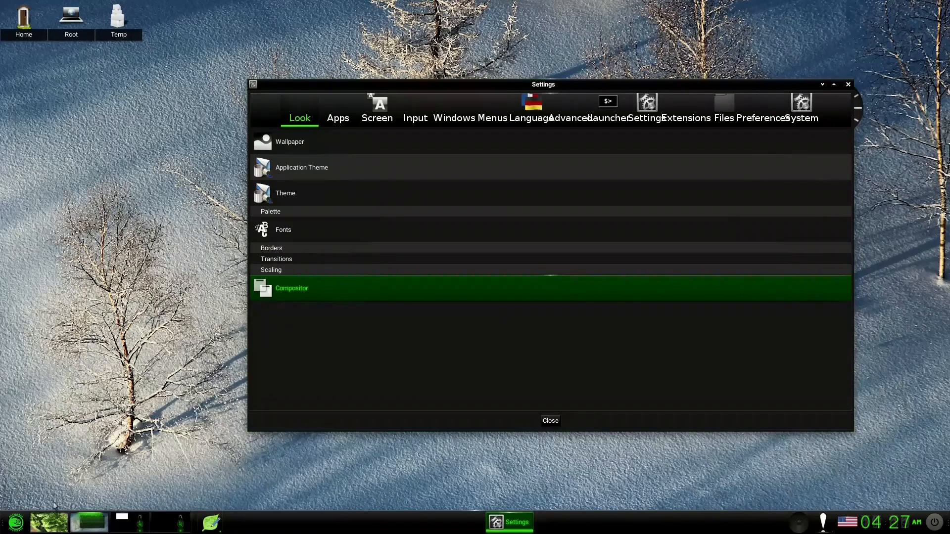
click(16, 523)
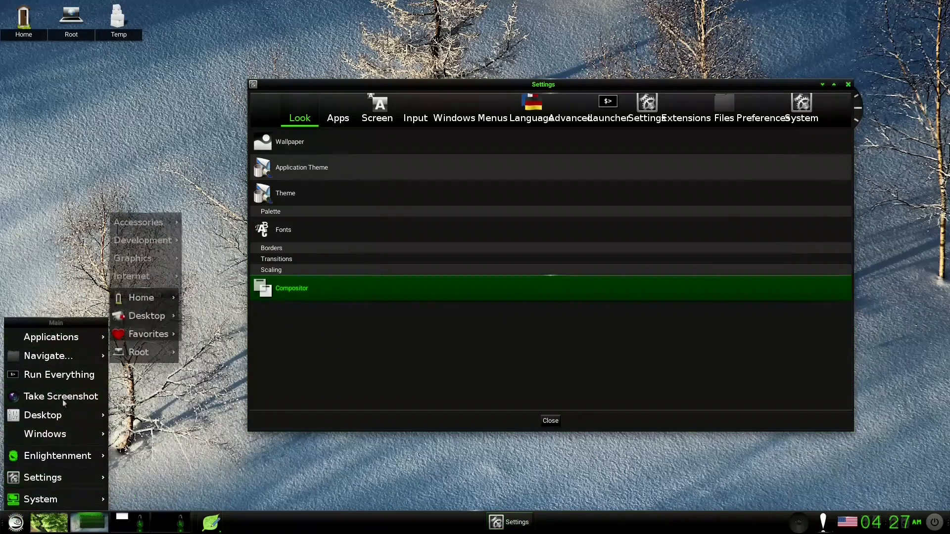
click(401, 327)
Open Favorite Applications in the Apps settings and add Clementine and Double Commander to the favorites
click(349, 120)
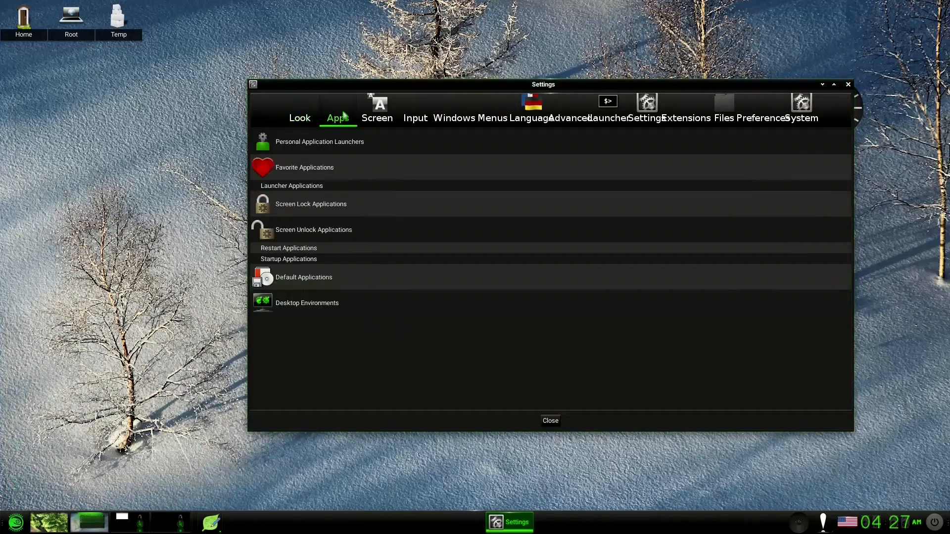
click(309, 168)
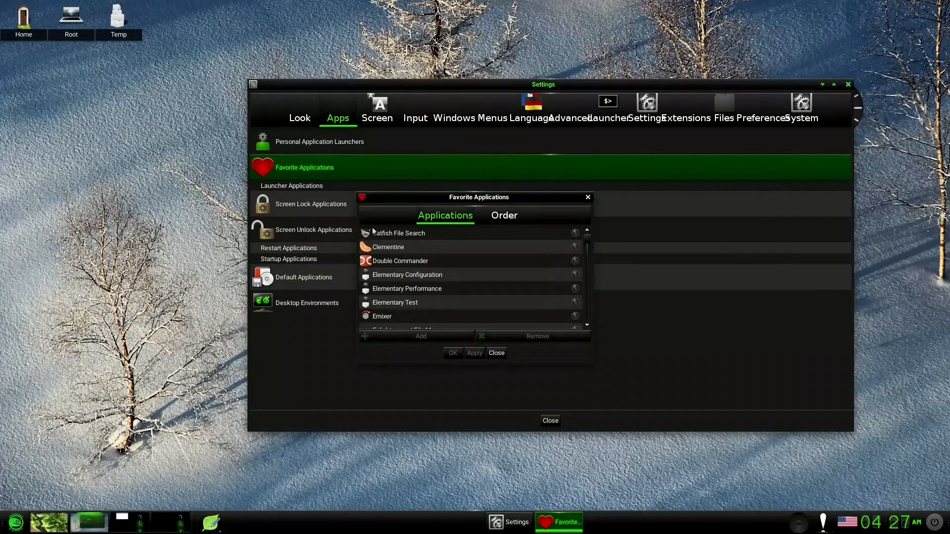
click(396, 247)
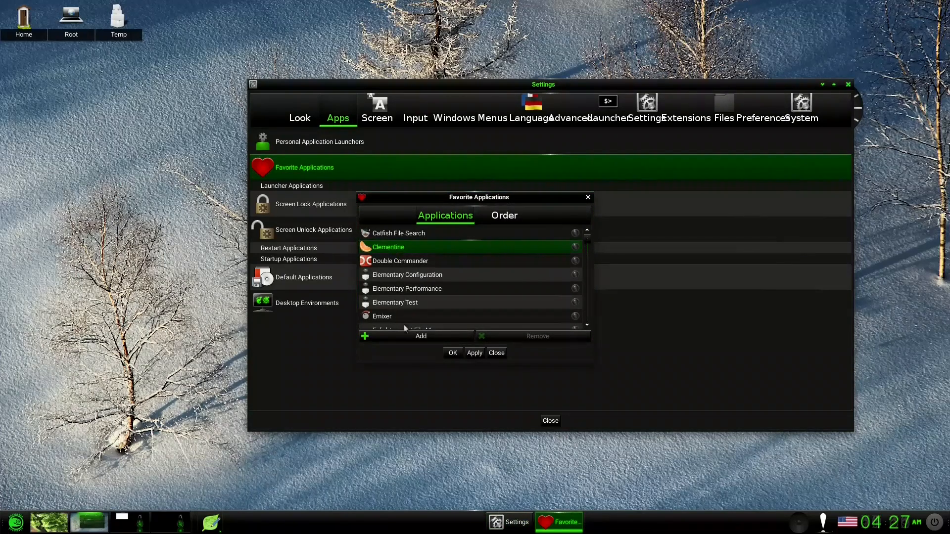
click(408, 337)
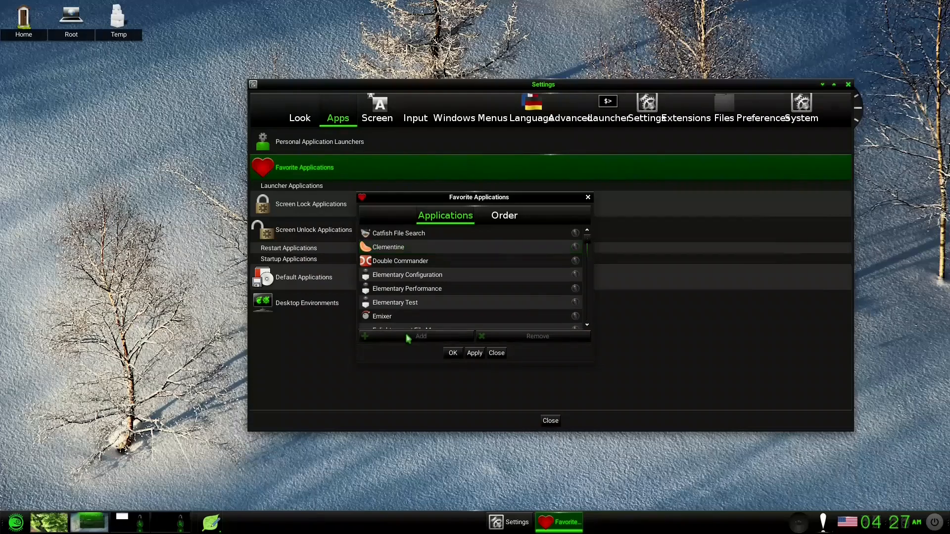
click(412, 262)
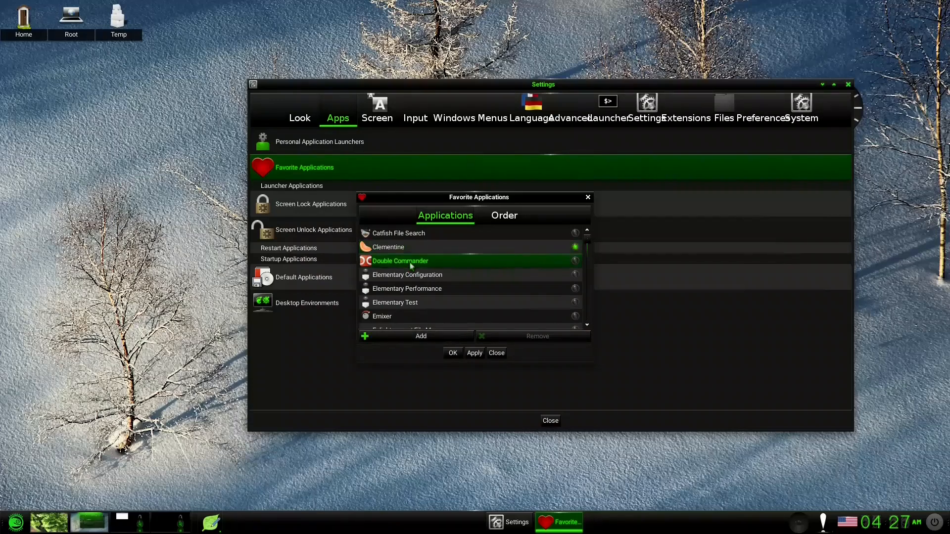
click(417, 338)
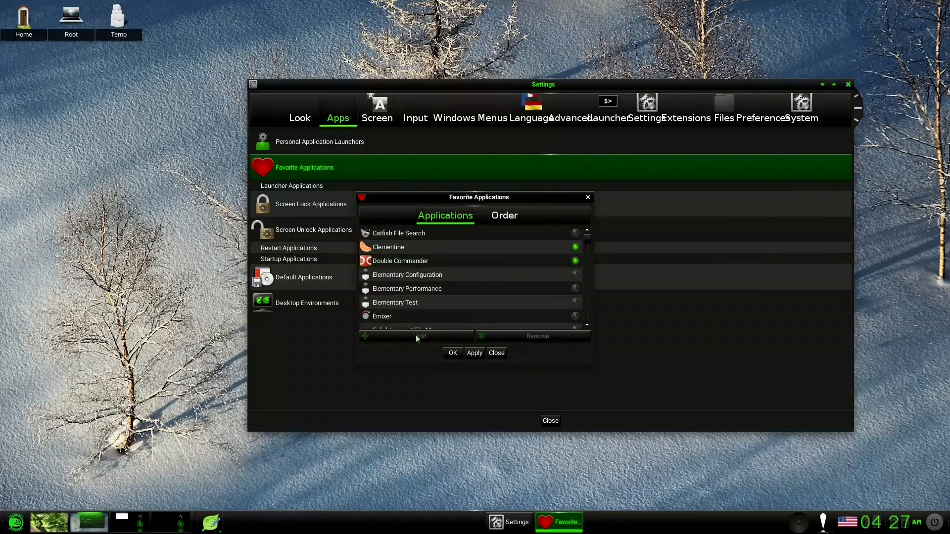
Add Leafpad to the favorite applications, apply the favorites list and close the dialog
scroll(426, 312, down, 6)
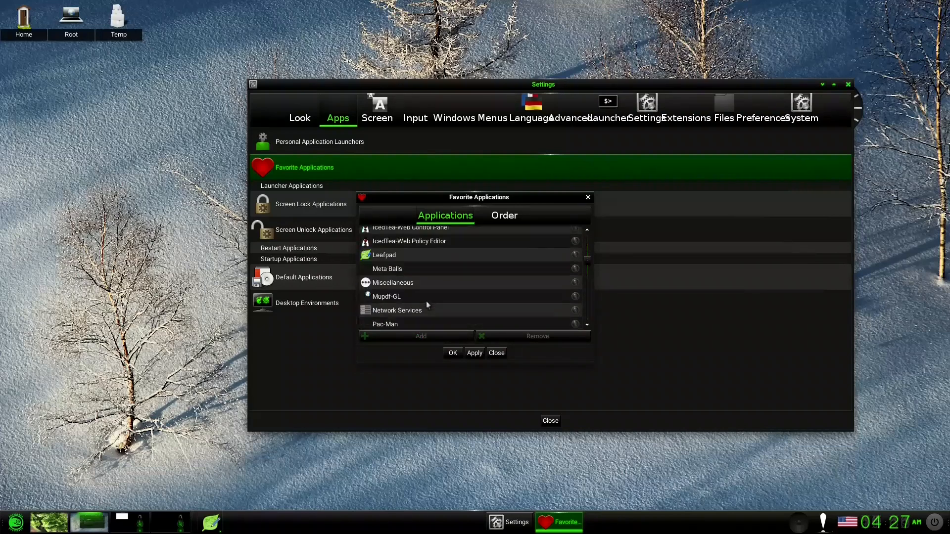
scroll(426, 305, up, 3)
click(381, 289)
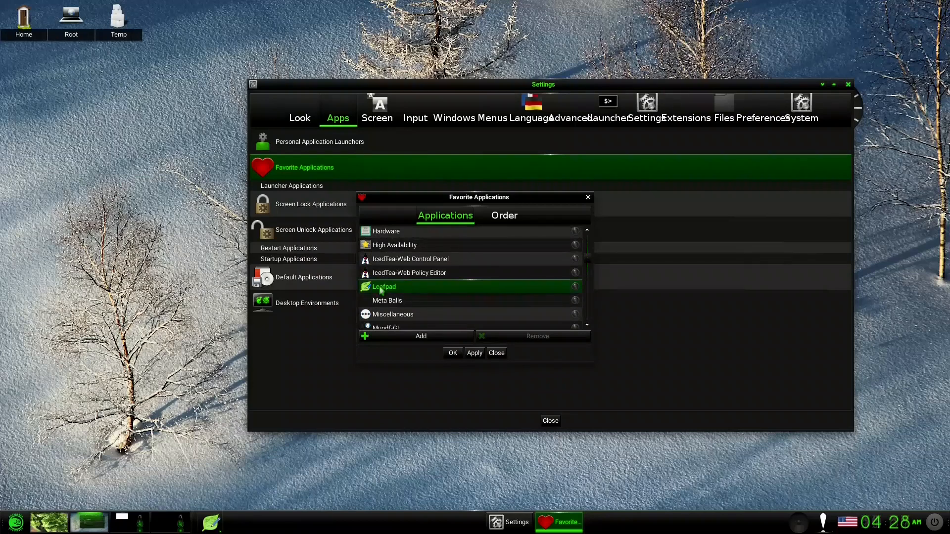
click(420, 337)
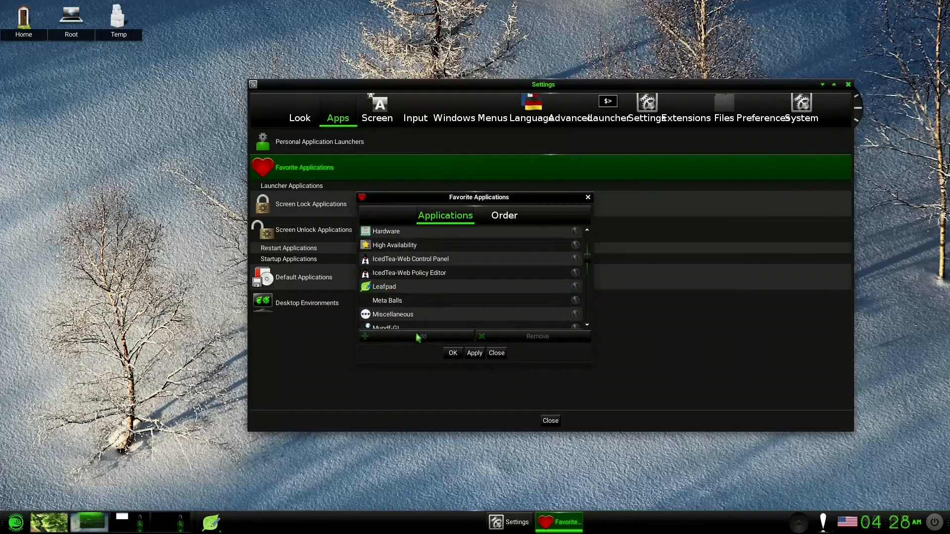
click(471, 353)
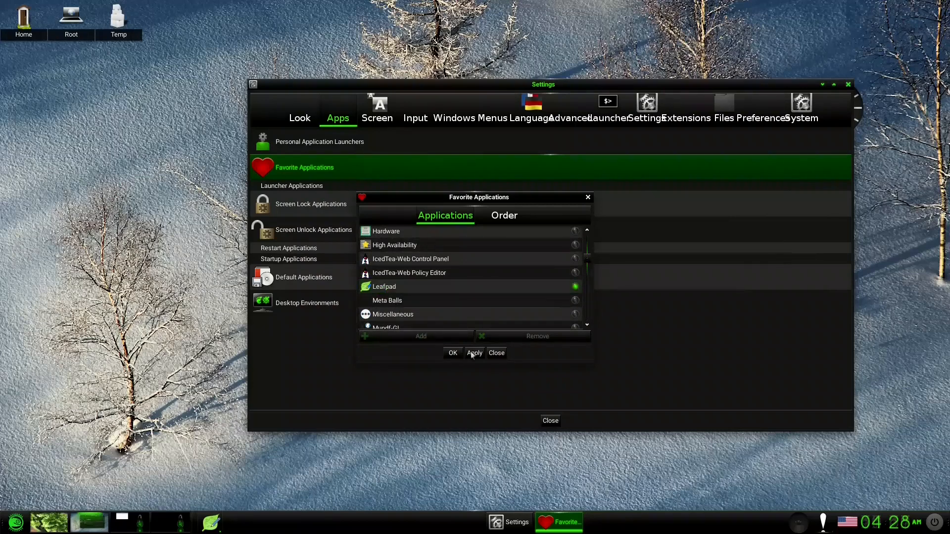
click(497, 353)
Check the favorite applications in the desktop's main menu and in its separate favorites menu
click(128, 230)
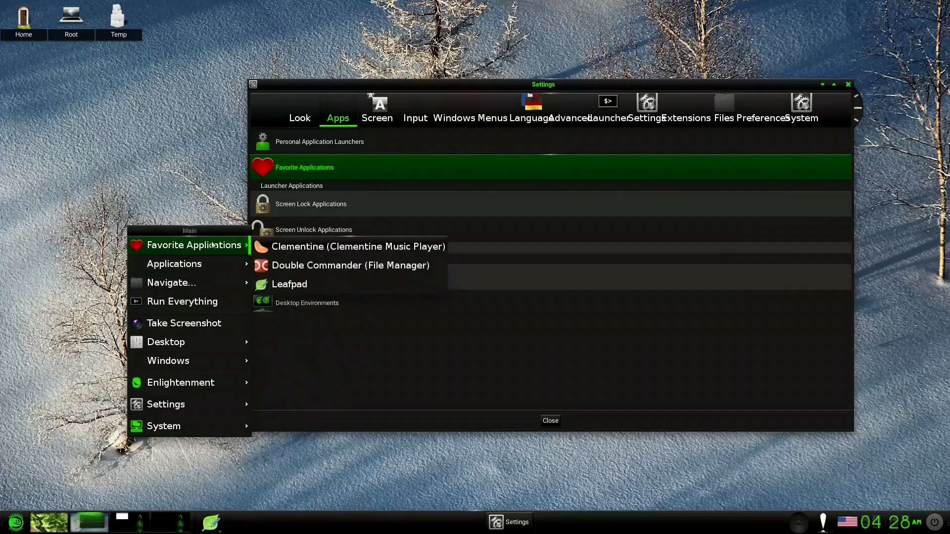
click(135, 174)
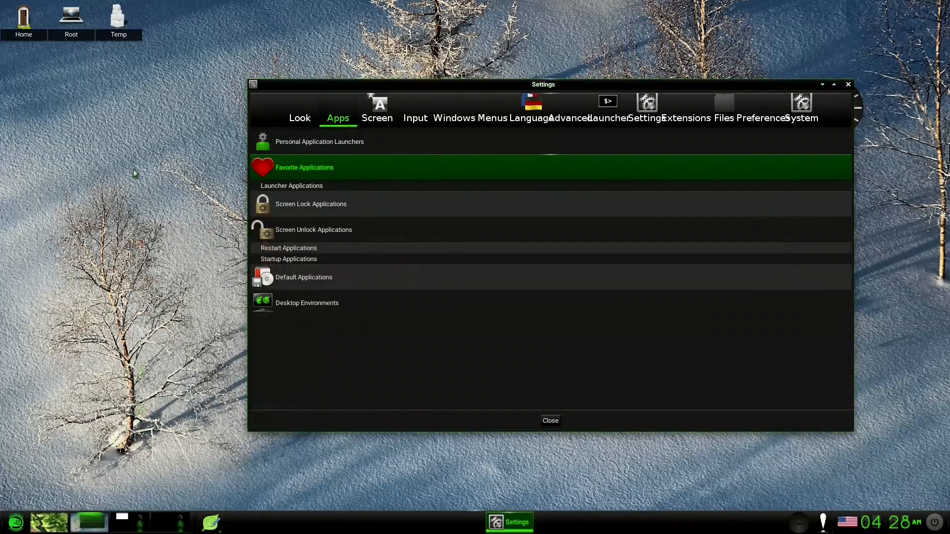
click(133, 173)
click(114, 174)
right_click(113, 172)
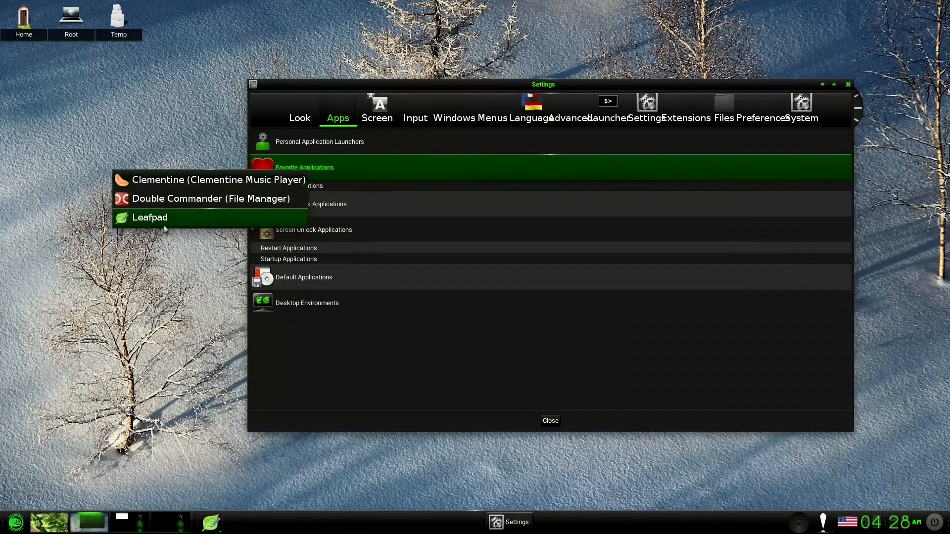
click(178, 293)
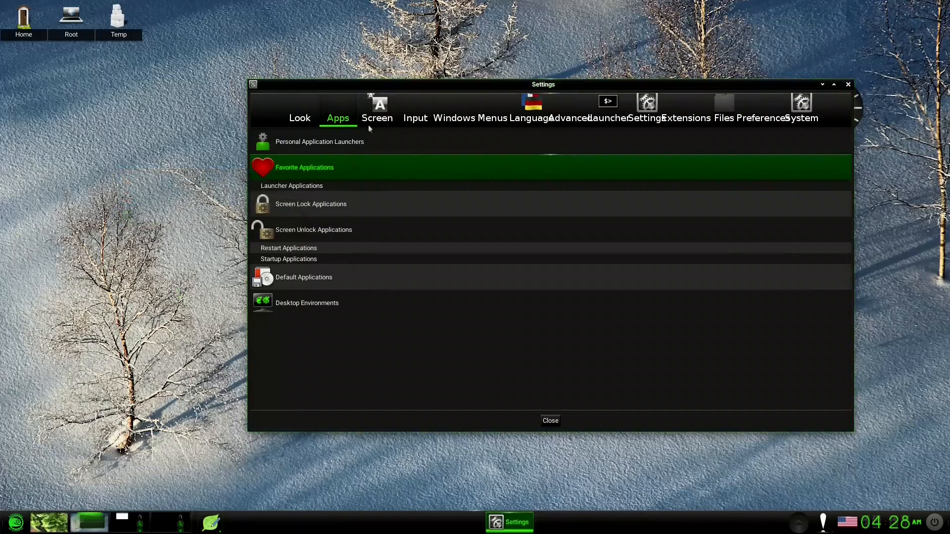
Review the resolution, rotation and scale options in Screen Setup under the Screen settings, and close it unchanged
click(384, 118)
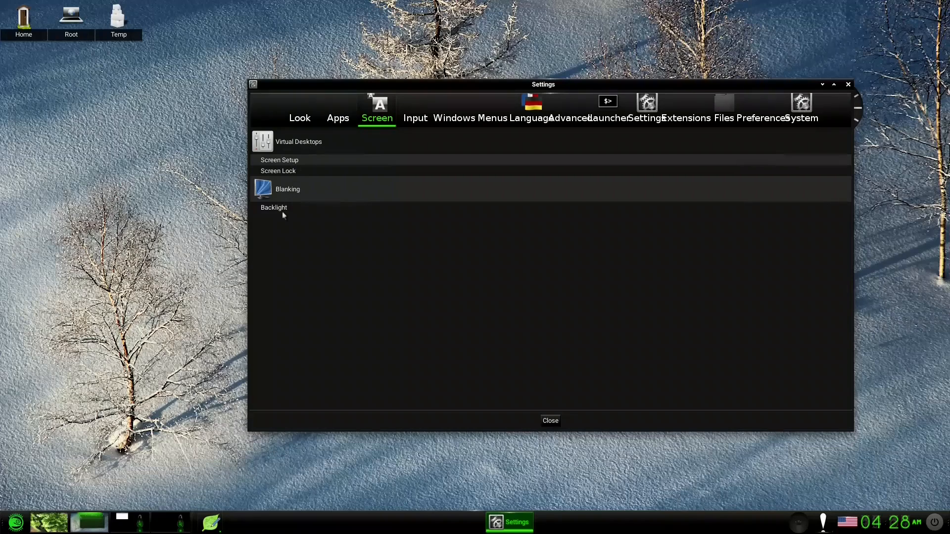
click(278, 159)
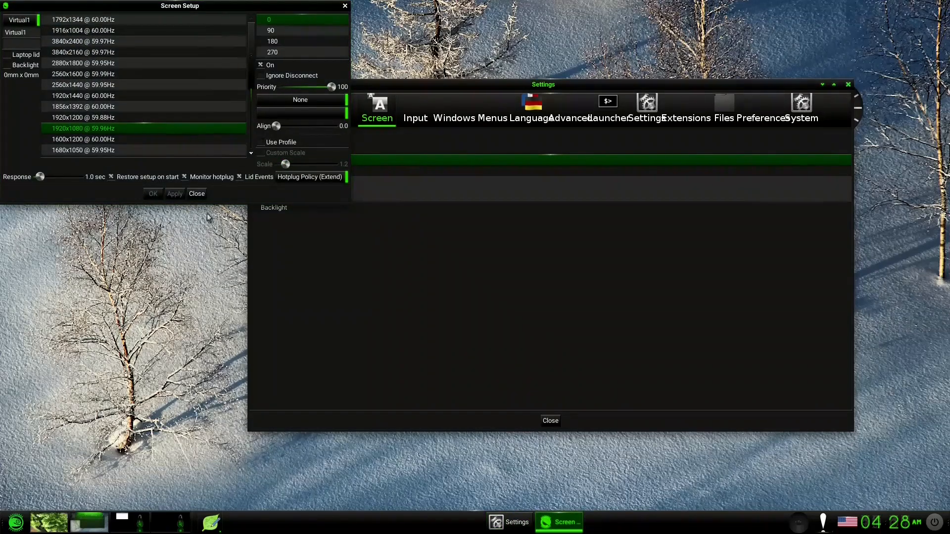
click(195, 197)
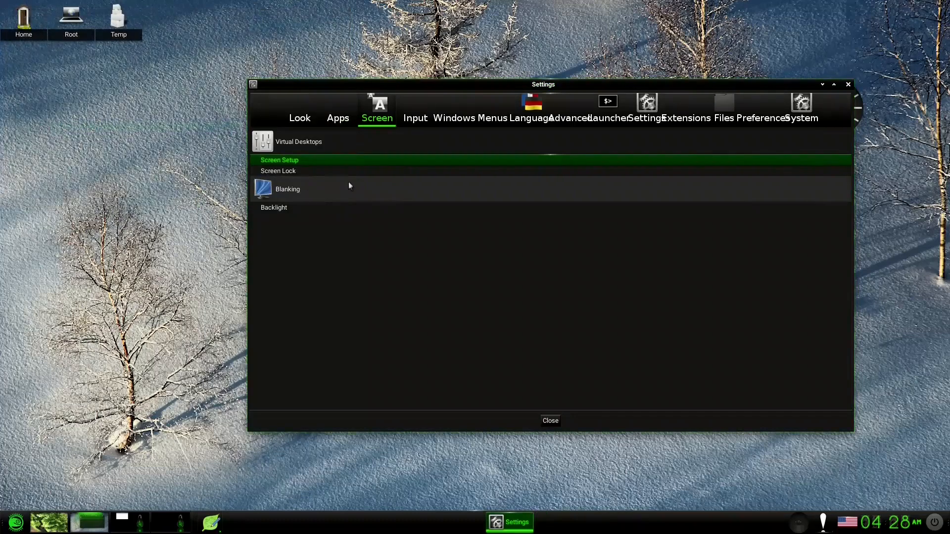
Open Edge Bindings in the Input settings and add a top left edge binding with a 1.00 second delay
click(415, 118)
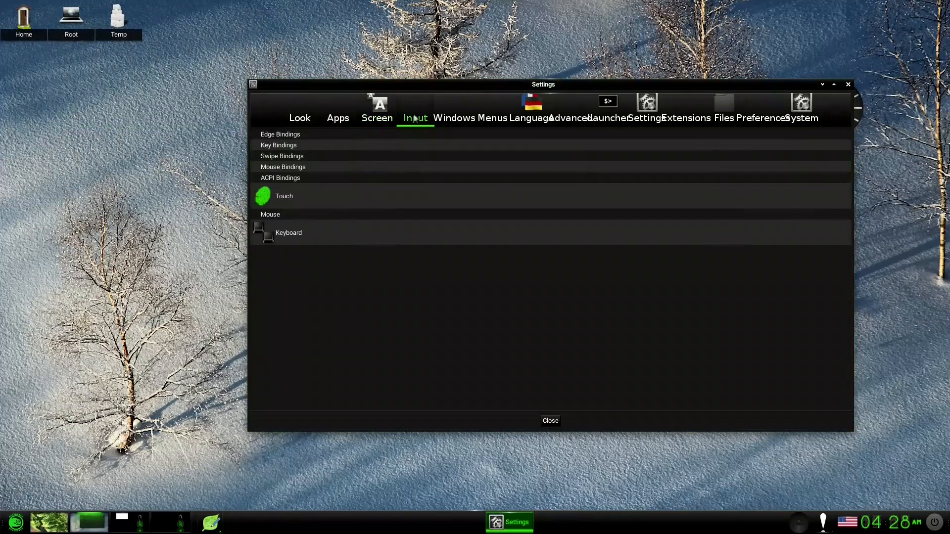
click(287, 134)
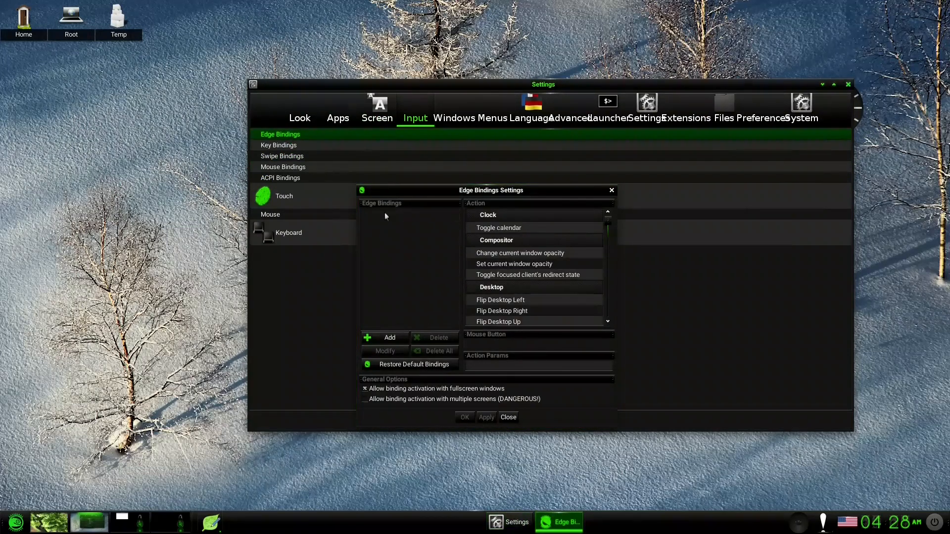
click(380, 340)
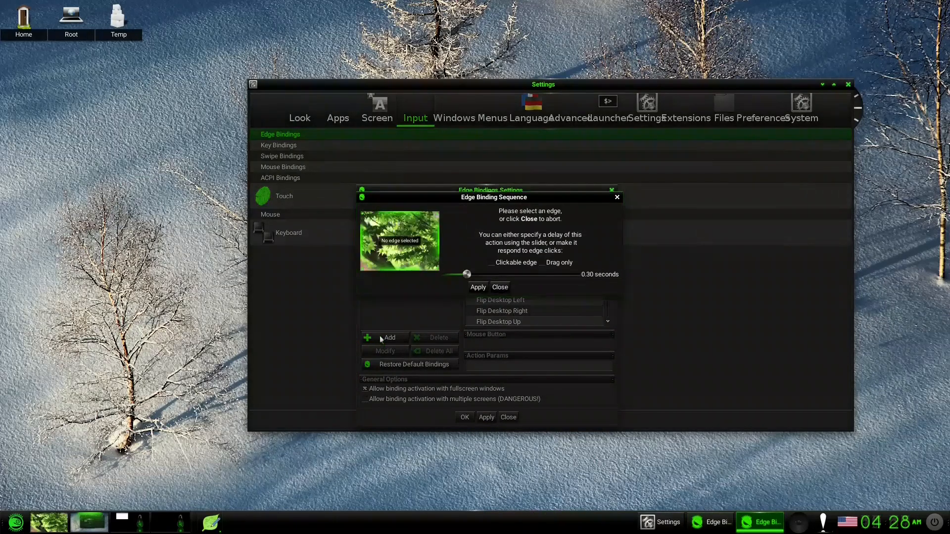
click(365, 217)
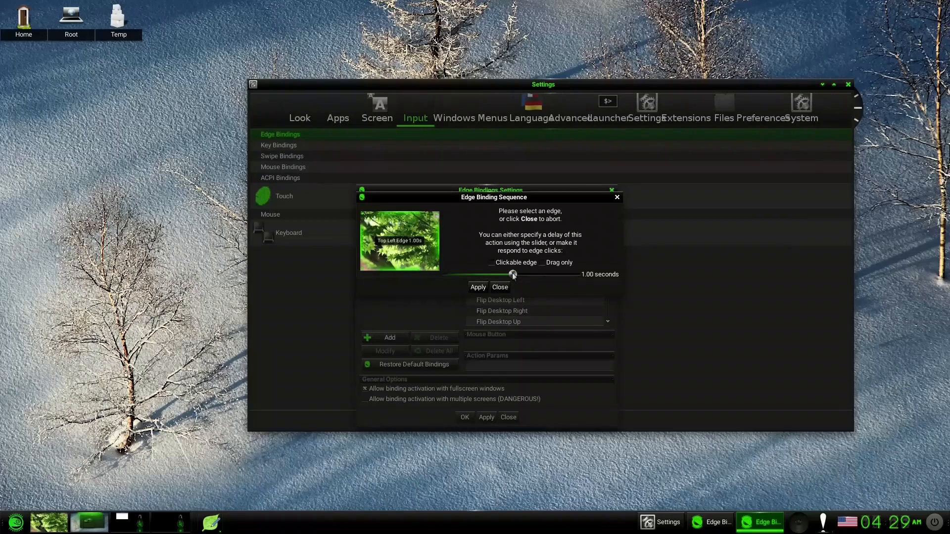
click(476, 288)
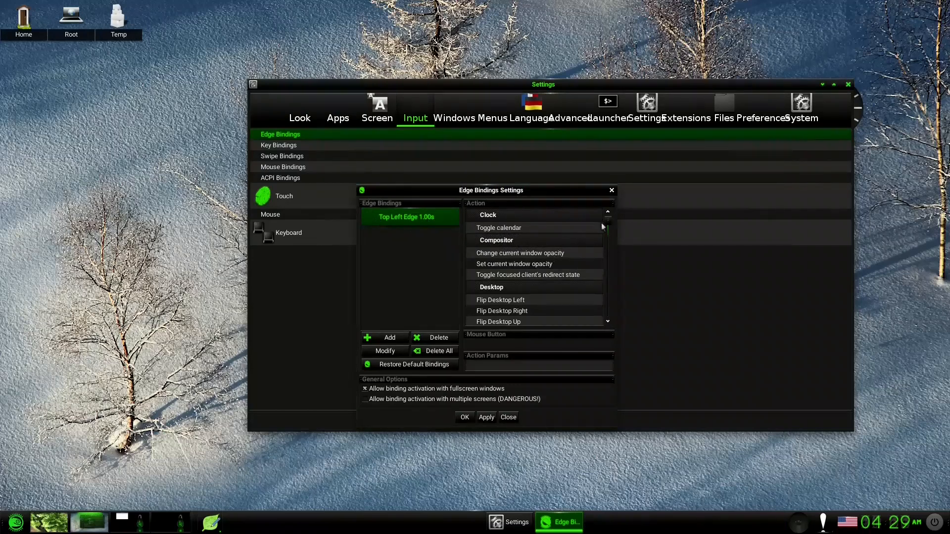
Assign the Launch Command action with the parameter leafpad to the top left edge binding, apply it and close the dialog
drag(608, 221, 607, 264)
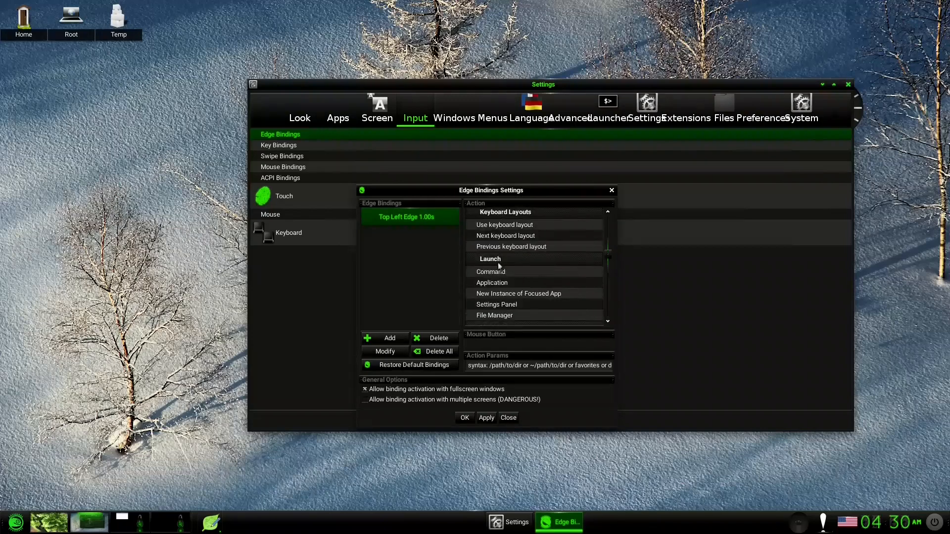
click(497, 272)
click(500, 283)
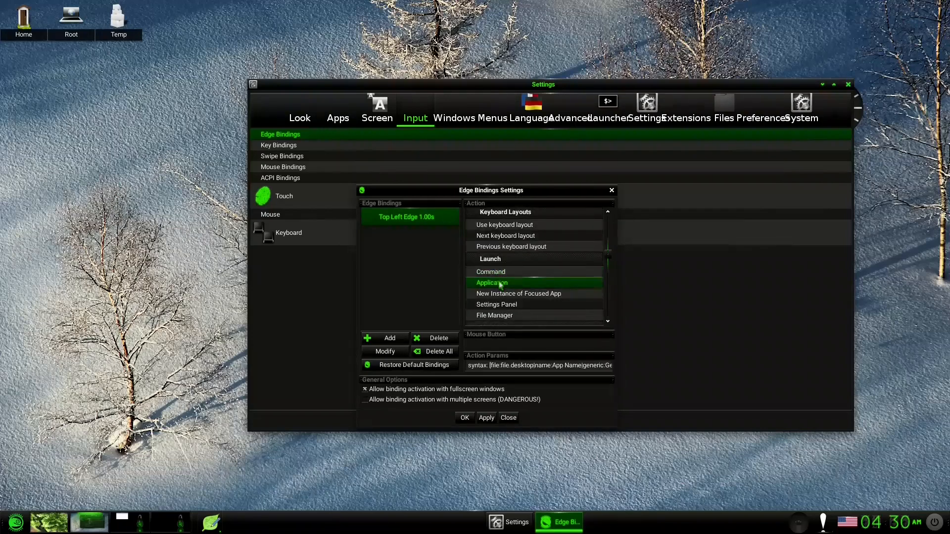
click(500, 273)
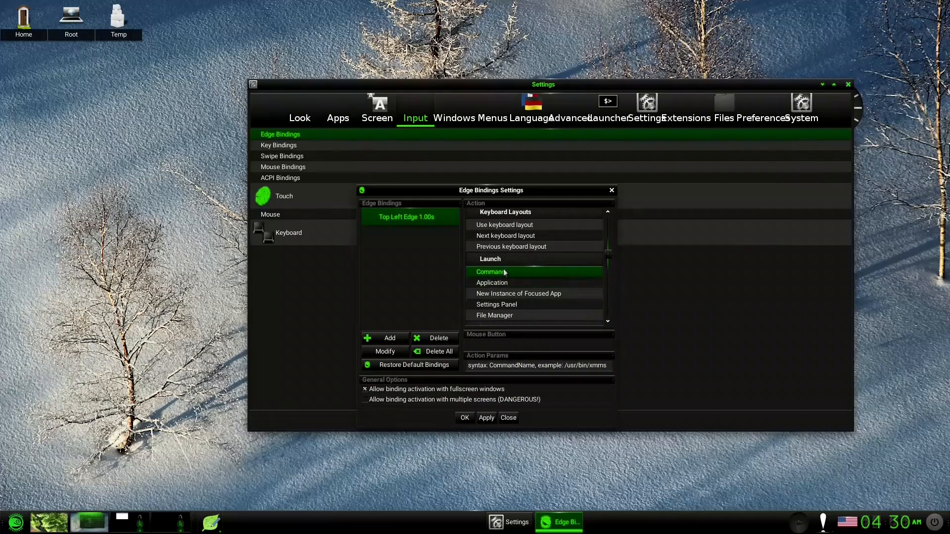
triple_click(517, 365)
key(BackSpace)
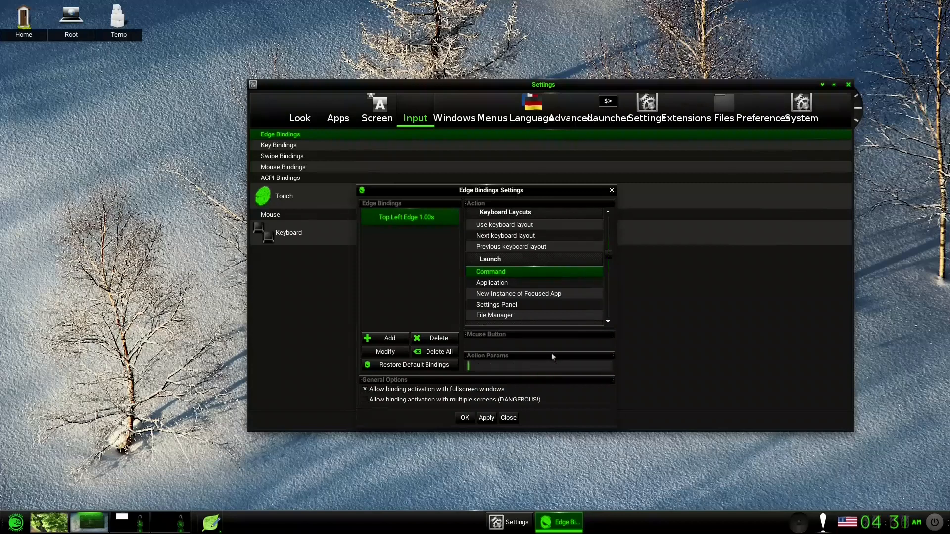
text(leafpad)
click(487, 420)
click(509, 419)
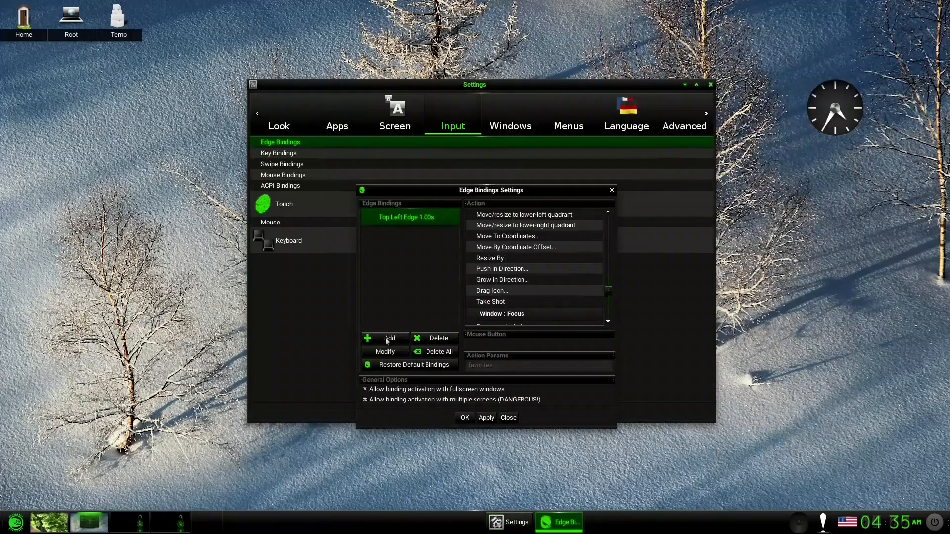
Add a top edge binding with a 0.30 second delay that shows the favorites menu, apply it, close the dialog and test the edge
click(386, 341)
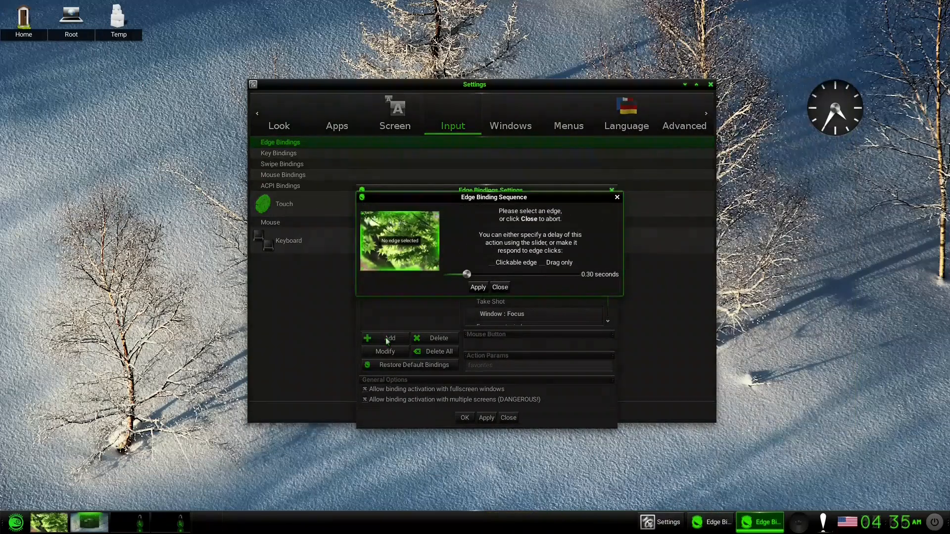
click(400, 212)
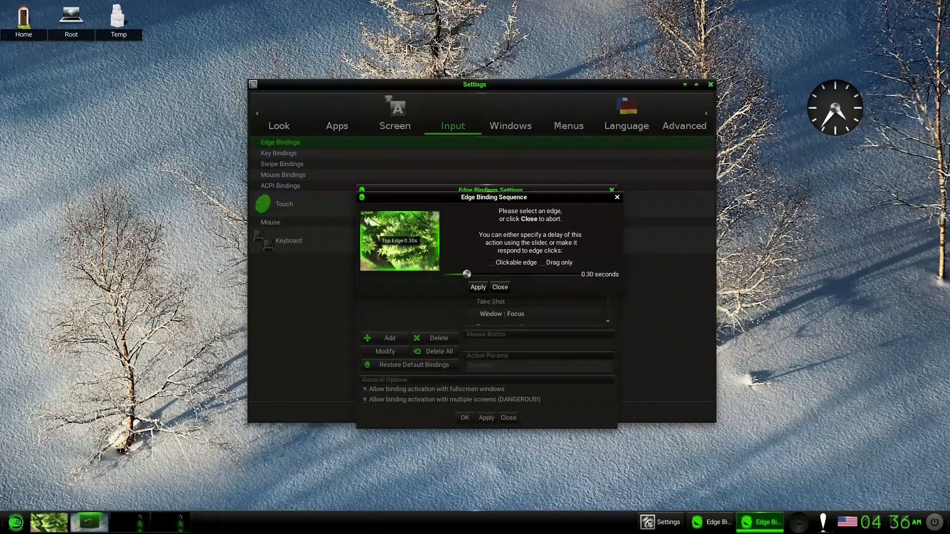
click(478, 287)
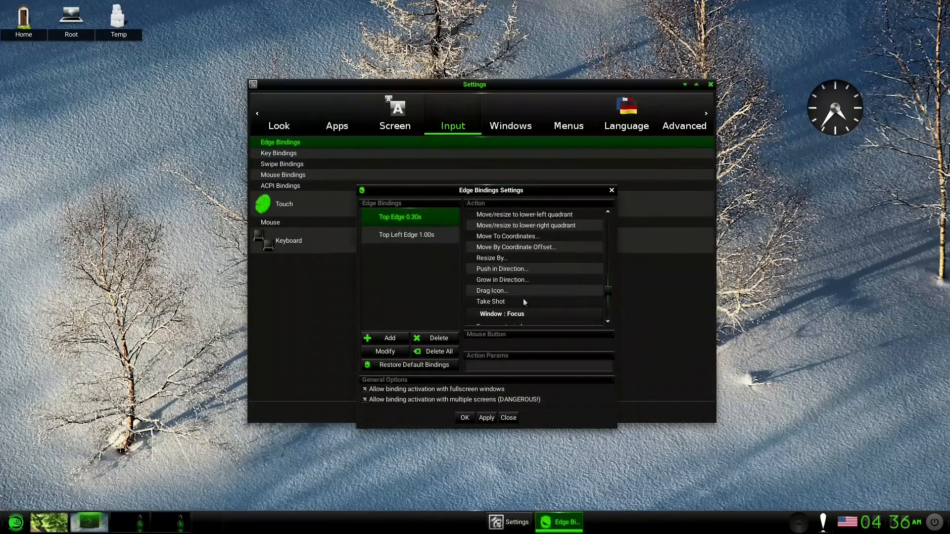
scroll(522, 299, up, 5)
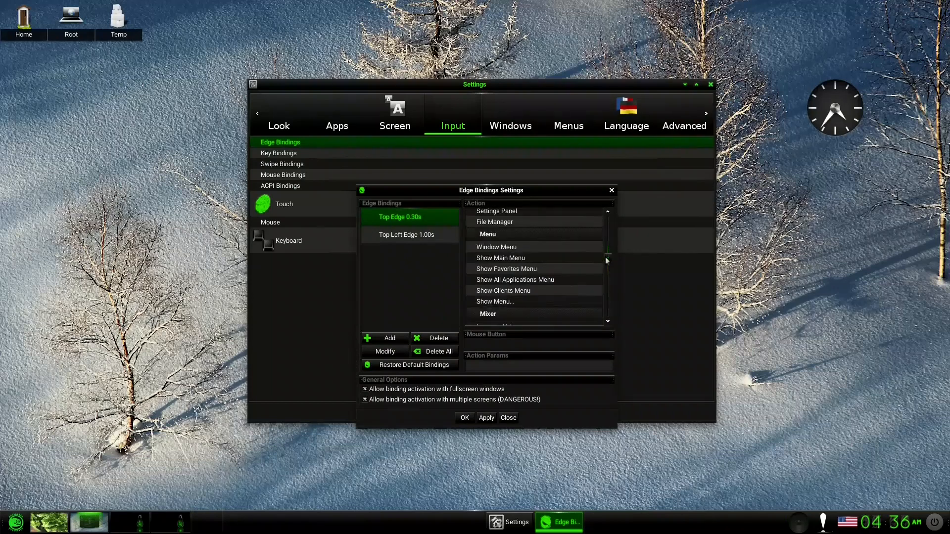
click(523, 270)
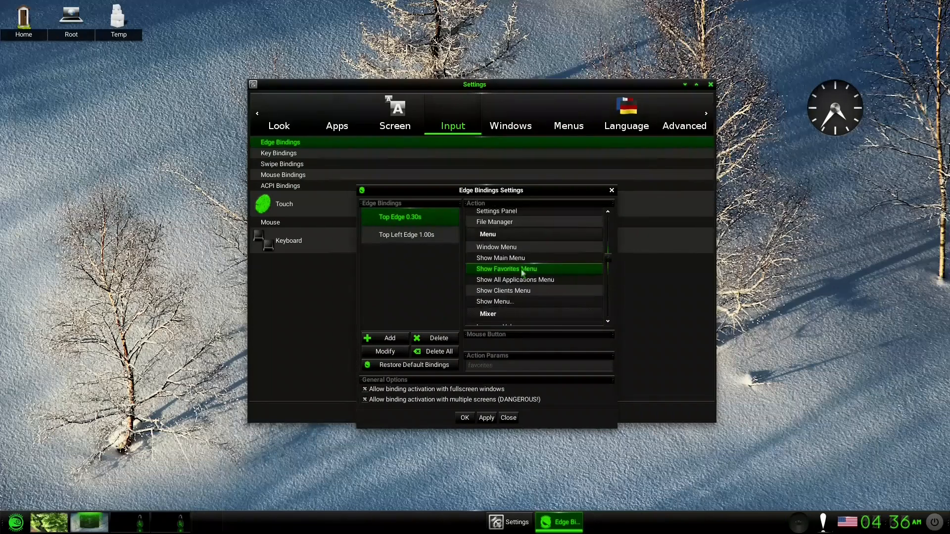
click(487, 418)
click(509, 418)
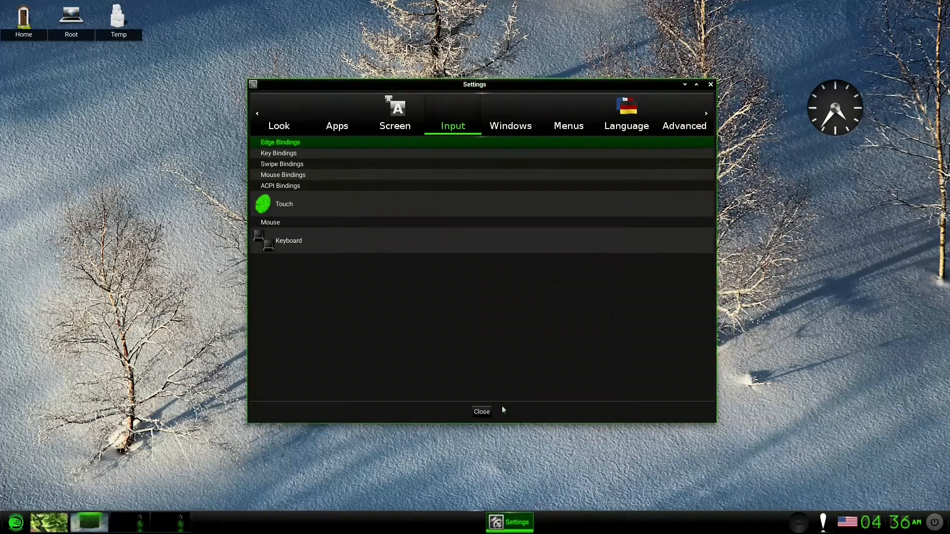
mouse_move(389, 2)
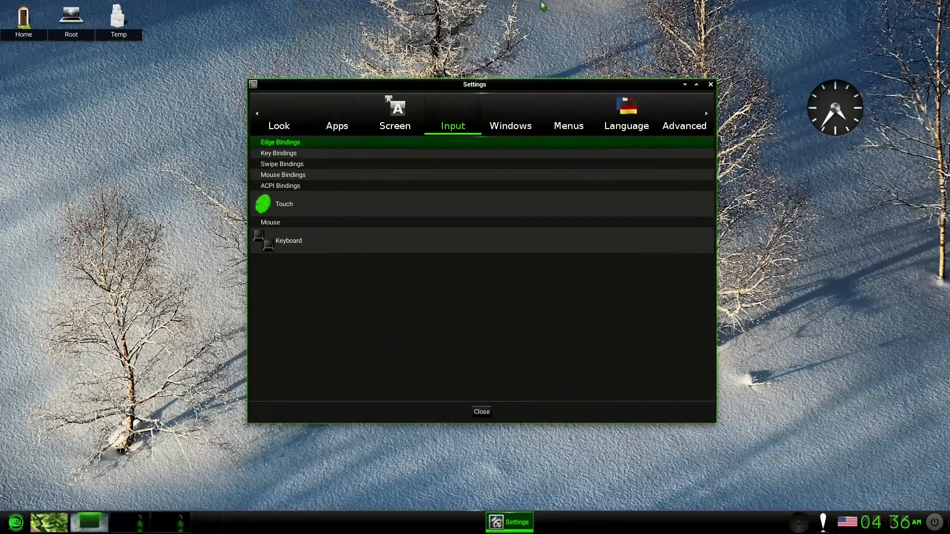
mouse_move(489, 1)
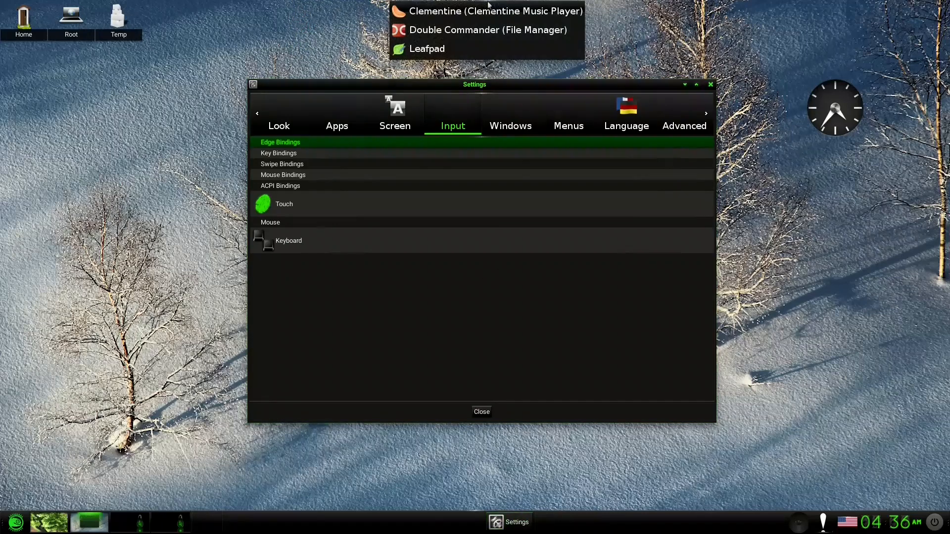
Reopen Edge Bindings and set the top left edge binding to the Launch Command action with the parameter leafpad
click(308, 144)
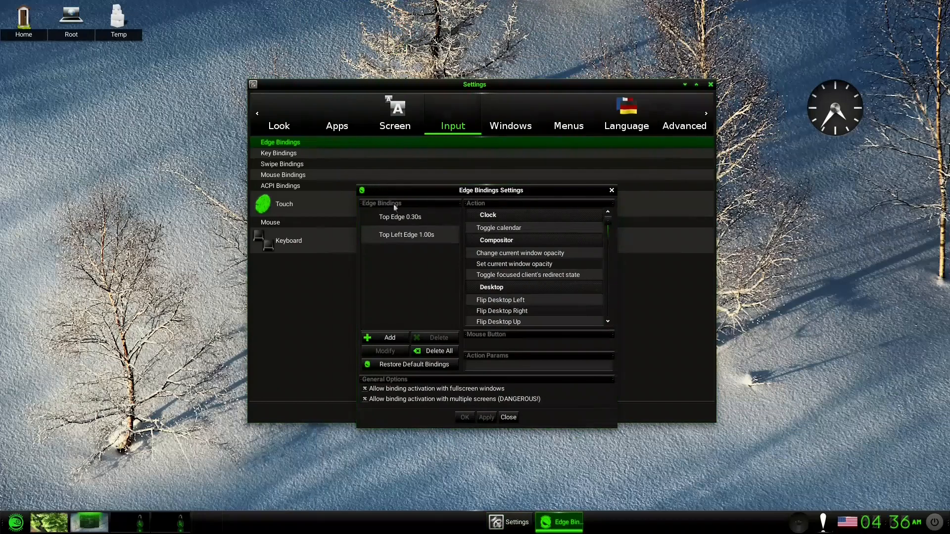
click(414, 217)
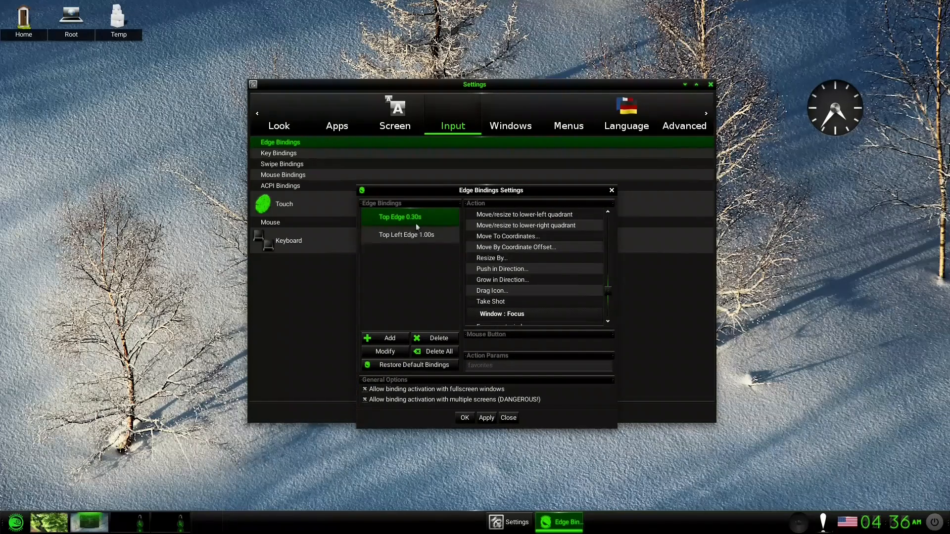
click(407, 236)
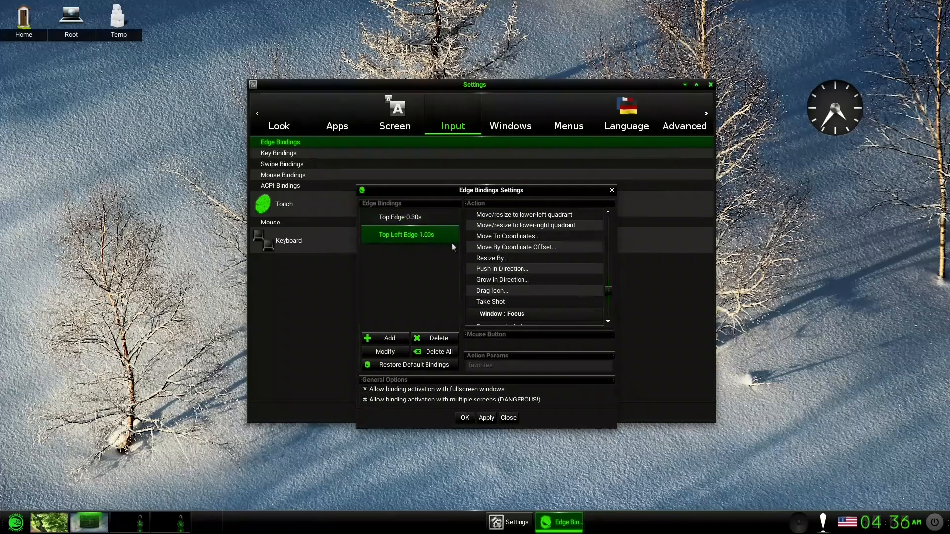
mouse_move(434, 1)
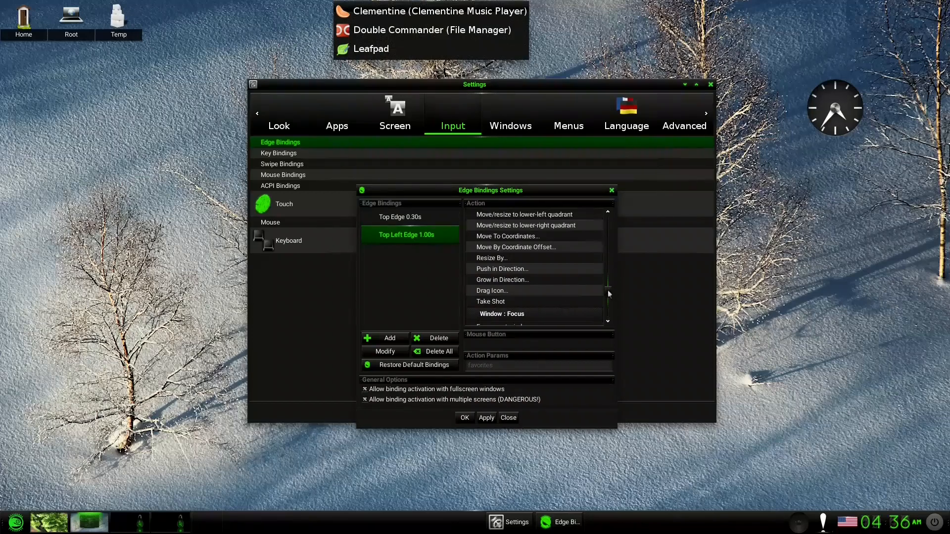
drag(609, 294, 608, 257)
click(491, 237)
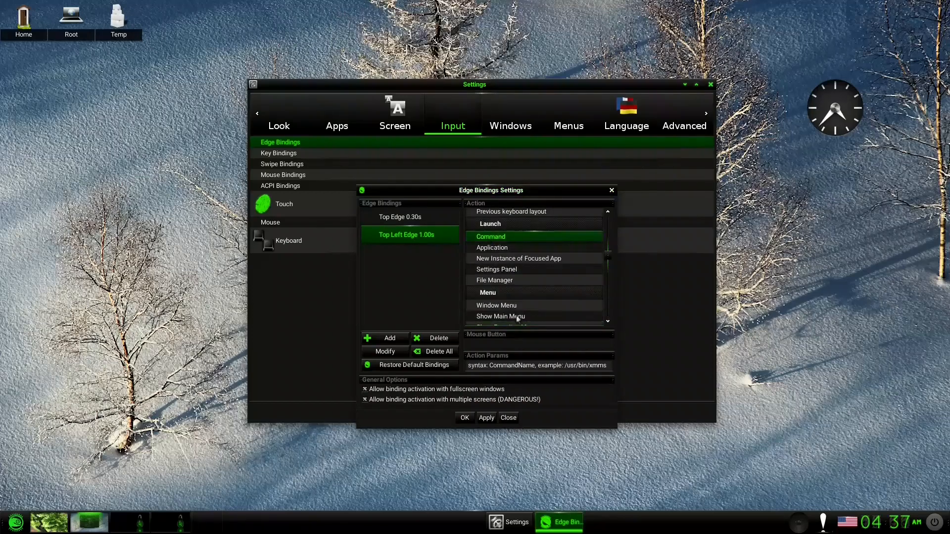
click(536, 365)
key(BackSpace)
key(BackSpace)
key(BackSpace)
key(BackSpace)
key(BackSpace)
key(BackSpace)
key(BackSpace)
key(BackSpace)
key(BackSpace)
key(BackSpace)
key(BackSpace)
key(BackSpace)
key(BackSpace)
key(BackSpace)
key(BackSpace)
key(BackSpace)
key(BackSpace)
key(BackSpace)
key(BackSpace)
key(Delete)
key(Delete)
key(Delete)
key(Delete)
key(Delete)
key(Delete)
key(Delete)
key(Delete)
key(Delete)
key(Delete)
key(Delete)
key(Delete)
key(Delete)
key(Delete)
key(Delete)
key(Delete)
key(Delete)
key(Delete)
key(Delete)
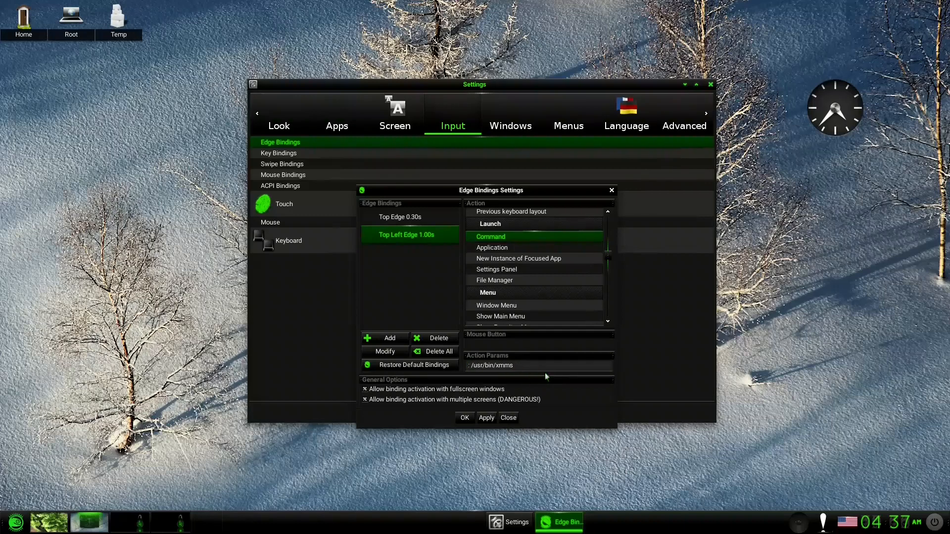
key(Delete)
key(Delete)
key(Delete)
text(leafpad)
Set the top edge binding to launch the command leafpad, apply it, close the dialog and close the Leafpad window
click(420, 217)
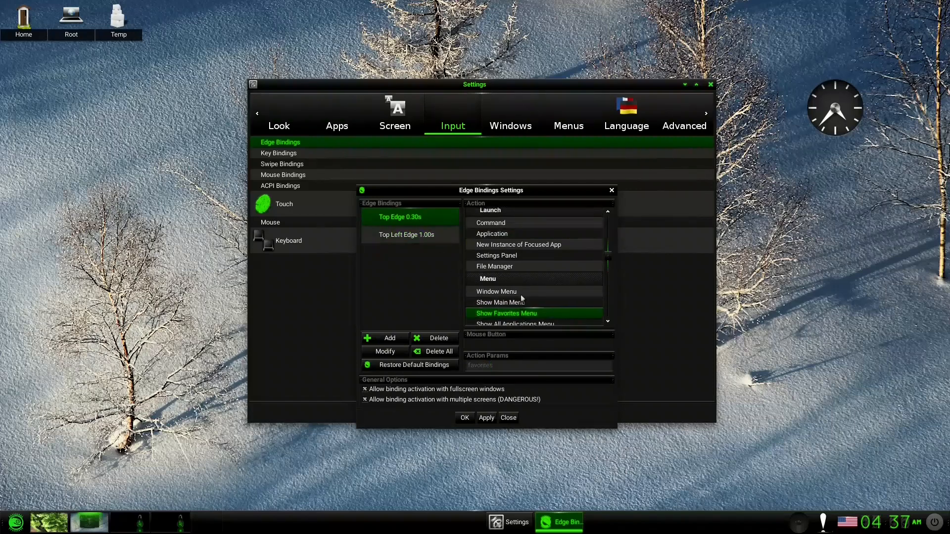
click(504, 223)
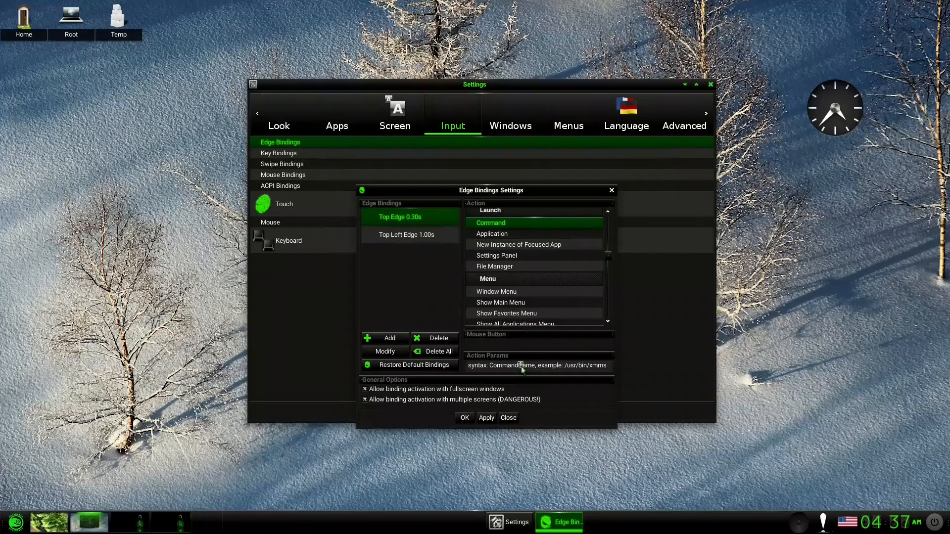
key(Delete)
key(Delete)
key(Delete)
key(Delete)
key(Delete)
key(Delete)
key(Delete)
key(Delete)
key(Delete)
key(Delete)
key(Delete)
key(Delete)
key(Delete)
key(Delete)
key(Delete)
key(Delete)
key(Delete)
key(Delete)
key(Delete)
key(Delete)
key(Delete)
key(Delete)
key(Delete)
key(Delete)
key(Delete)
key(Delete)
key(Delete)
key(BackSpace)
key(BackSpace)
key(BackSpace)
key(BackSpace)
key(BackSpace)
key(BackSpace)
key(BackSpace)
key(BackSpace)
key(BackSpace)
key(BackSpace)
key(BackSpace)
key(BackSpace)
key(BackSpace)
key(BackSpace)
key(BackSpace)
key(BackSpace)
text(leafpad)
click(486, 418)
click(510, 418)
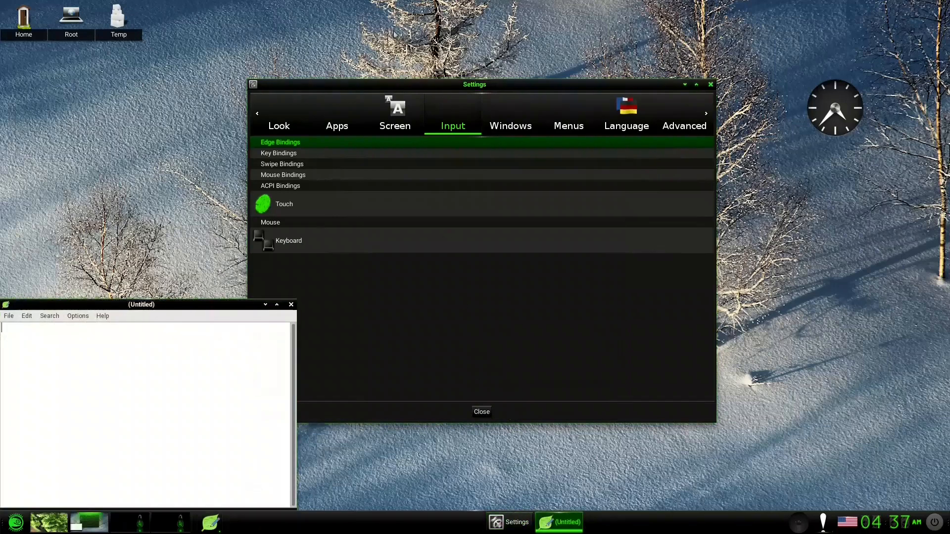
click(291, 305)
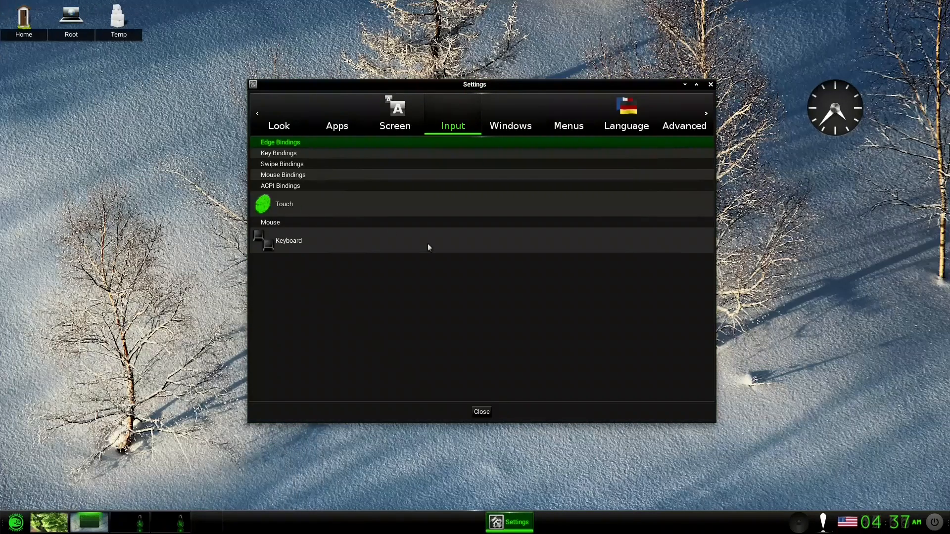
Review the single-key, SHIFT, CTRL, ALT and WIN combinations in Key Bindings, and close the dialog unchanged
click(304, 153)
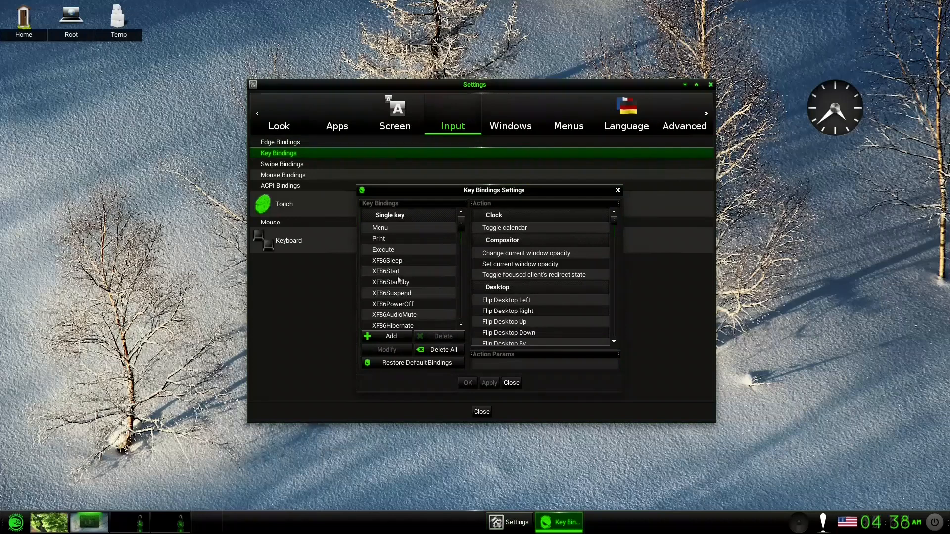
scroll(400, 279, down, 2)
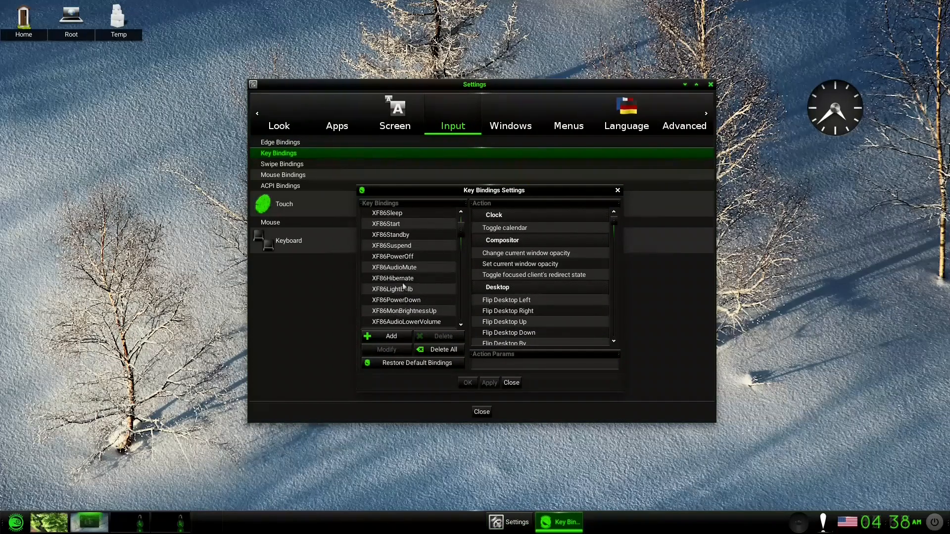
scroll(404, 287, down, 1)
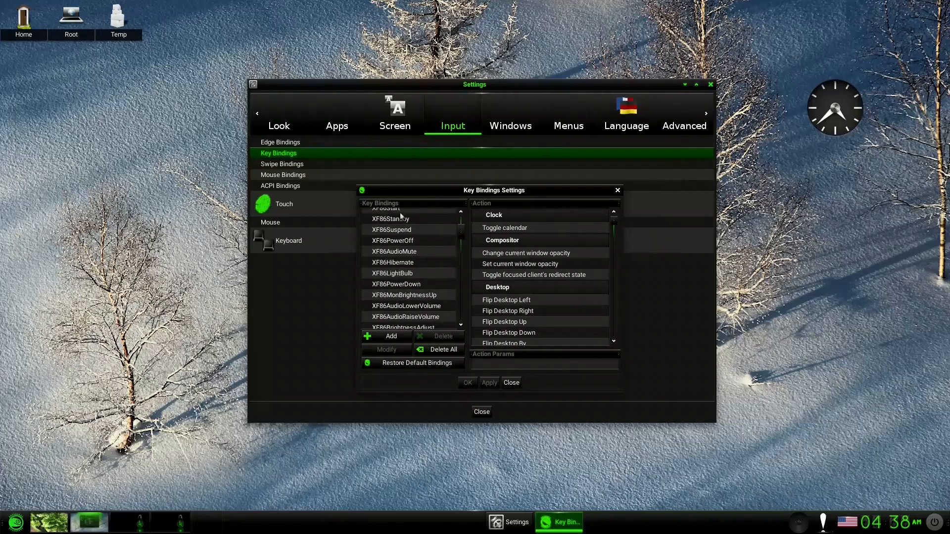
click(405, 263)
click(396, 285)
click(395, 307)
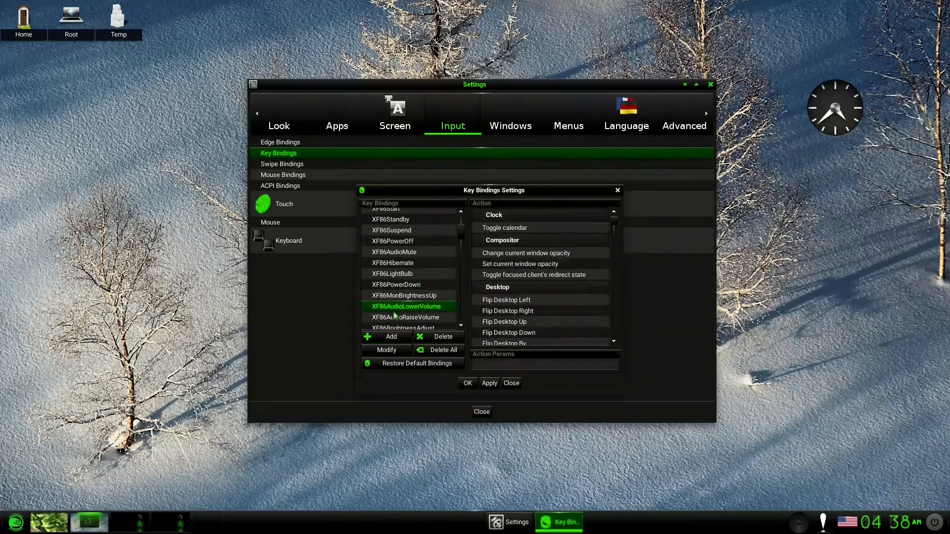
scroll(402, 295, down, 5)
scroll(401, 292, down, 8)
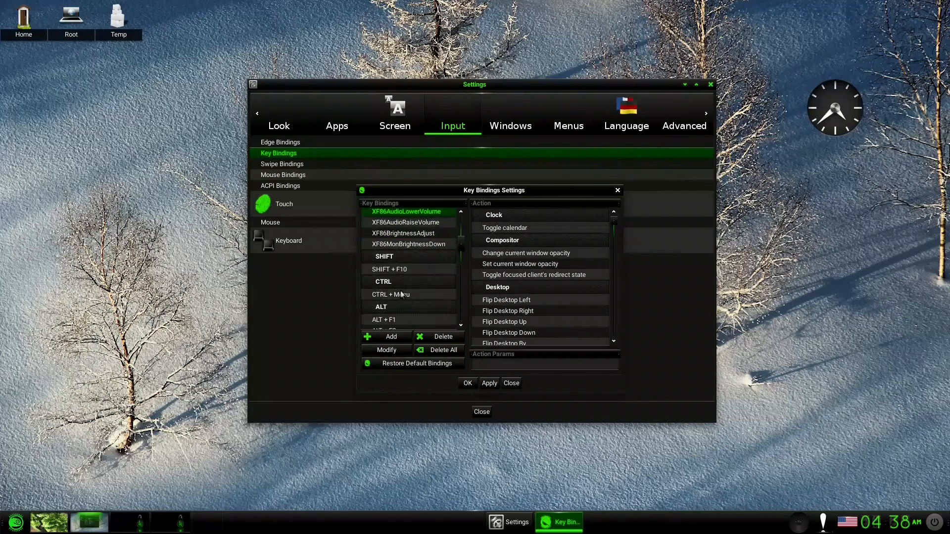
scroll(399, 287, down, 3)
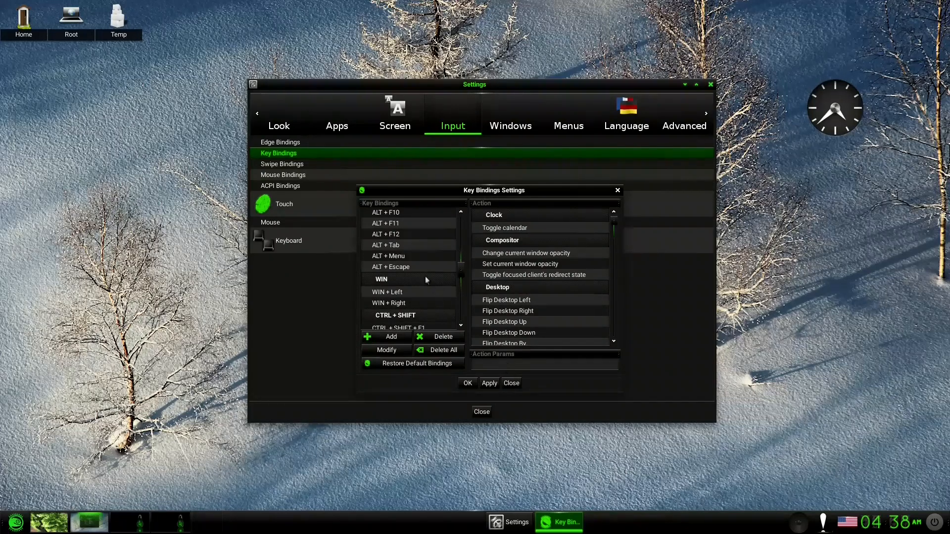
click(512, 382)
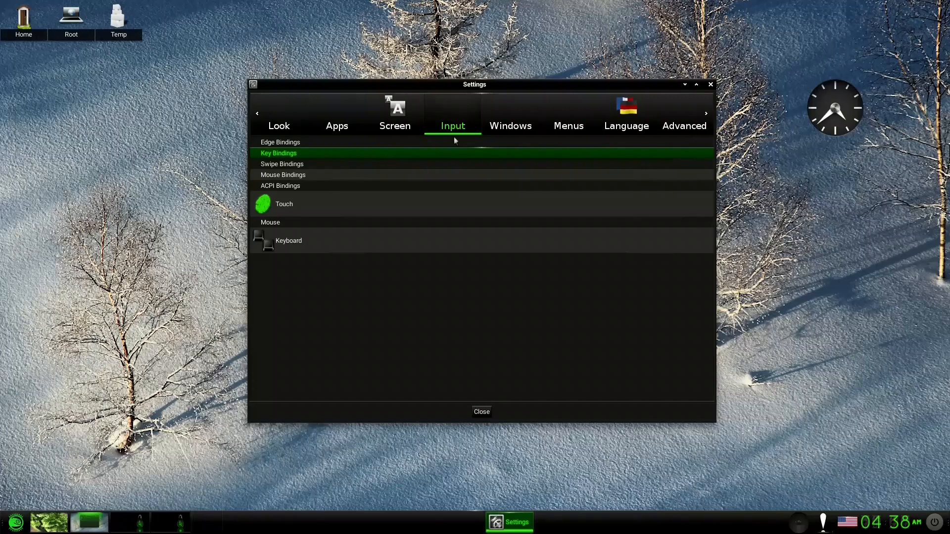
Show the window-related settings in the Settings panel
click(516, 119)
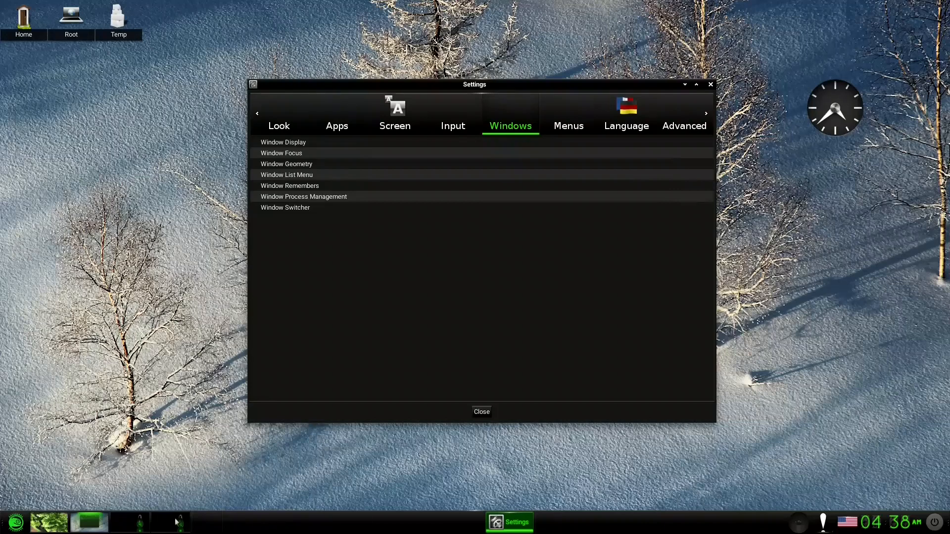
right_click(517, 530)
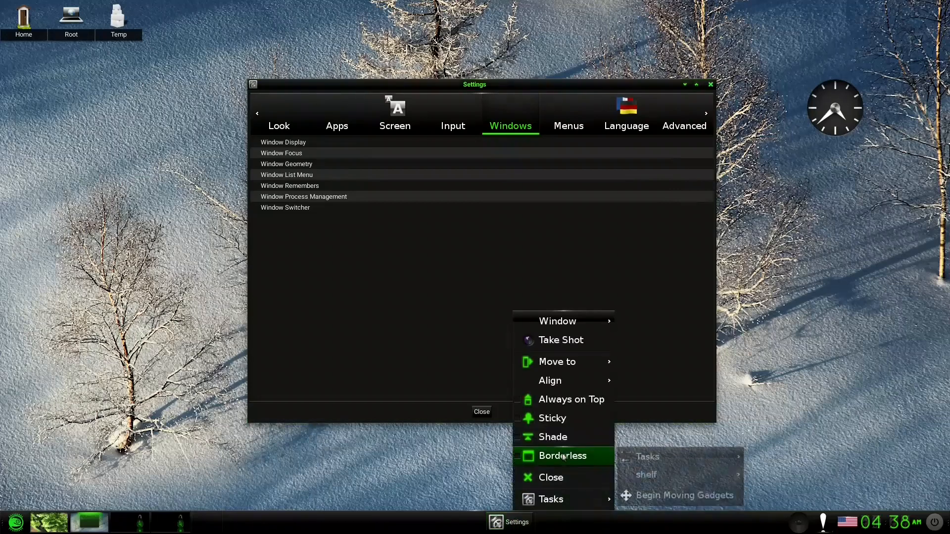
click(284, 397)
right_click(184, 213)
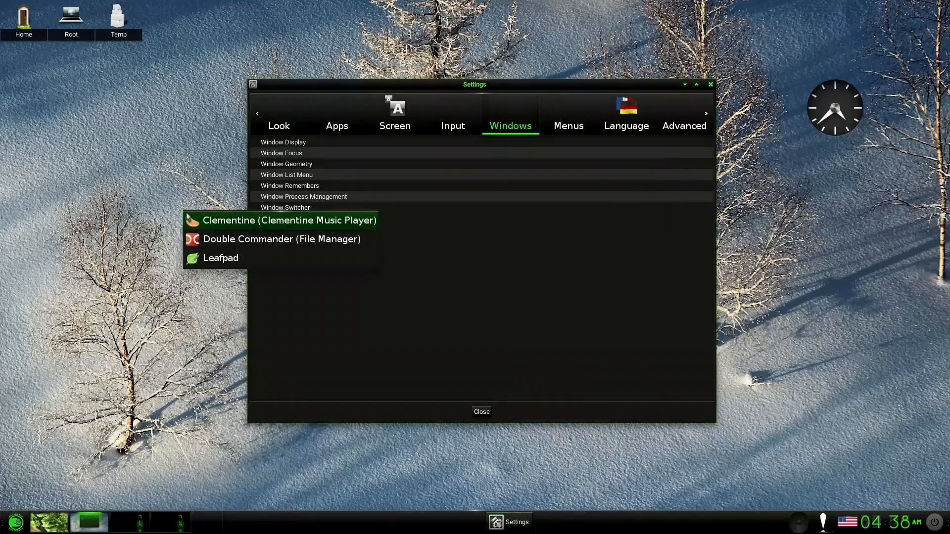
click(173, 207)
Open the Module Settings from the desktop's main menu and look through the Utilities modules
click(173, 207)
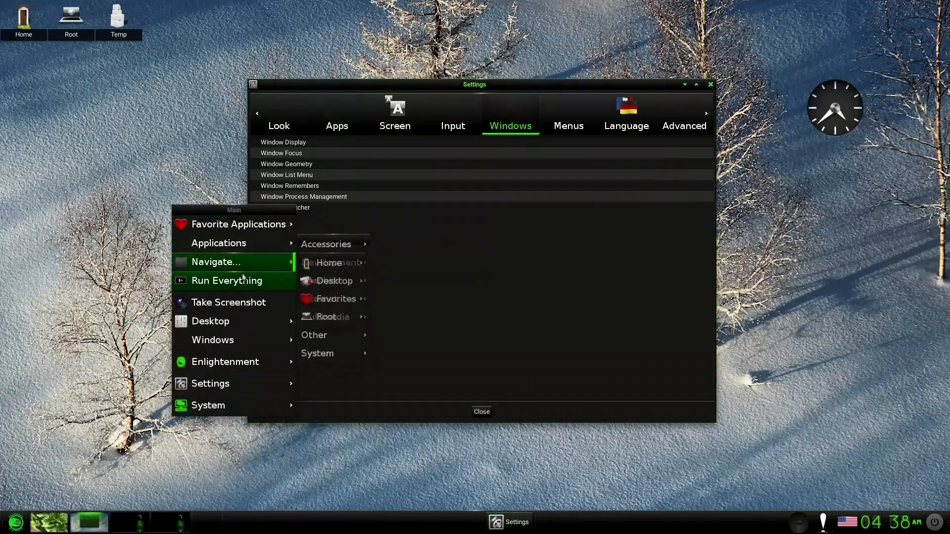
mouse_move(258, 389)
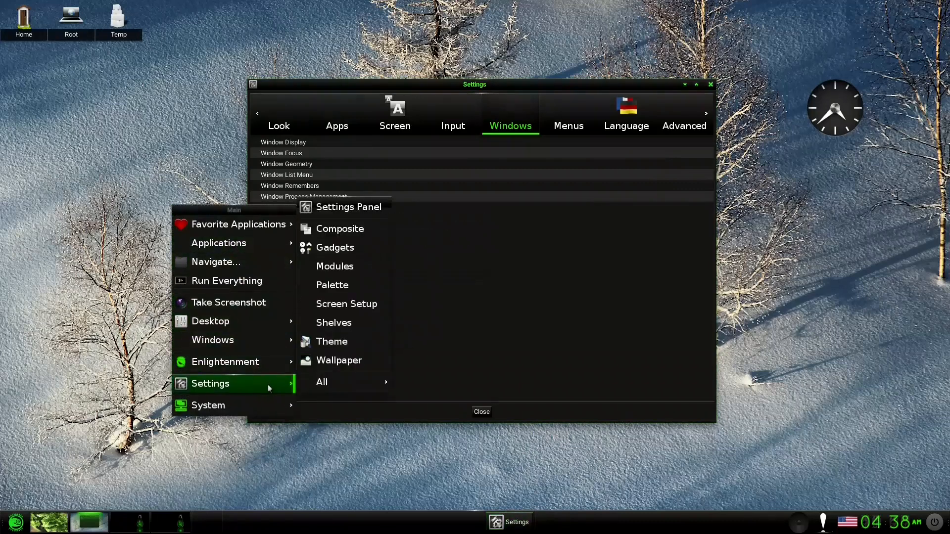
click(359, 267)
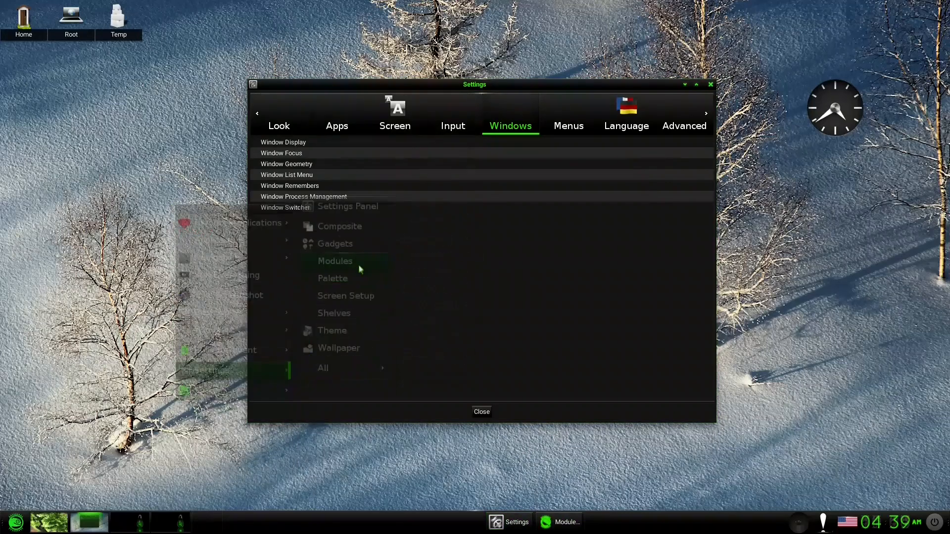
scroll(504, 268, down, 10)
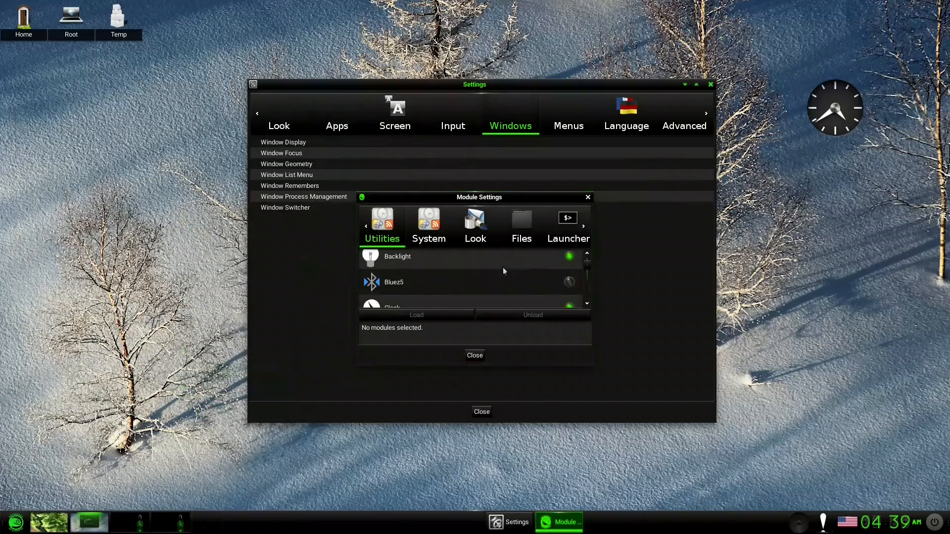
scroll(503, 267, down, 5)
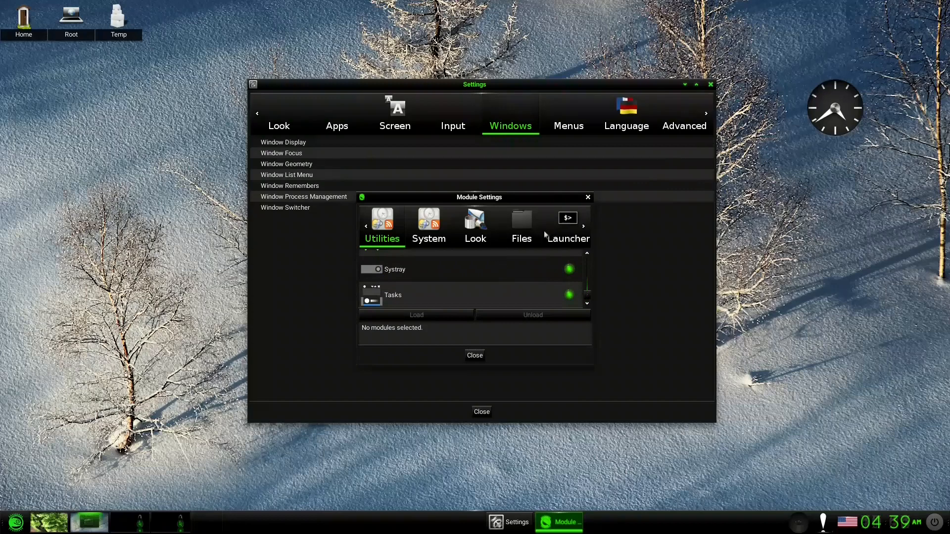
Find the Tiling module among the Core modules, load it and close Module Settings
click(584, 226)
click(584, 227)
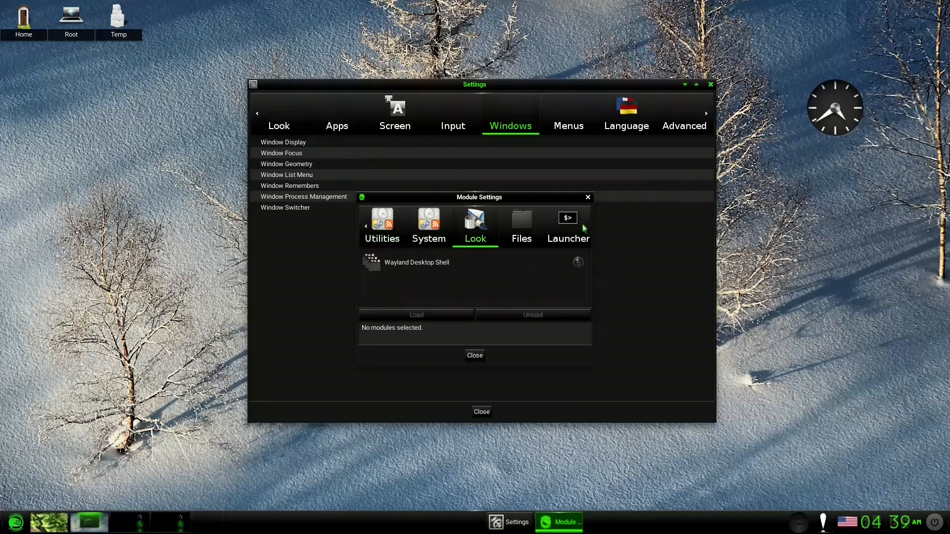
click(584, 228)
click(584, 227)
click(584, 228)
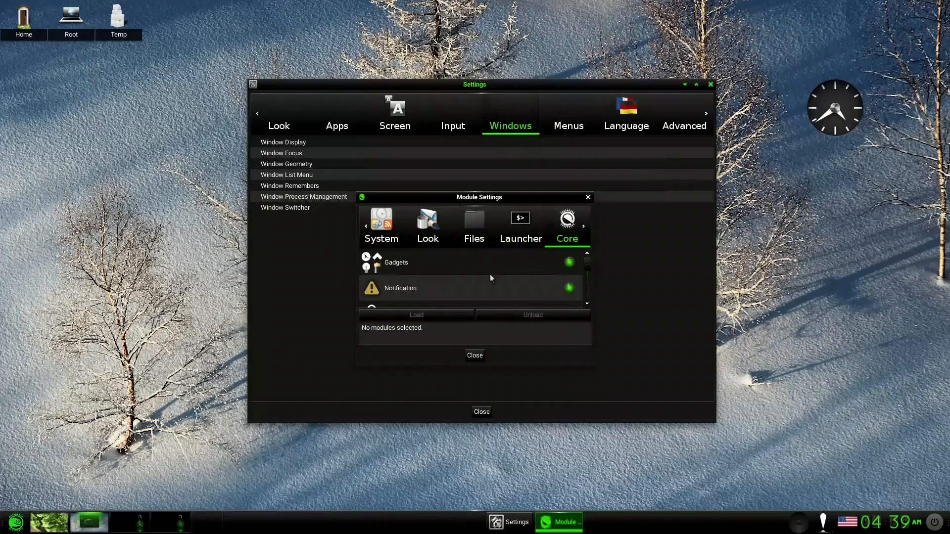
scroll(491, 278, down, 4)
scroll(491, 281, down, 1)
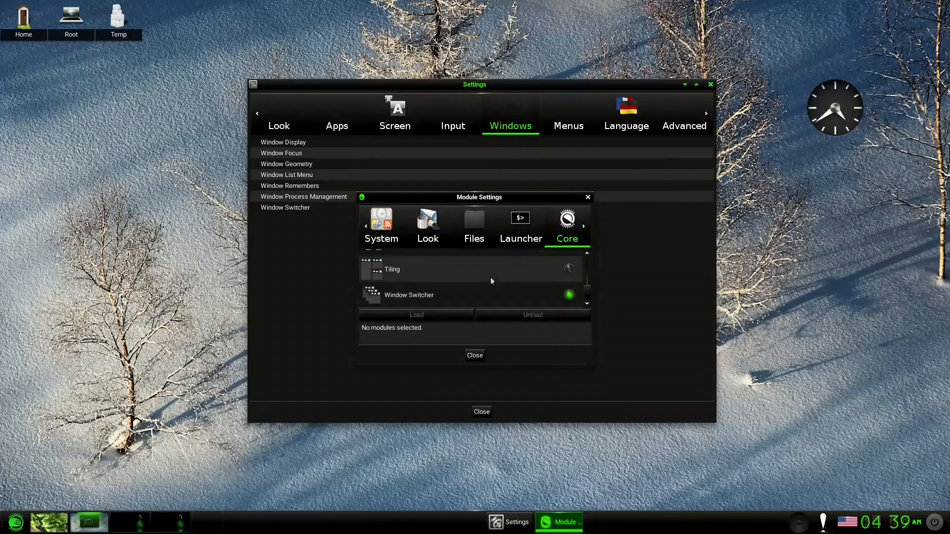
click(570, 270)
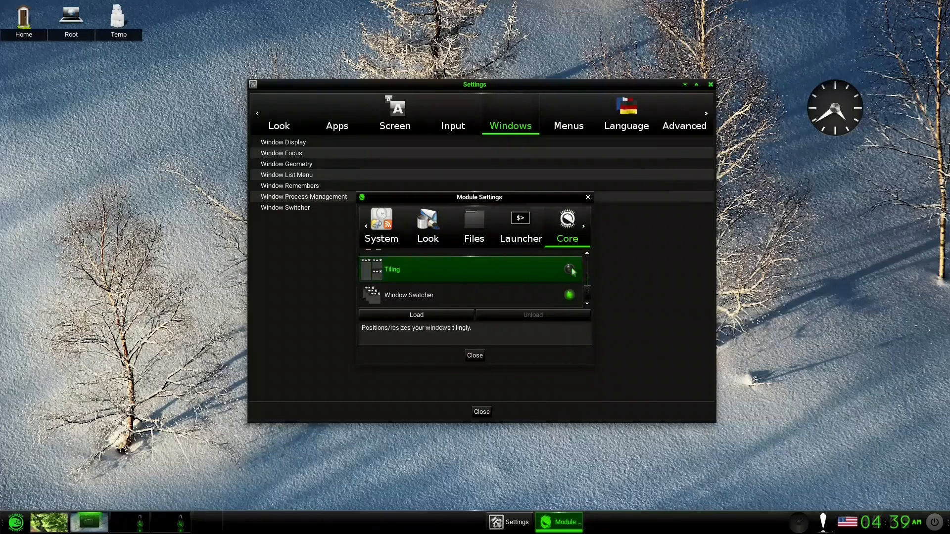
click(438, 313)
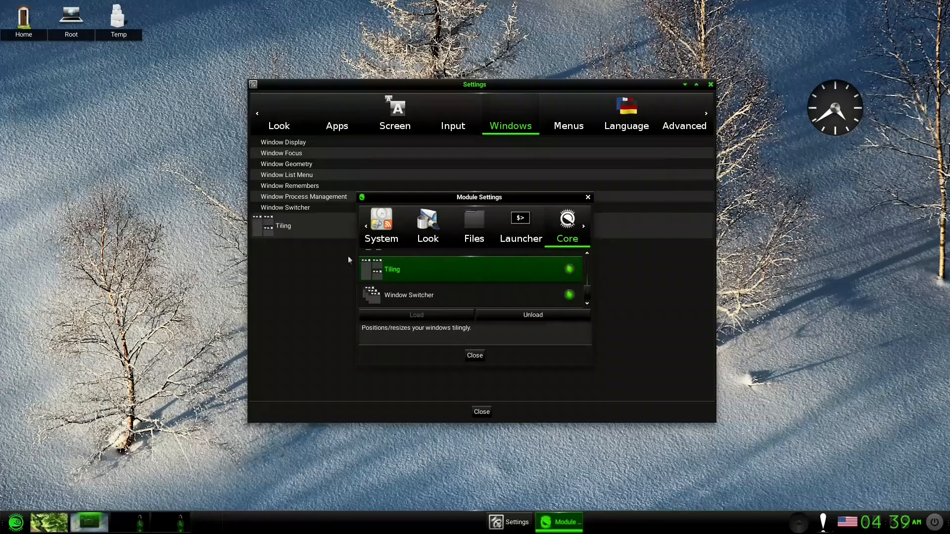
click(474, 355)
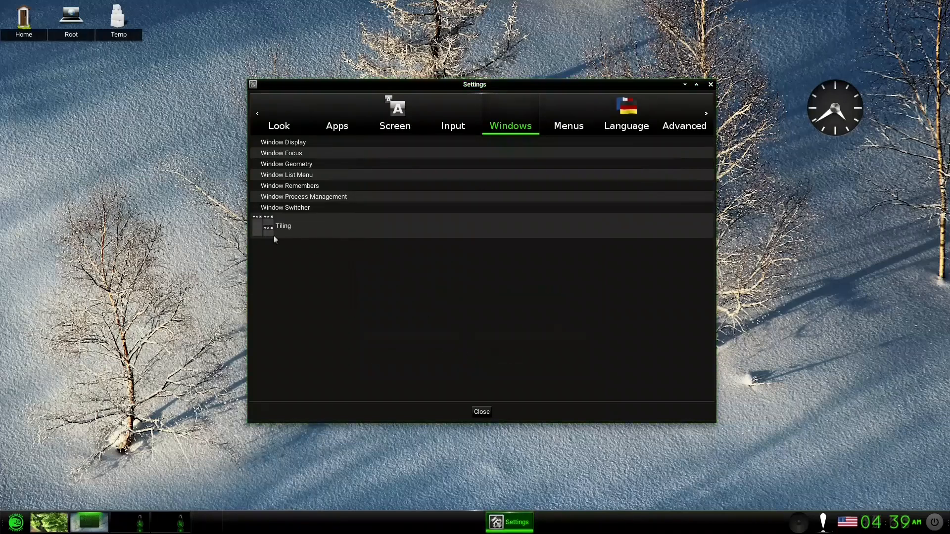
In the Tiling configuration, enable tiling for desktops 0,0, 1,0, 2,0 and 3,0, apply it and close the dialog
click(303, 229)
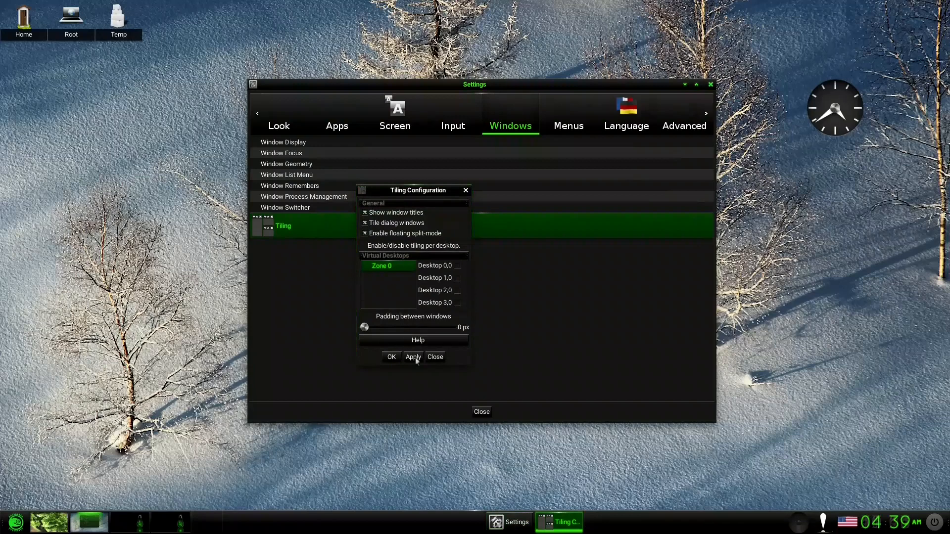
click(458, 278)
click(458, 290)
click(459, 302)
click(414, 357)
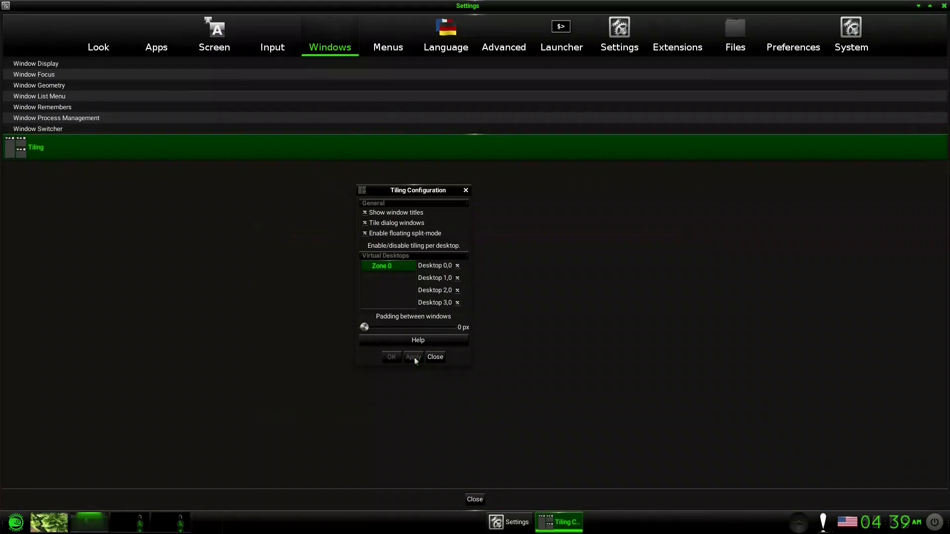
click(435, 357)
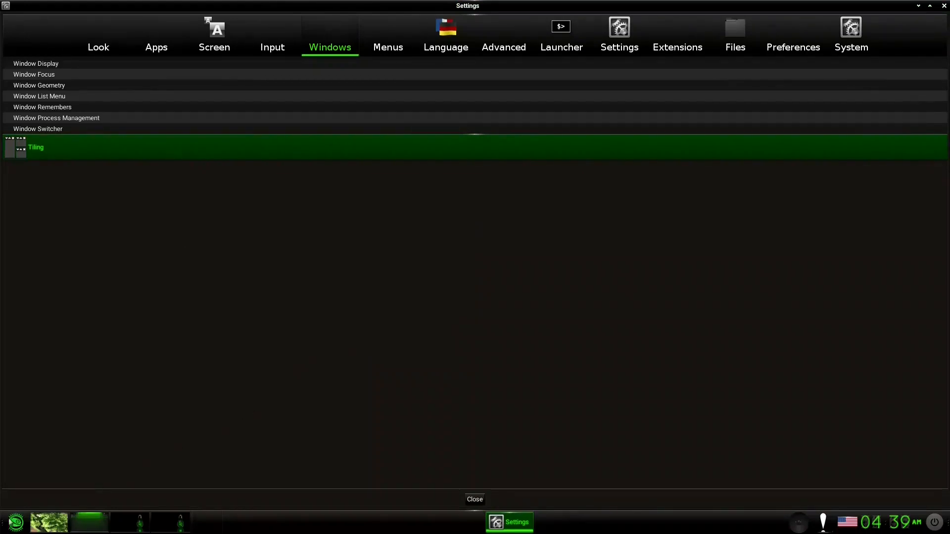
Launch Leafpad from the Accessories applications and move the split between the tiled windows to make Settings slightly wider
click(19, 527)
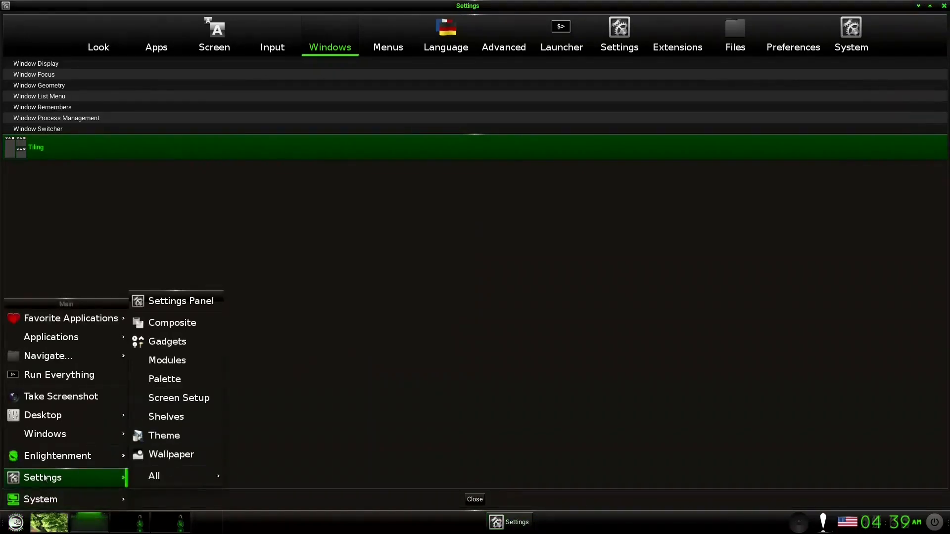
mouse_move(82, 345)
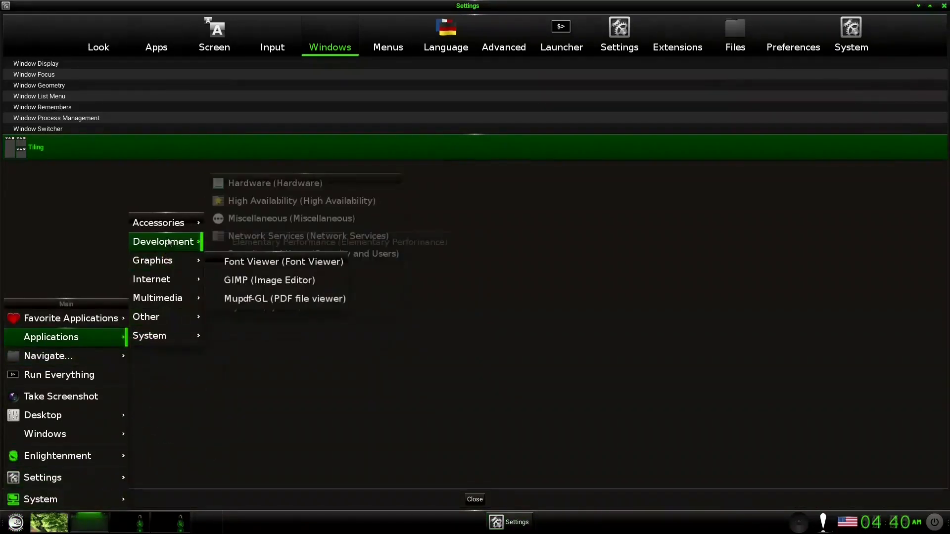
mouse_move(177, 223)
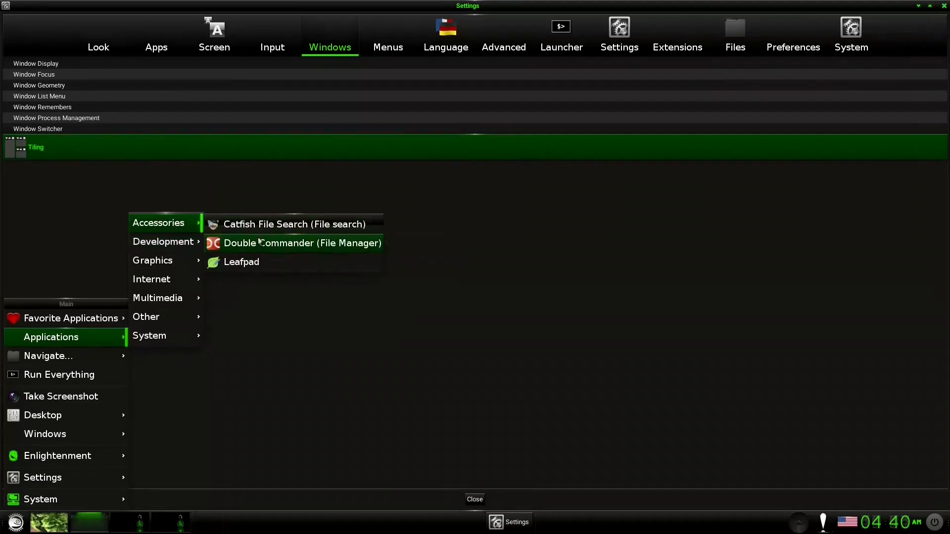
click(258, 262)
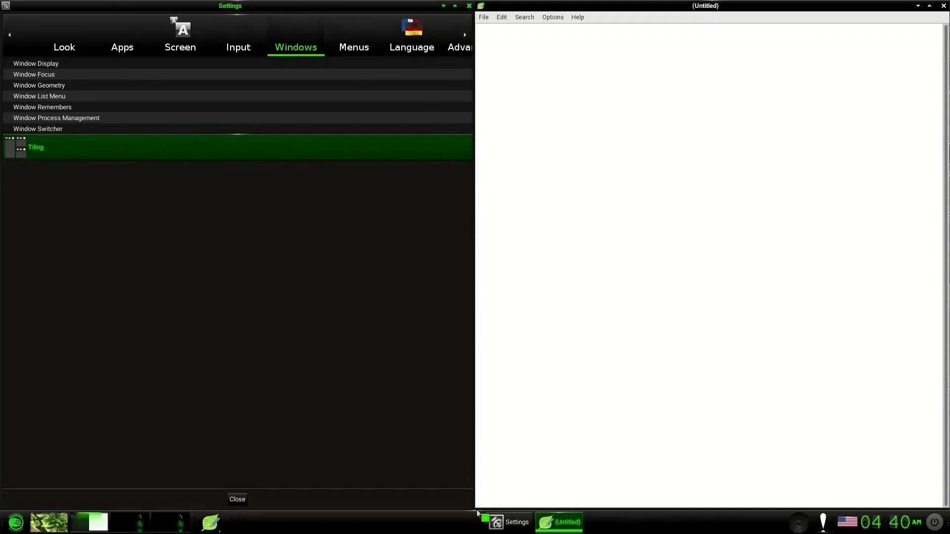
drag(483, 515, 493, 386)
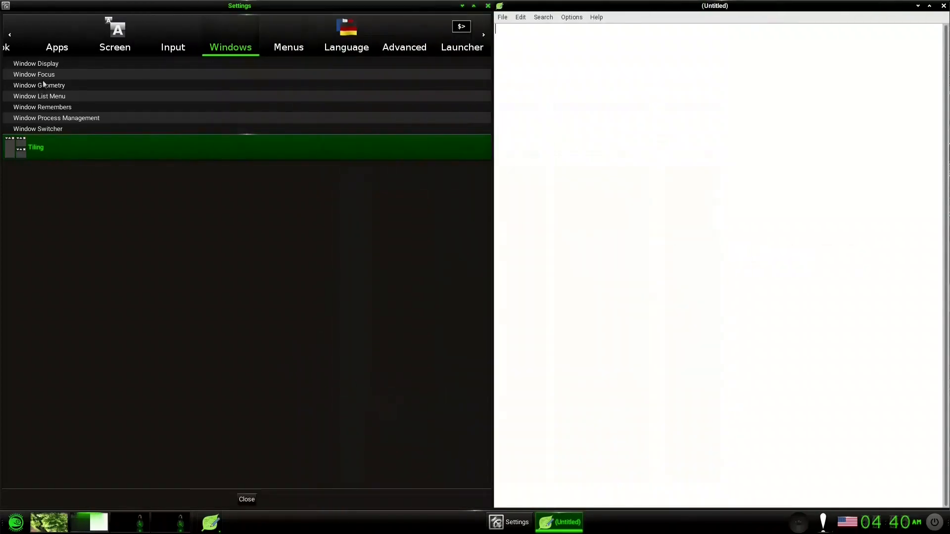
Open the Window Switcher settings as a third tiled window, and close both Leafpad and the Window Switcher settings
click(50, 130)
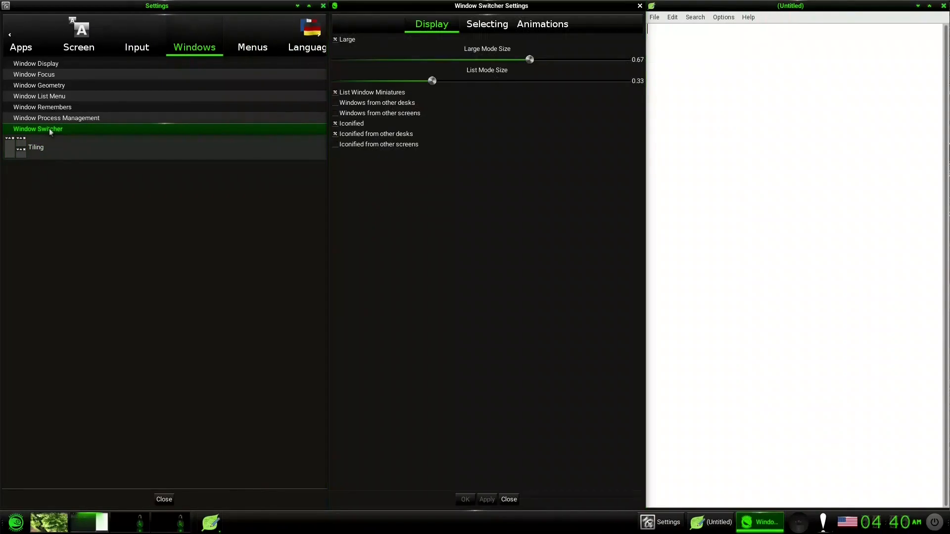
click(49, 128)
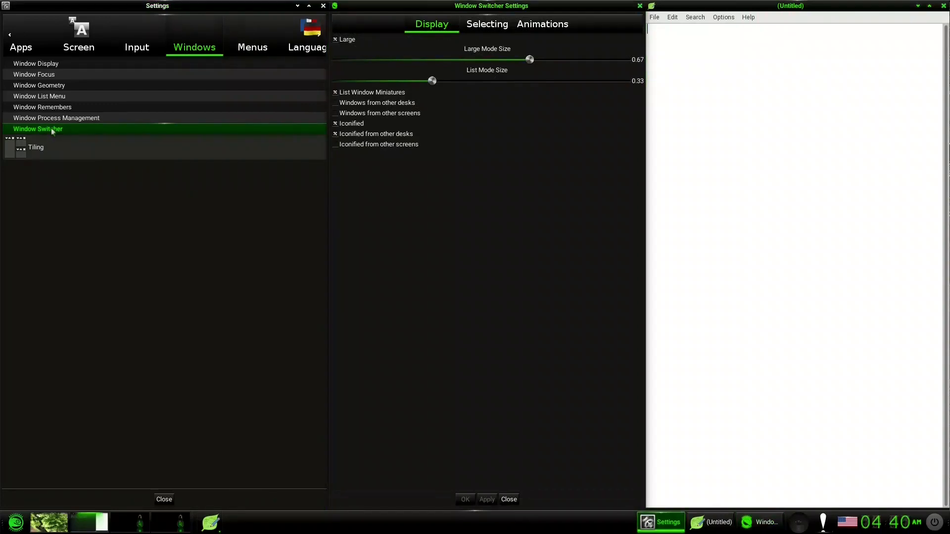
click(943, 5)
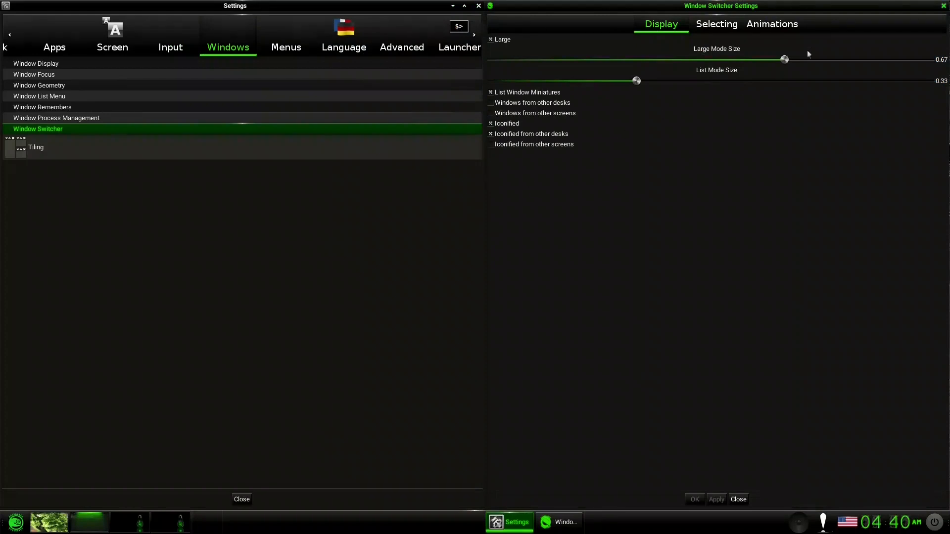
click(944, 6)
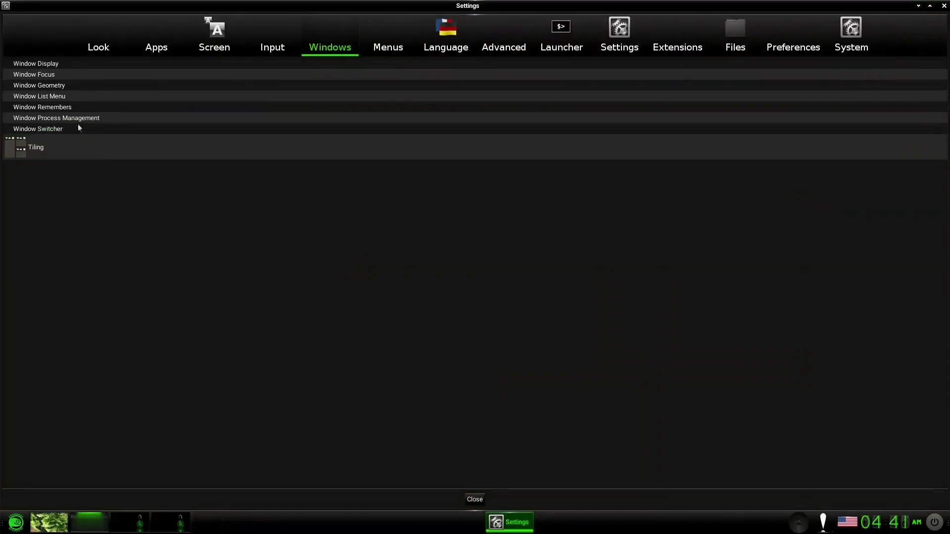
Look through the Menus, Language, Advanced and Launcher categories of the Settings panel
click(390, 48)
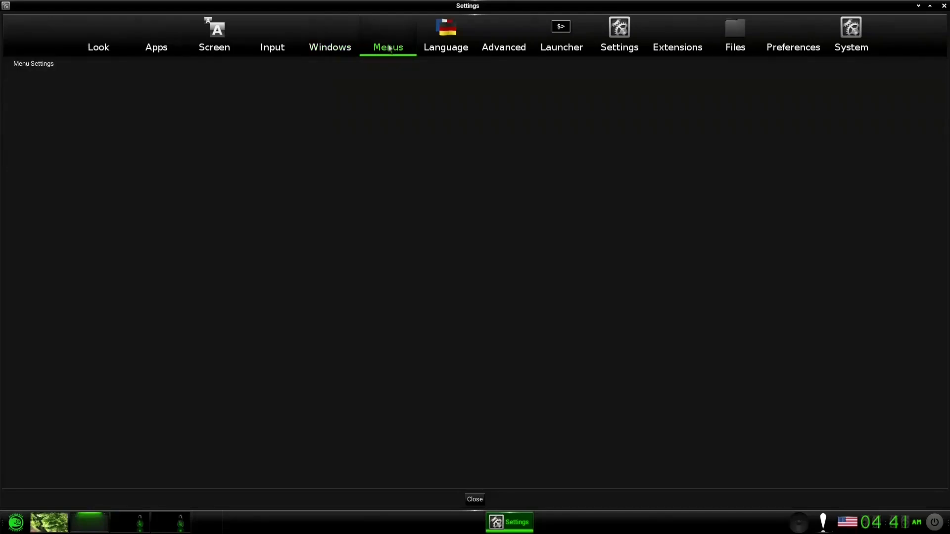
click(437, 42)
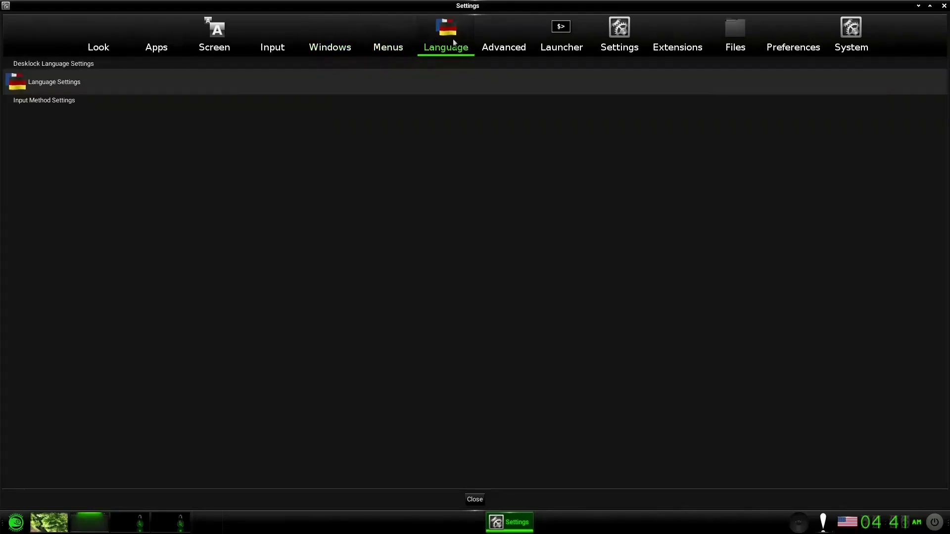
click(493, 41)
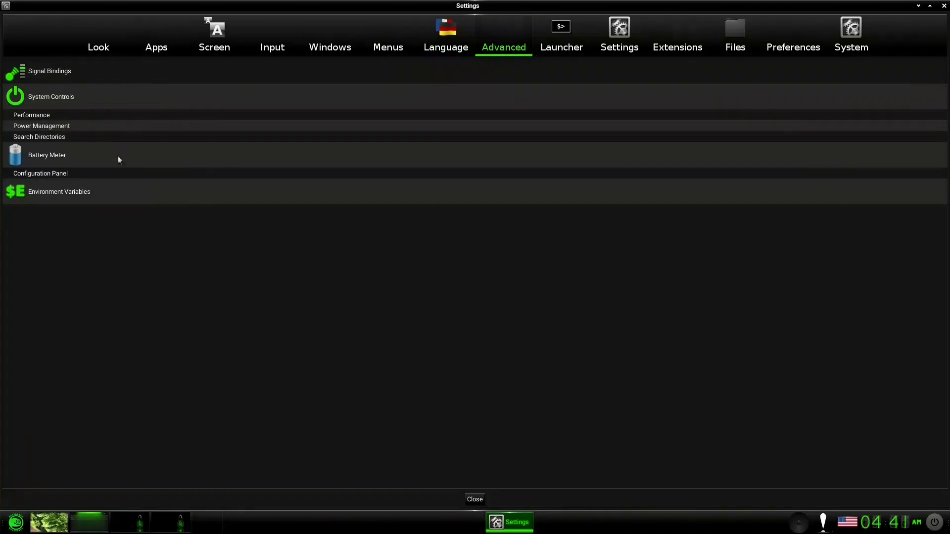
click(575, 41)
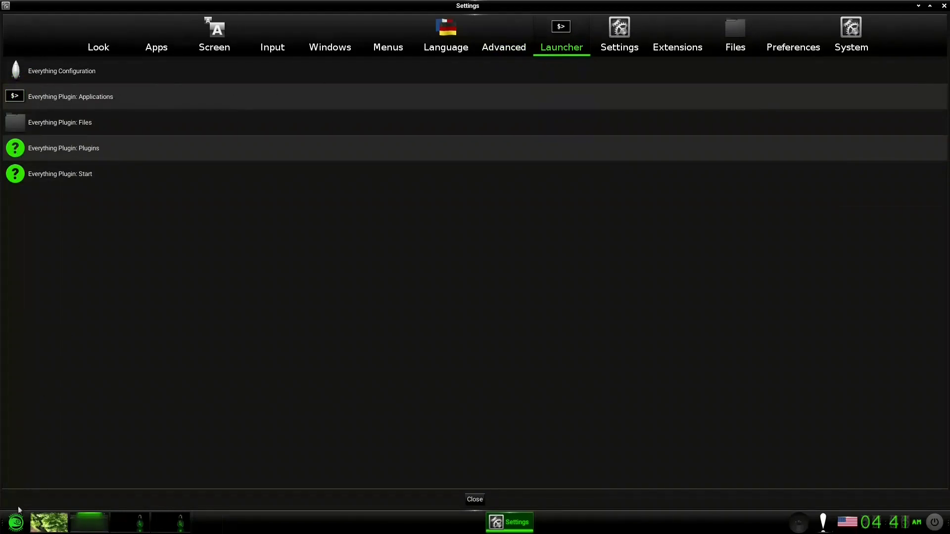
Open Run Everything from the main menu, search it for "le" and clear the search text
click(15, 527)
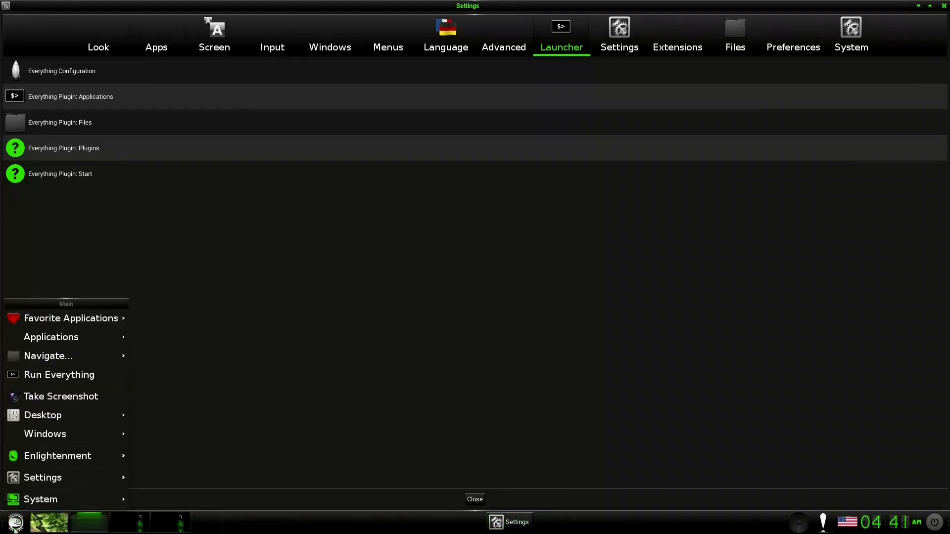
mouse_move(23, 495)
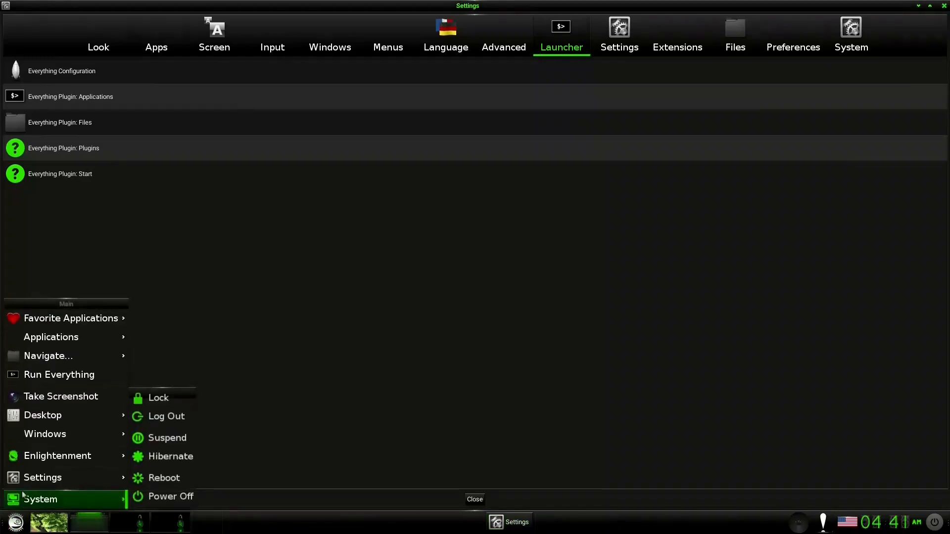
click(50, 376)
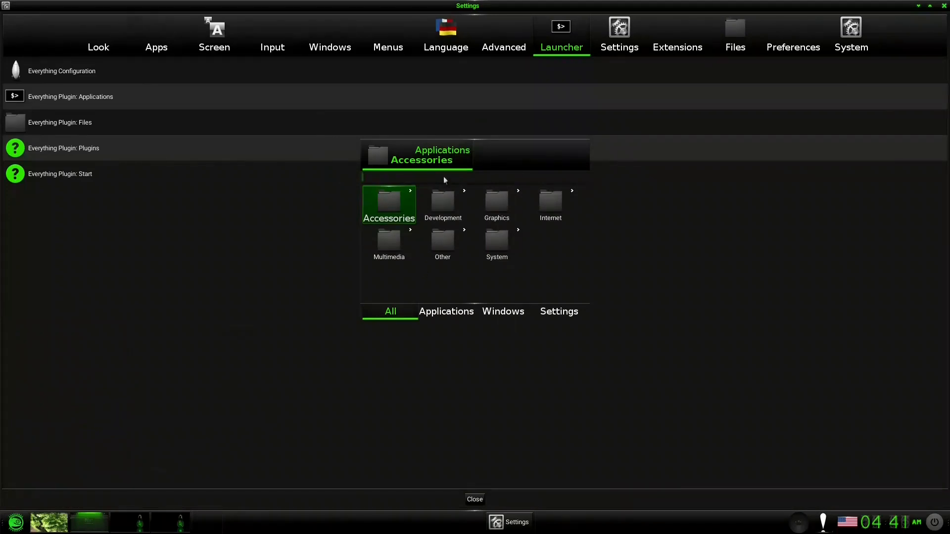
text(le)
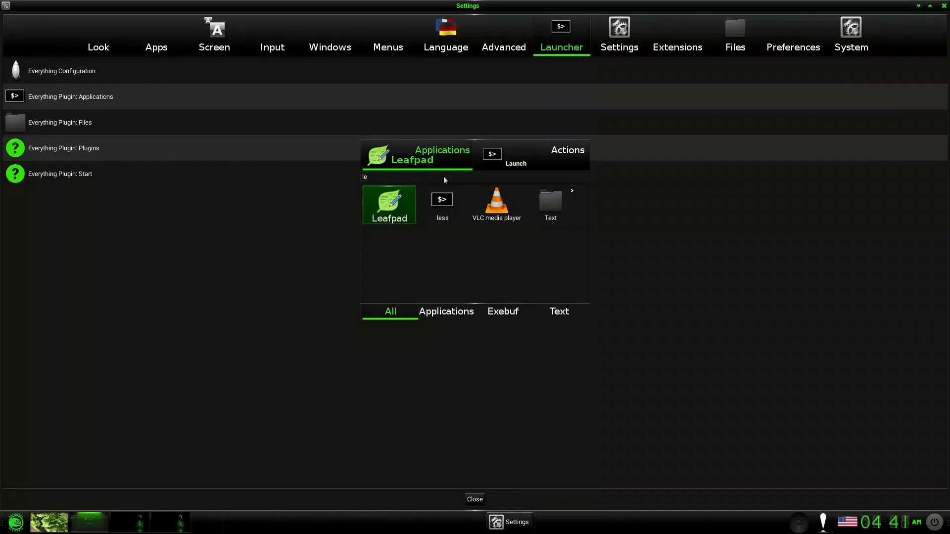
key(BackSpace)
key(BackSpace)
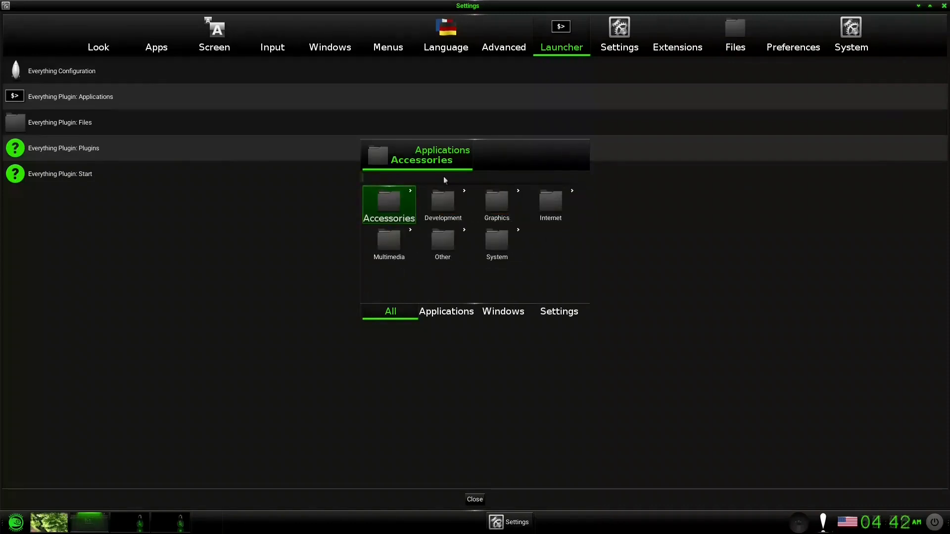
Close the Everything launcher and open the Profiles configuration from the Settings category
key(Escape)
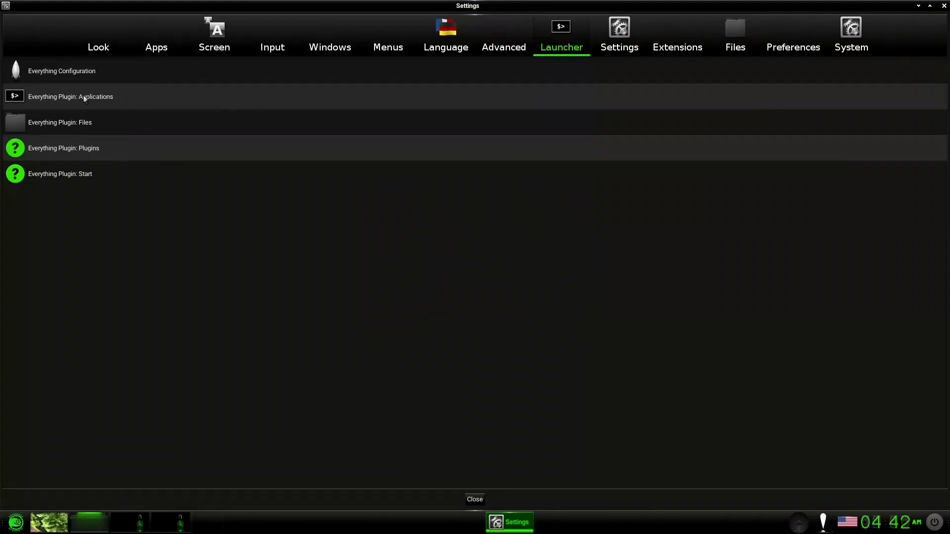
click(616, 47)
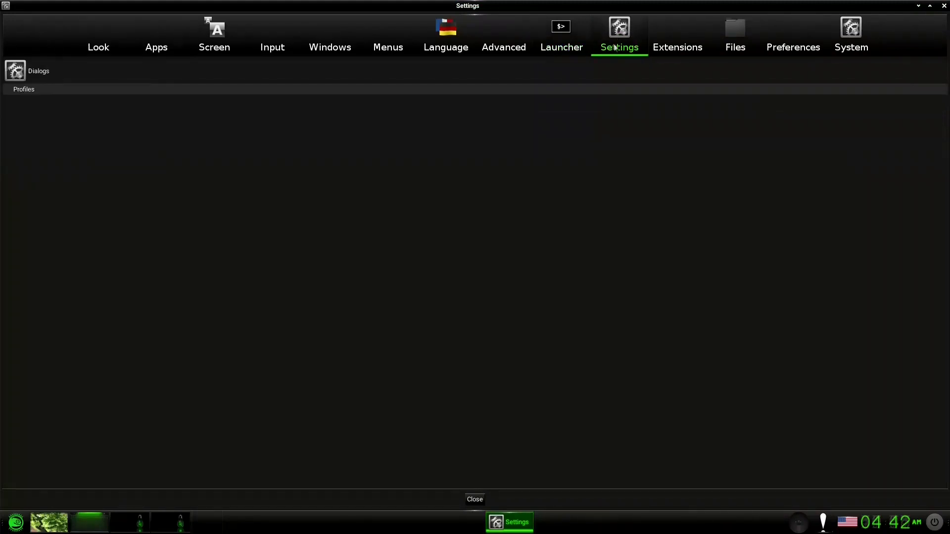
click(40, 88)
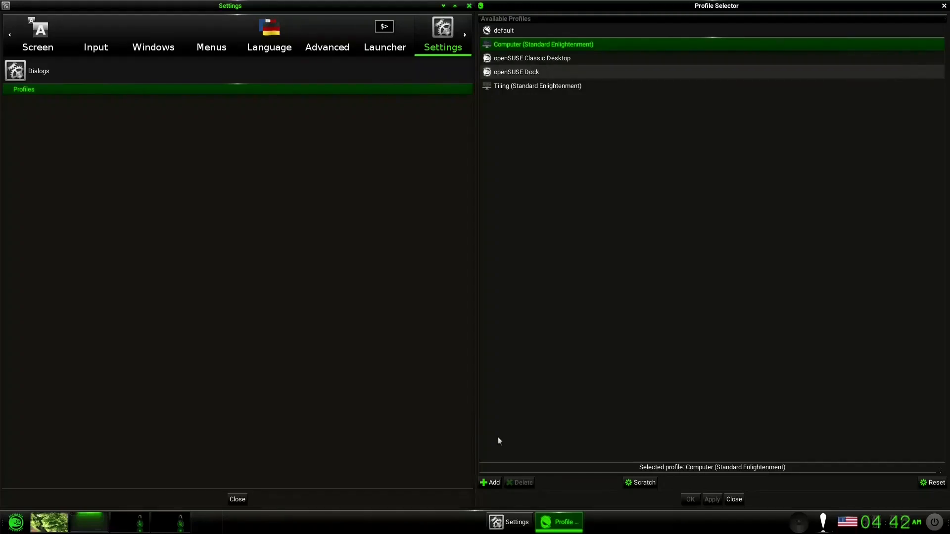
Add a new profile named Myprofile
click(492, 482)
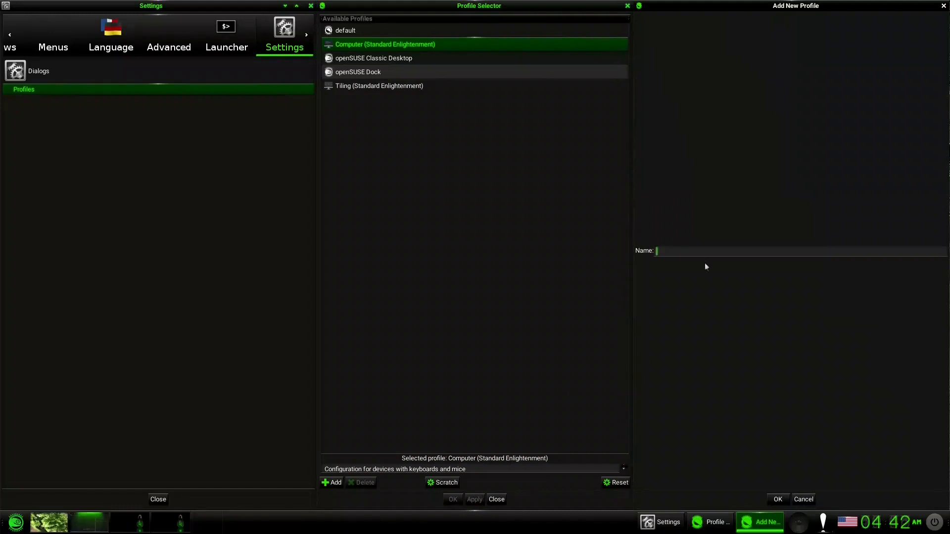
text(M)
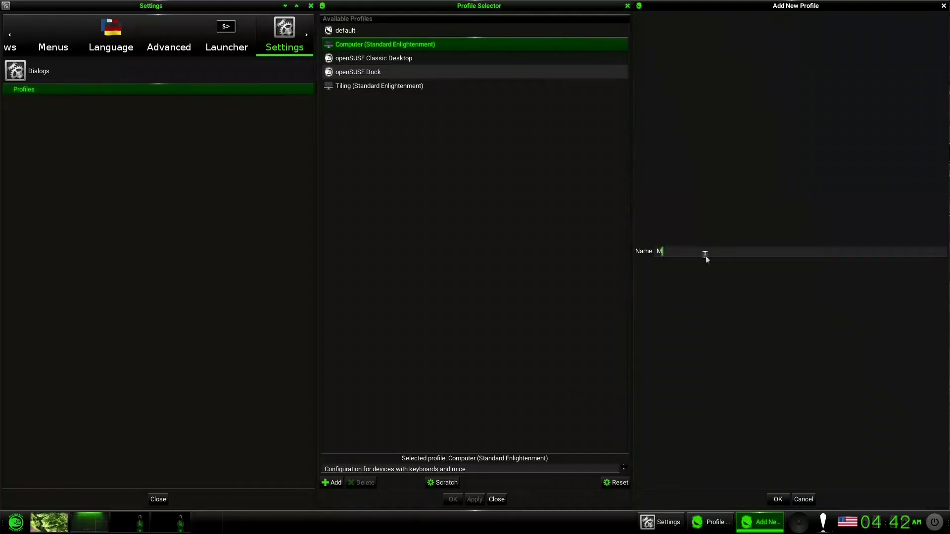
text(yprofile)
key(Return)
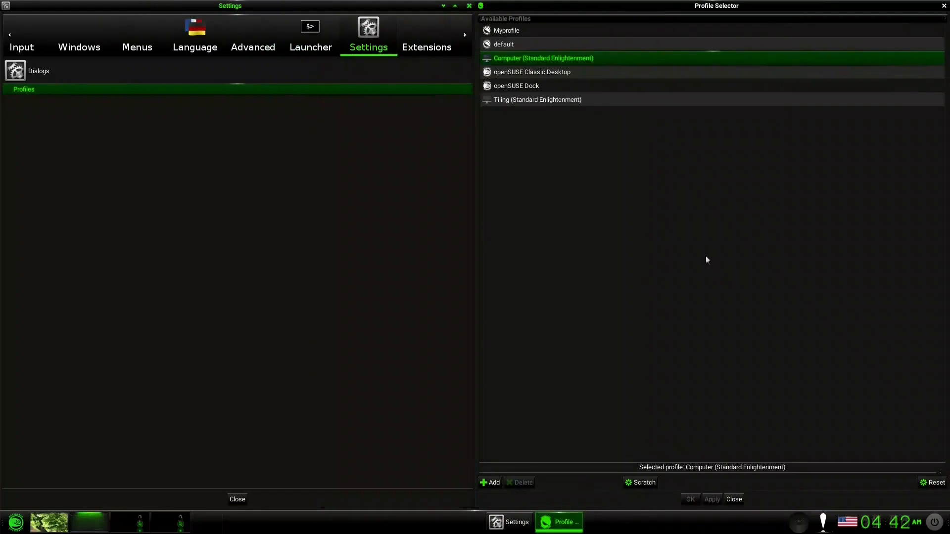
Select Myprofile among the available profiles, and close the Profile Selector and the Settings panel without applying it
click(534, 29)
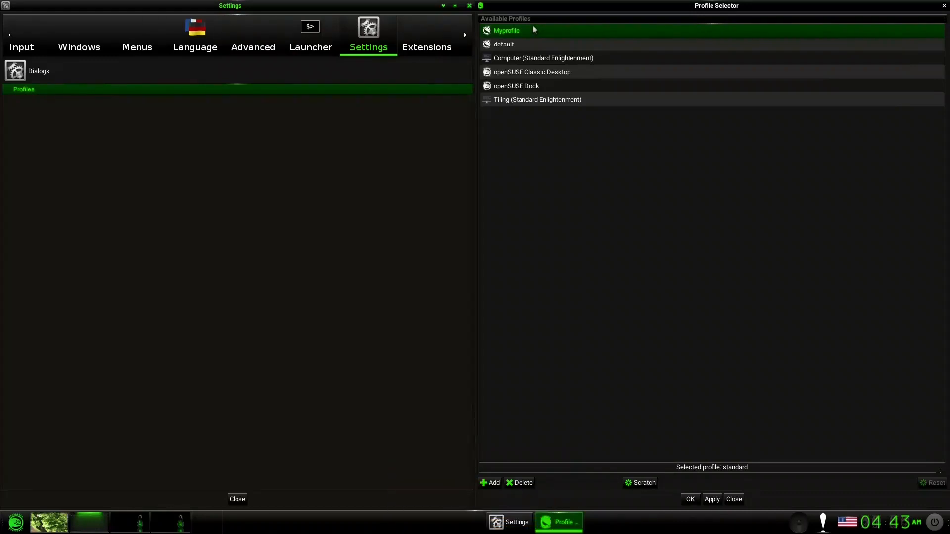
click(735, 500)
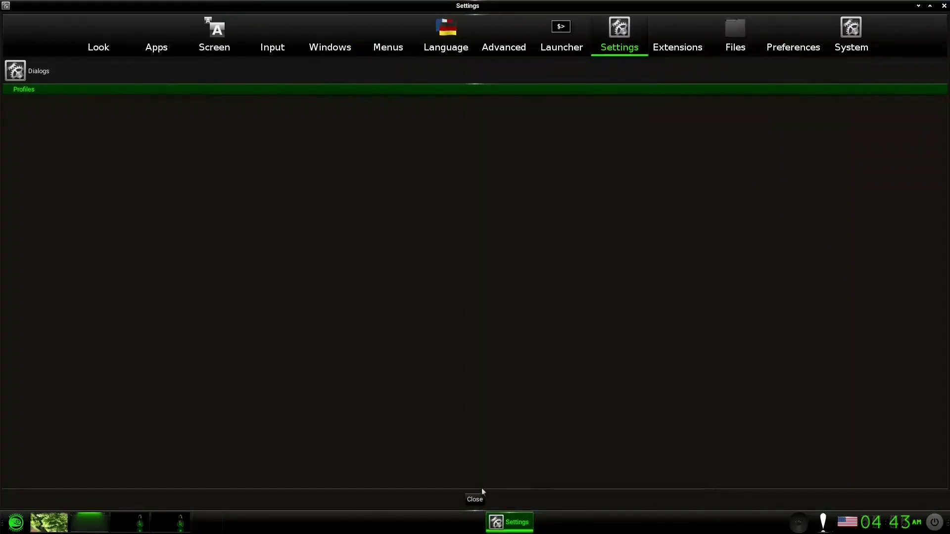
click(475, 500)
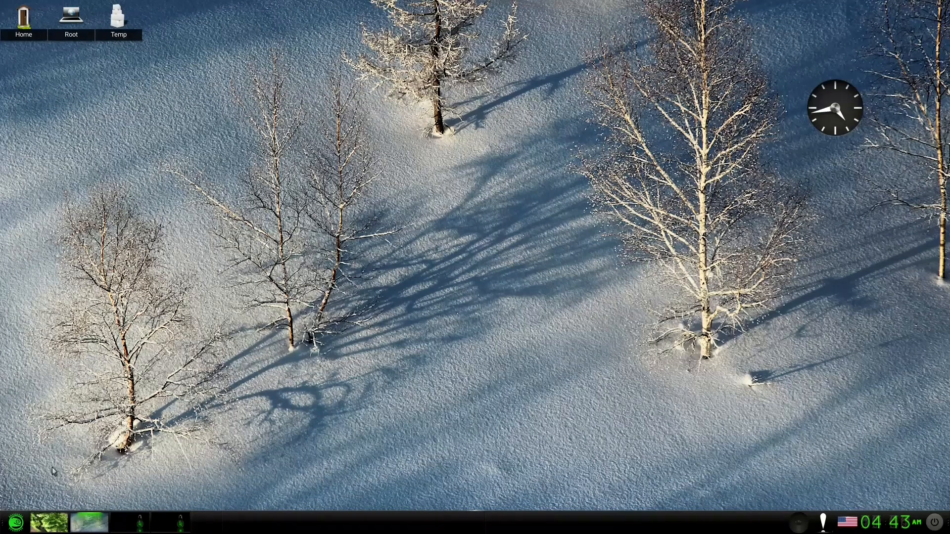
Look through the main menu opened from the shelf, including its Favorite Applications and Enlightenment submenus
click(15, 527)
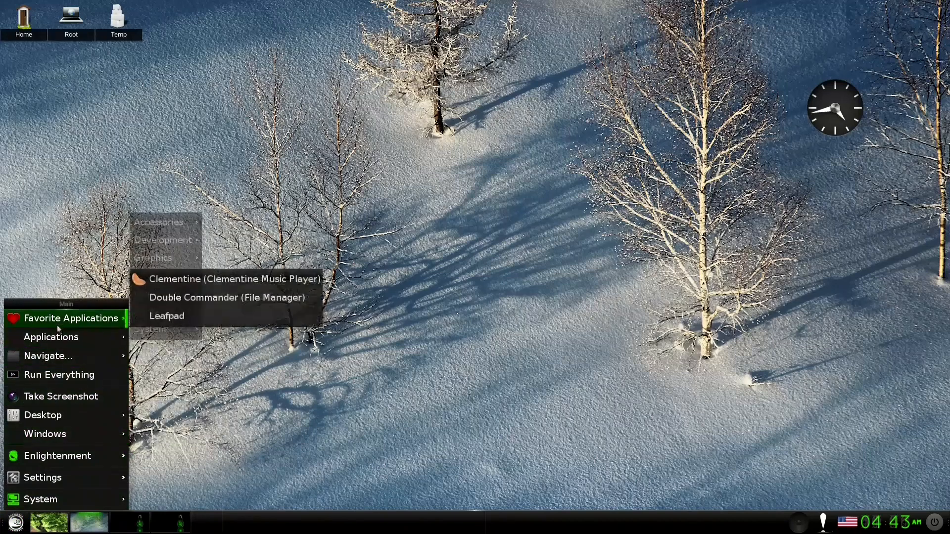
mouse_move(85, 499)
mouse_move(114, 319)
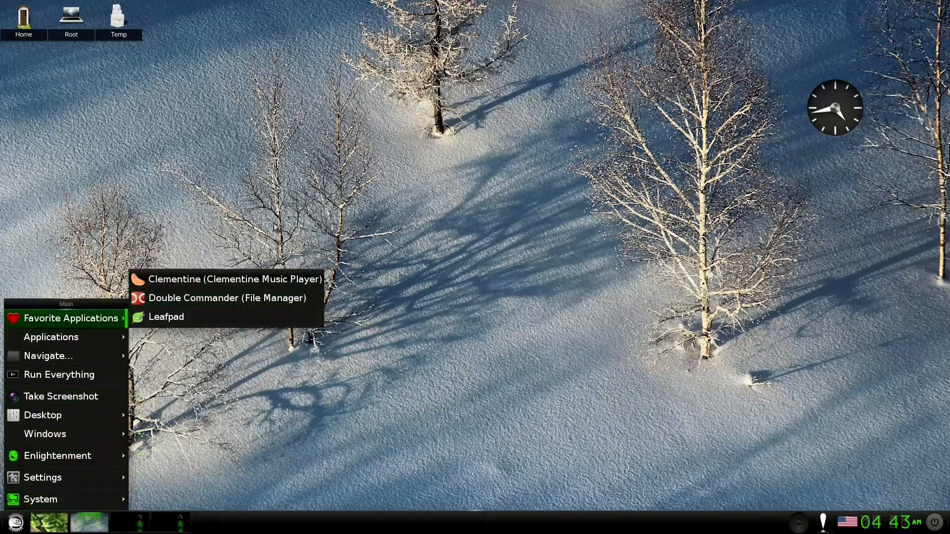
click(414, 164)
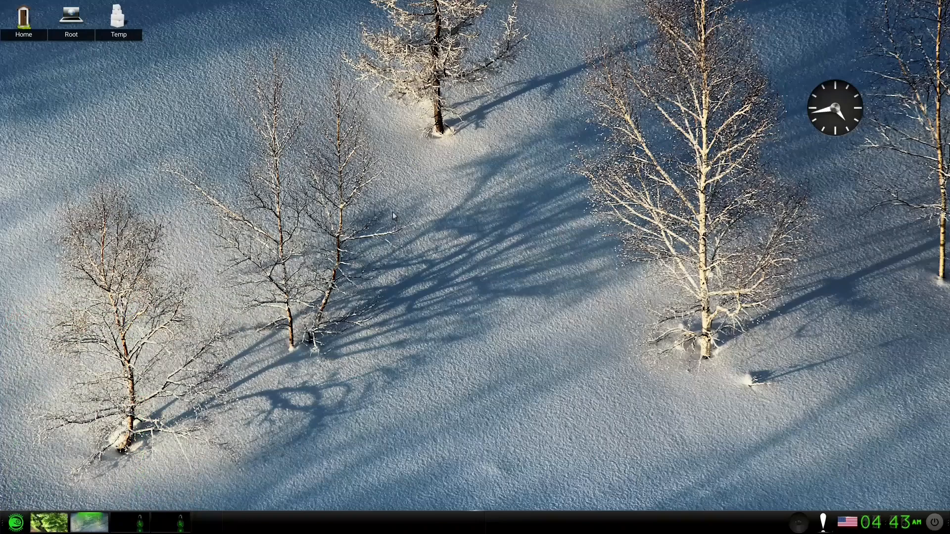
click(11, 526)
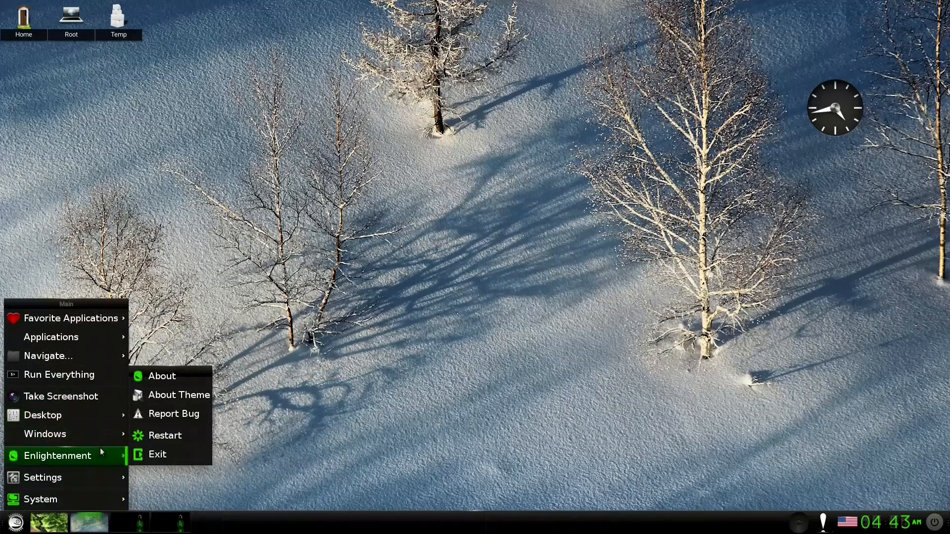
mouse_move(93, 474)
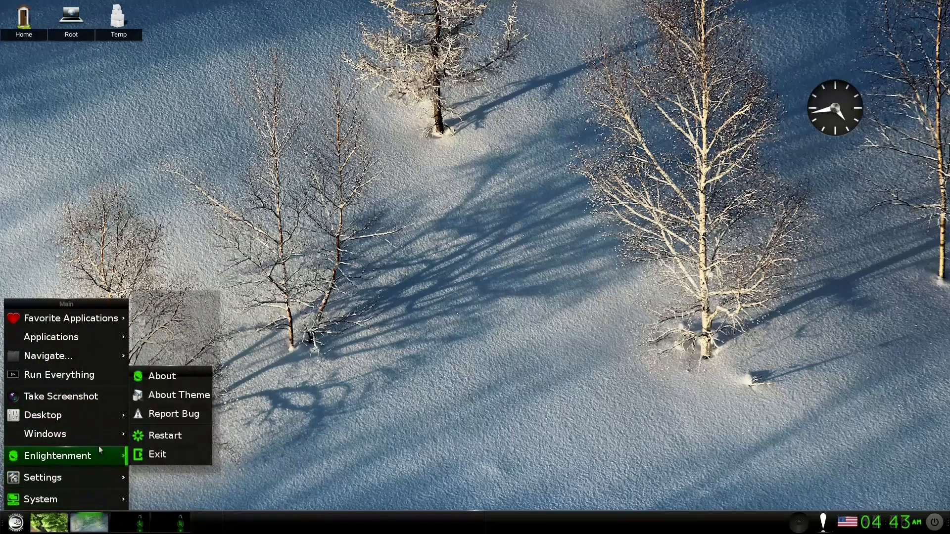
mouse_move(105, 357)
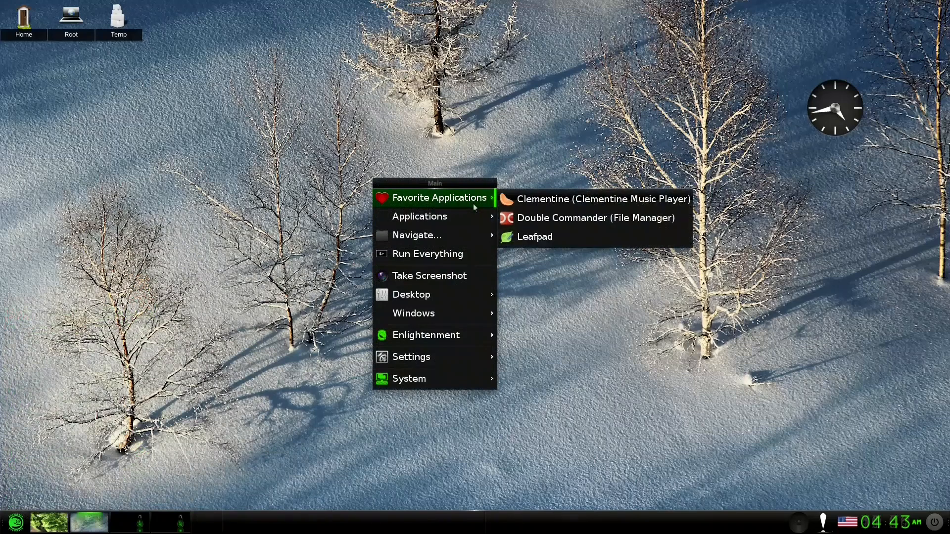
View the Navigate submenu of the main menu on the desktop, and open and dismiss the desktop's favorite applications menu
mouse_move(482, 217)
mouse_move(471, 235)
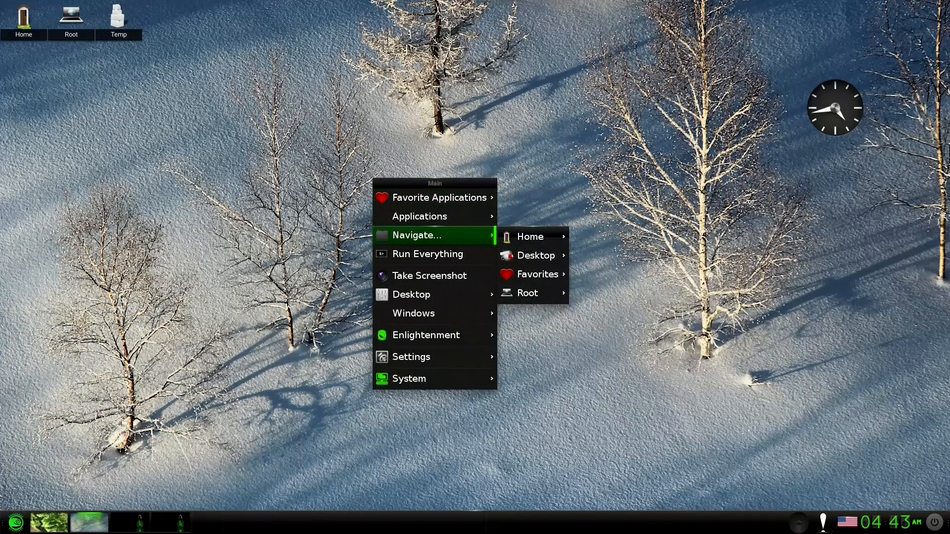
click(339, 202)
right_click(353, 195)
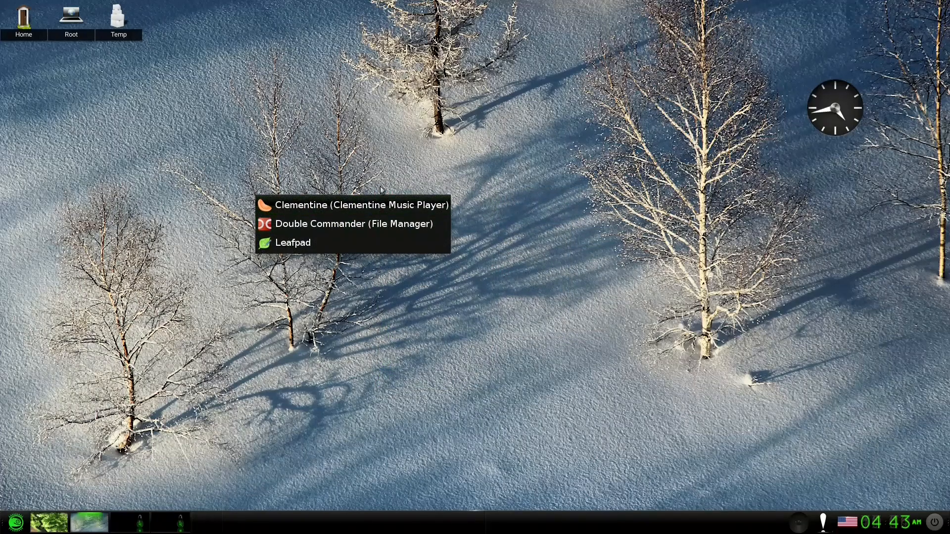
click(384, 319)
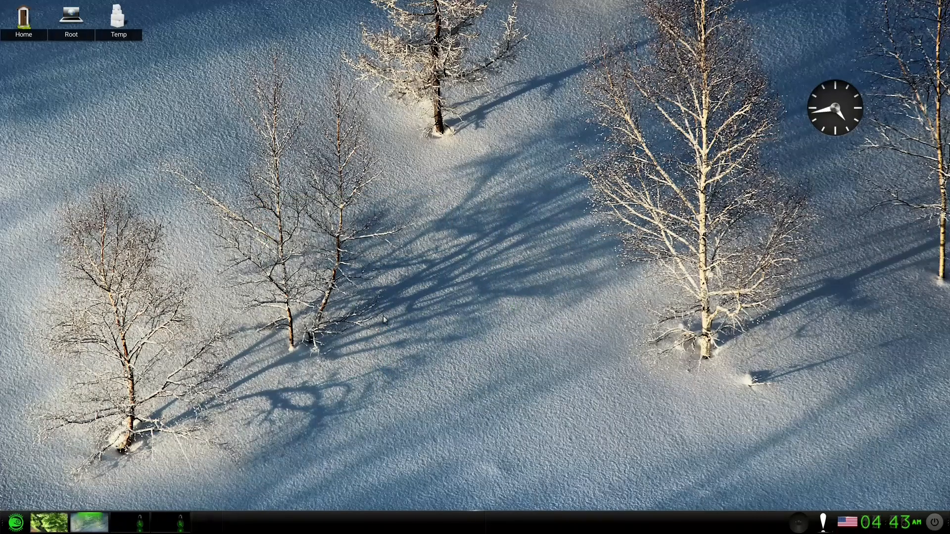